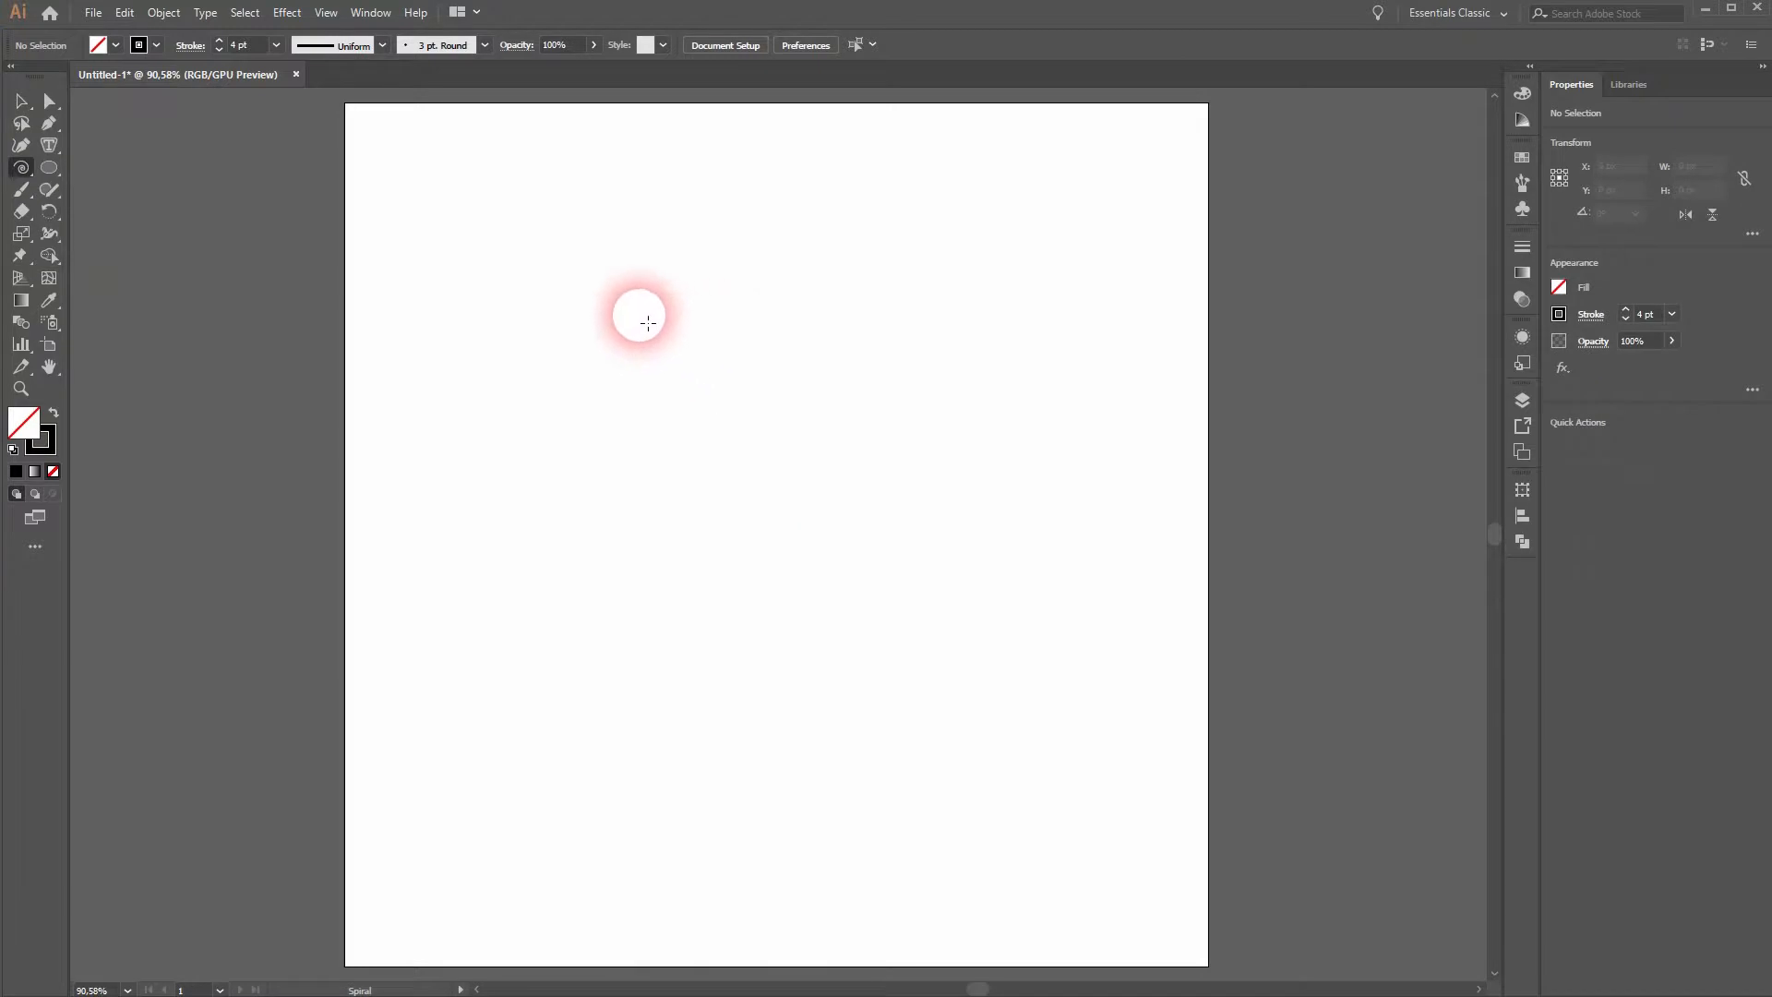
- Draw a spiral about 230 by 201 px in the artboard's upper-left area with no fill and a black stroke
{"action": "left_click", "coordinate": [152, 46]}
{"action": "left_click", "coordinate": [152, 46]}
{"action": "left_click", "coordinate": [116, 45]}
{"action": "left_click", "coordinate": [115, 45]}
{"action": "left_click_drag", "start_coordinate": [558, 308], "coordinate": [693, 379]}
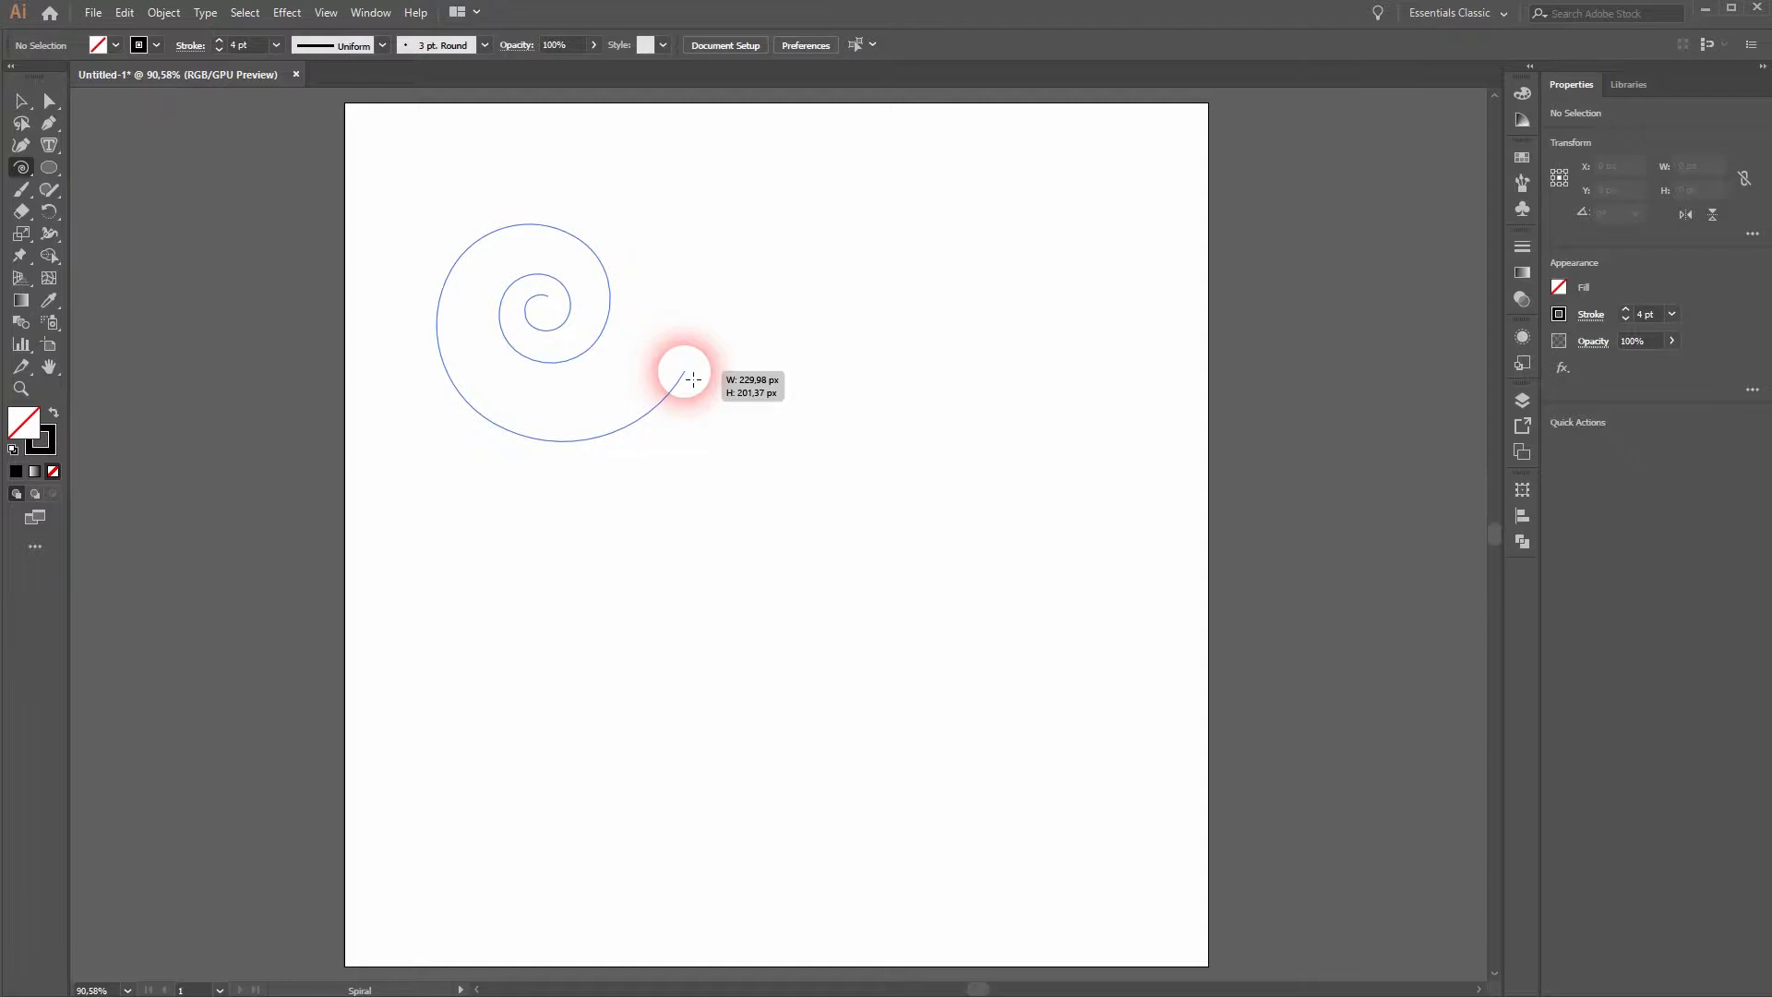
{"action": "left_click_drag", "start_coordinate": [693, 379], "coordinate": [693, 379]}
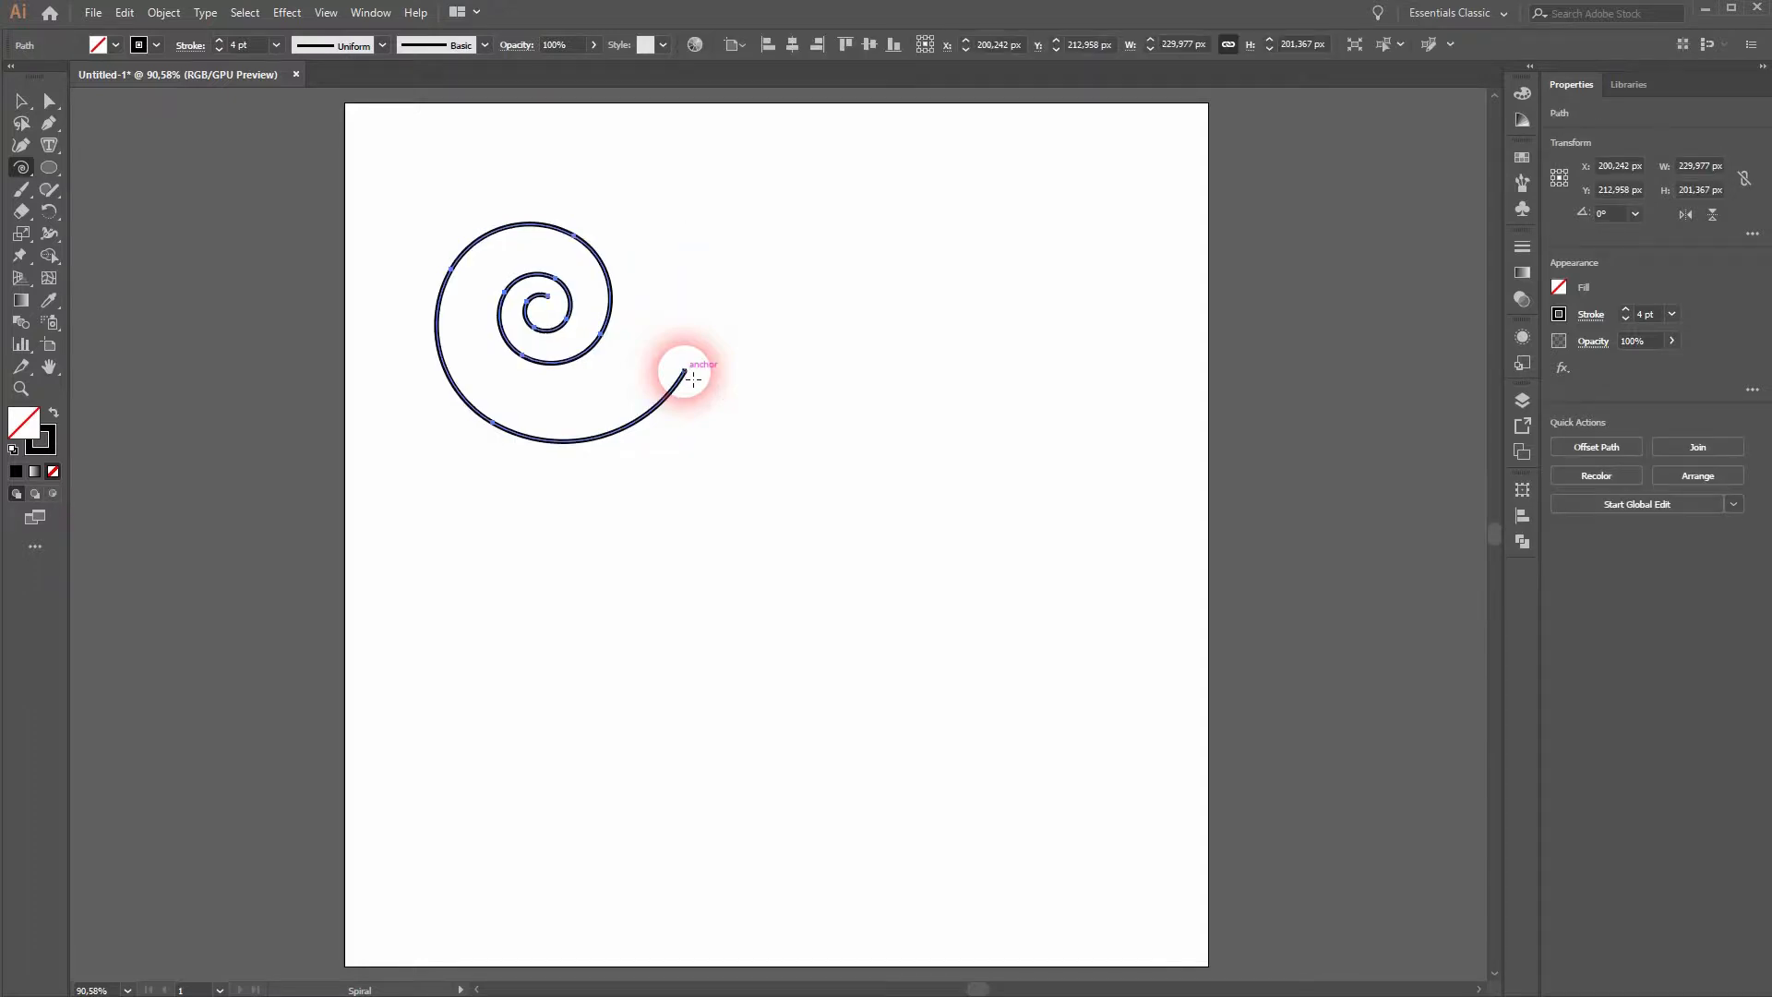
- Reduce the spiral's stroke weight to 1 pt and centre it horizontally and vertically on the artboard
{"action": "left_click", "coordinate": [219, 49]}
{"action": "left_click", "coordinate": [220, 49]}
{"action": "left_click", "coordinate": [220, 49]}
{"action": "left_click", "coordinate": [21, 101]}
{"action": "left_click", "coordinate": [793, 43]}
{"action": "left_click", "coordinate": [870, 44]}
- Turn on the dashed line option for the spiral's stroke
{"action": "left_click", "coordinate": [365, 13]}
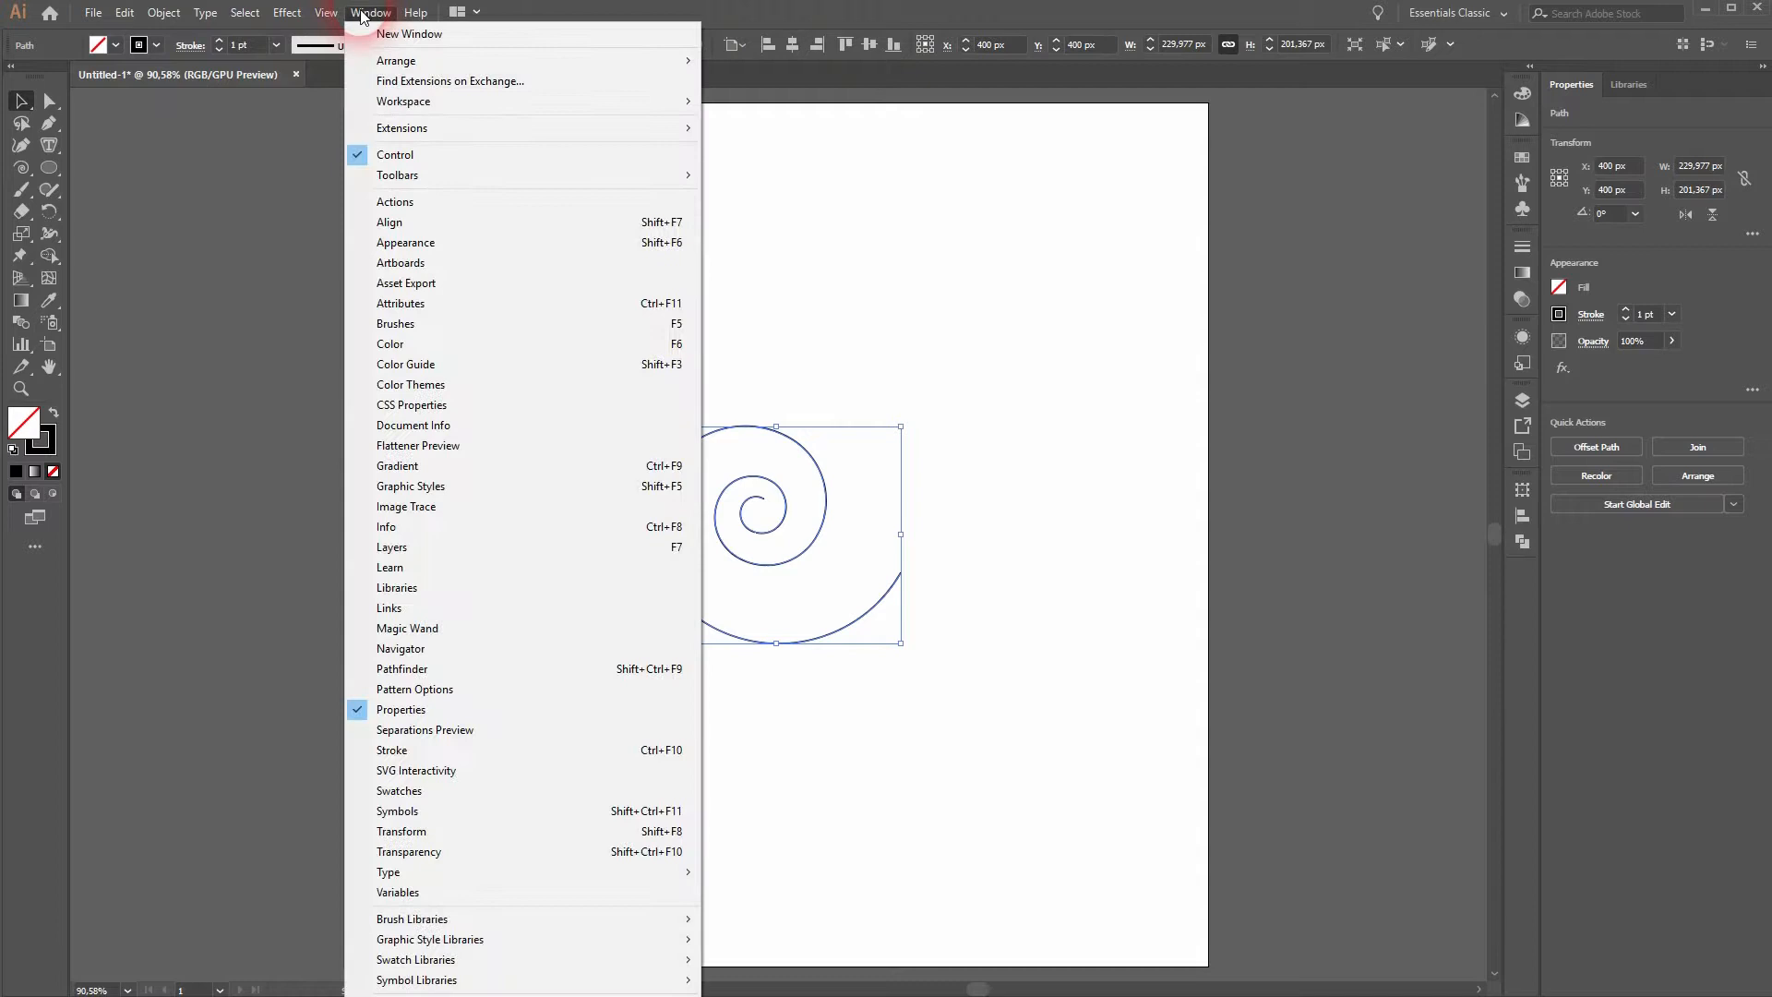
{"action": "left_click", "coordinate": [557, 740]}
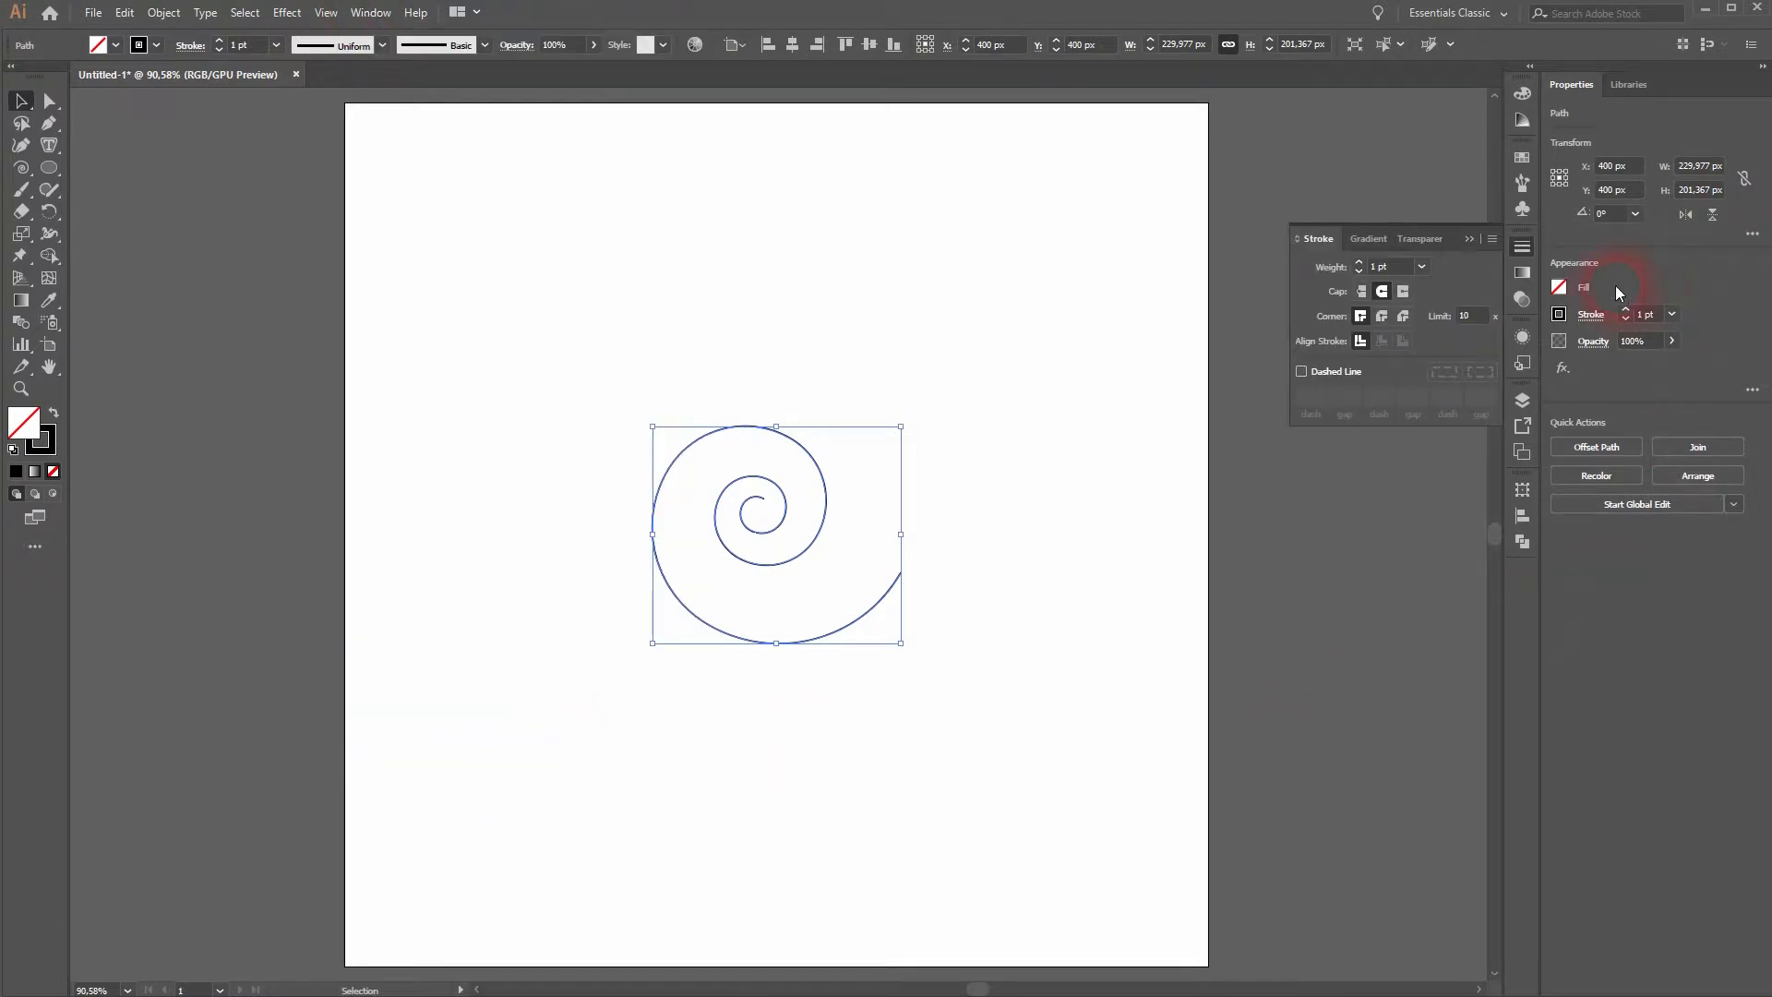
{"action": "left_click", "coordinate": [1301, 372]}
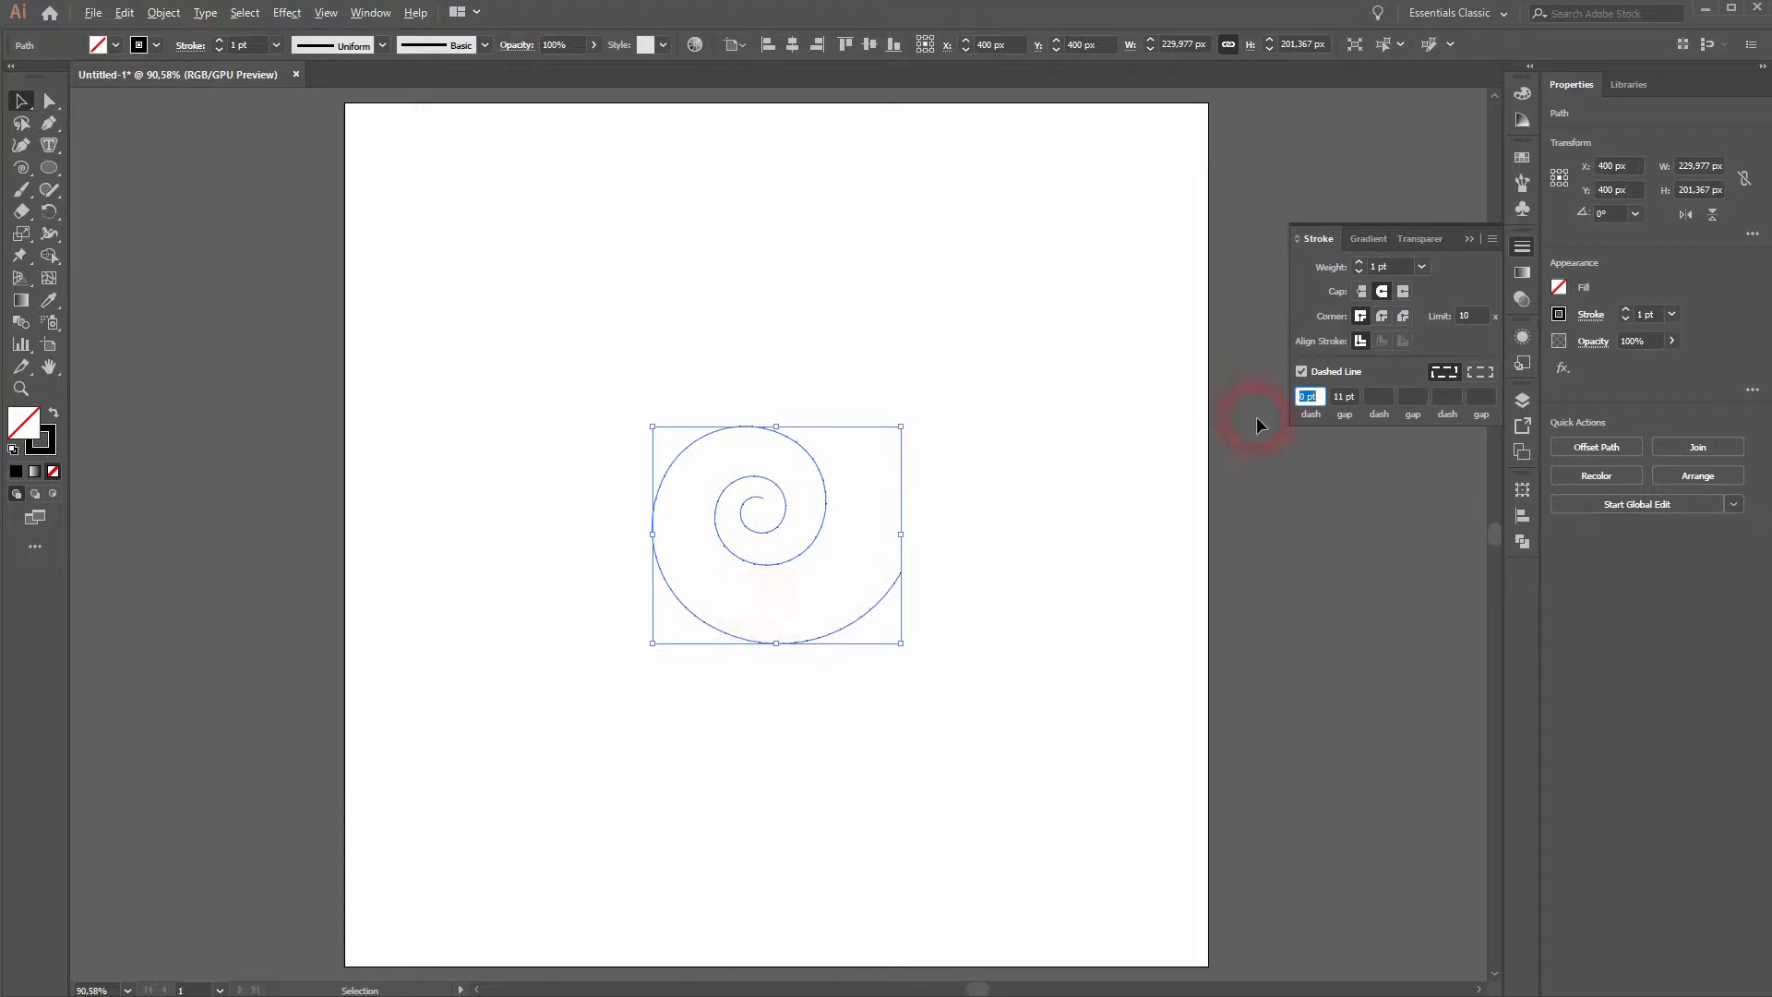
{"action": "left_click_drag", "start_coordinate": [779, 623], "coordinate": [789, 627]}
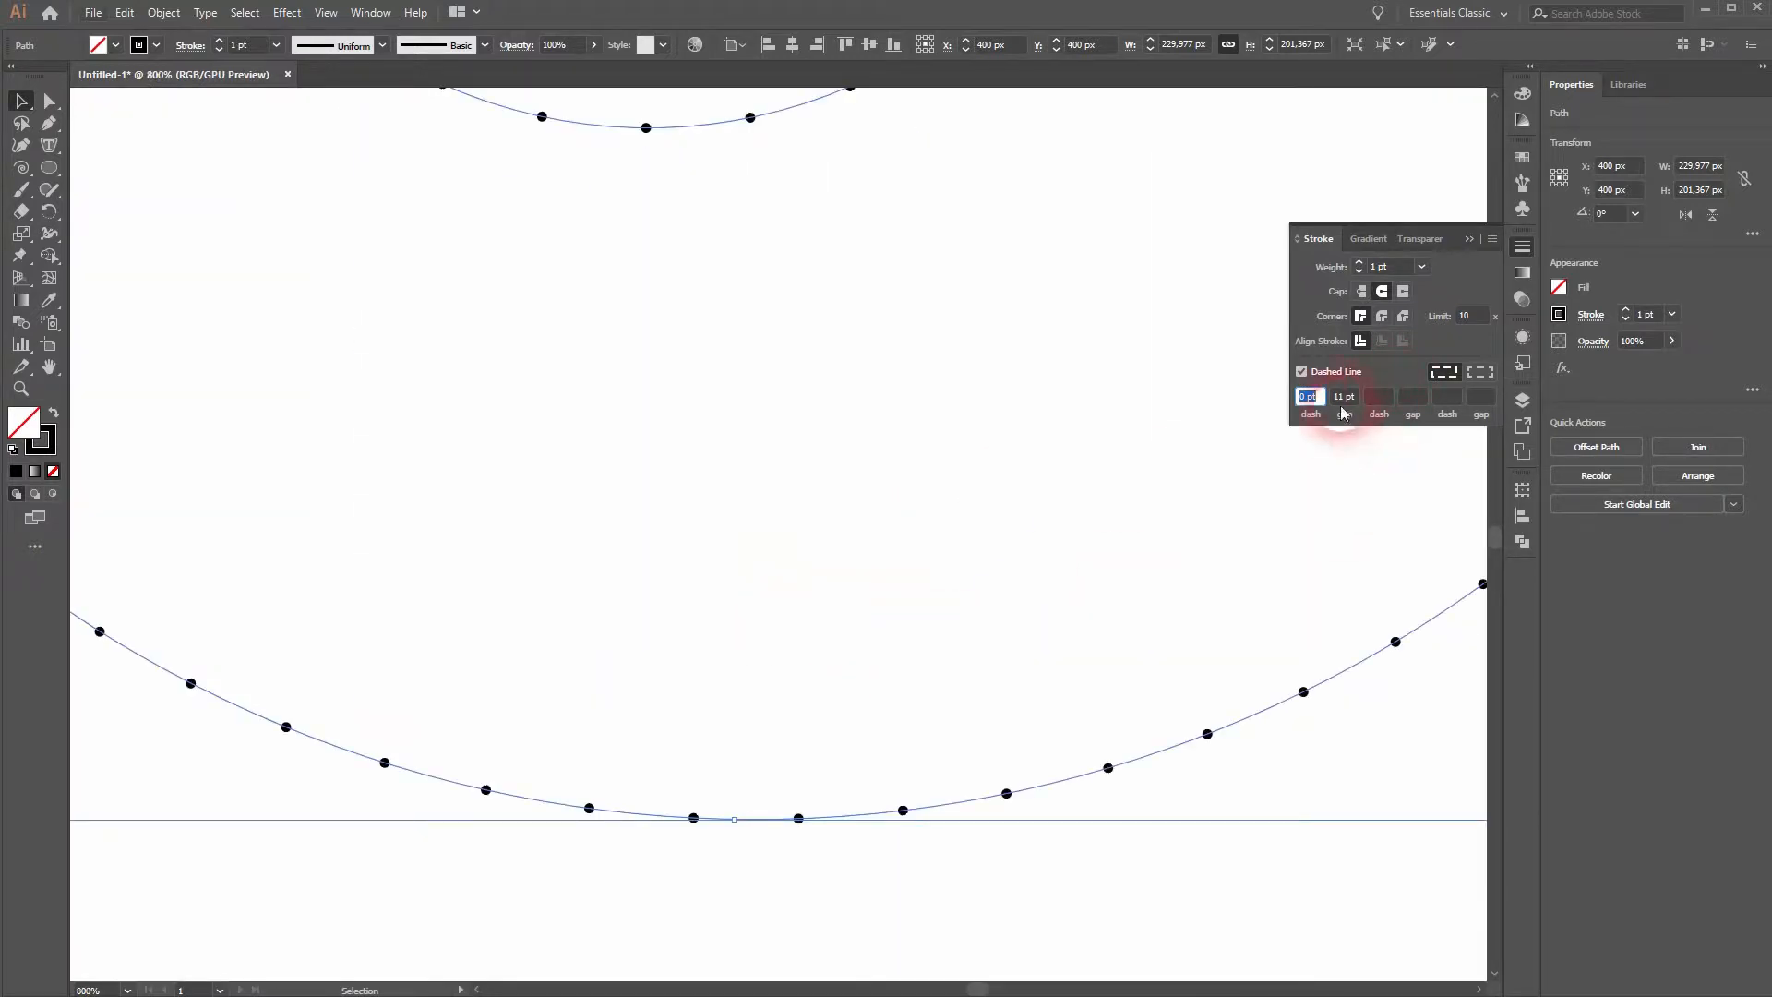
- Try a 0 pt gap for the spiral's dashed stroke
{"action": "key", "text": "Tab"}
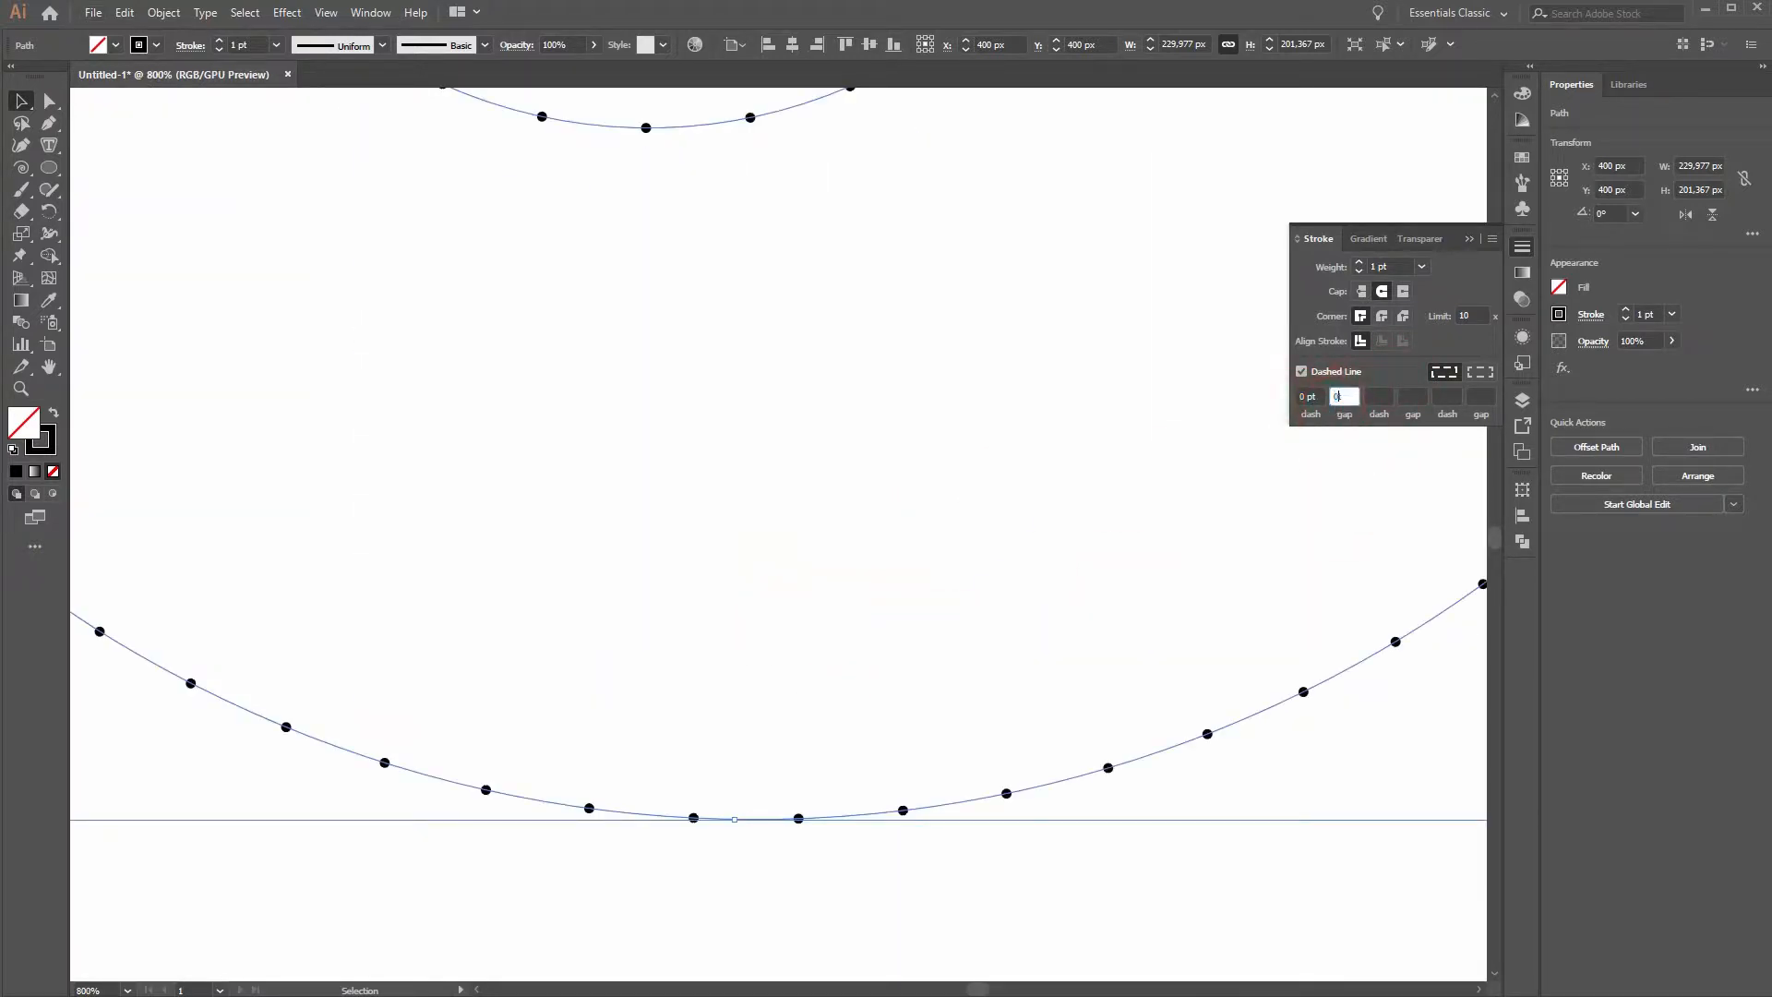
{"action": "left_click", "coordinate": [1314, 401]}
{"action": "left_click_drag", "start_coordinate": [1352, 404], "coordinate": [1331, 404]}
{"action": "left_click", "coordinate": [1345, 414]}
{"action": "type", "text": "0"}
{"action": "left_click", "coordinate": [1307, 398]}
{"action": "type", "text": "4"}
{"action": "key", "text": "Return"}
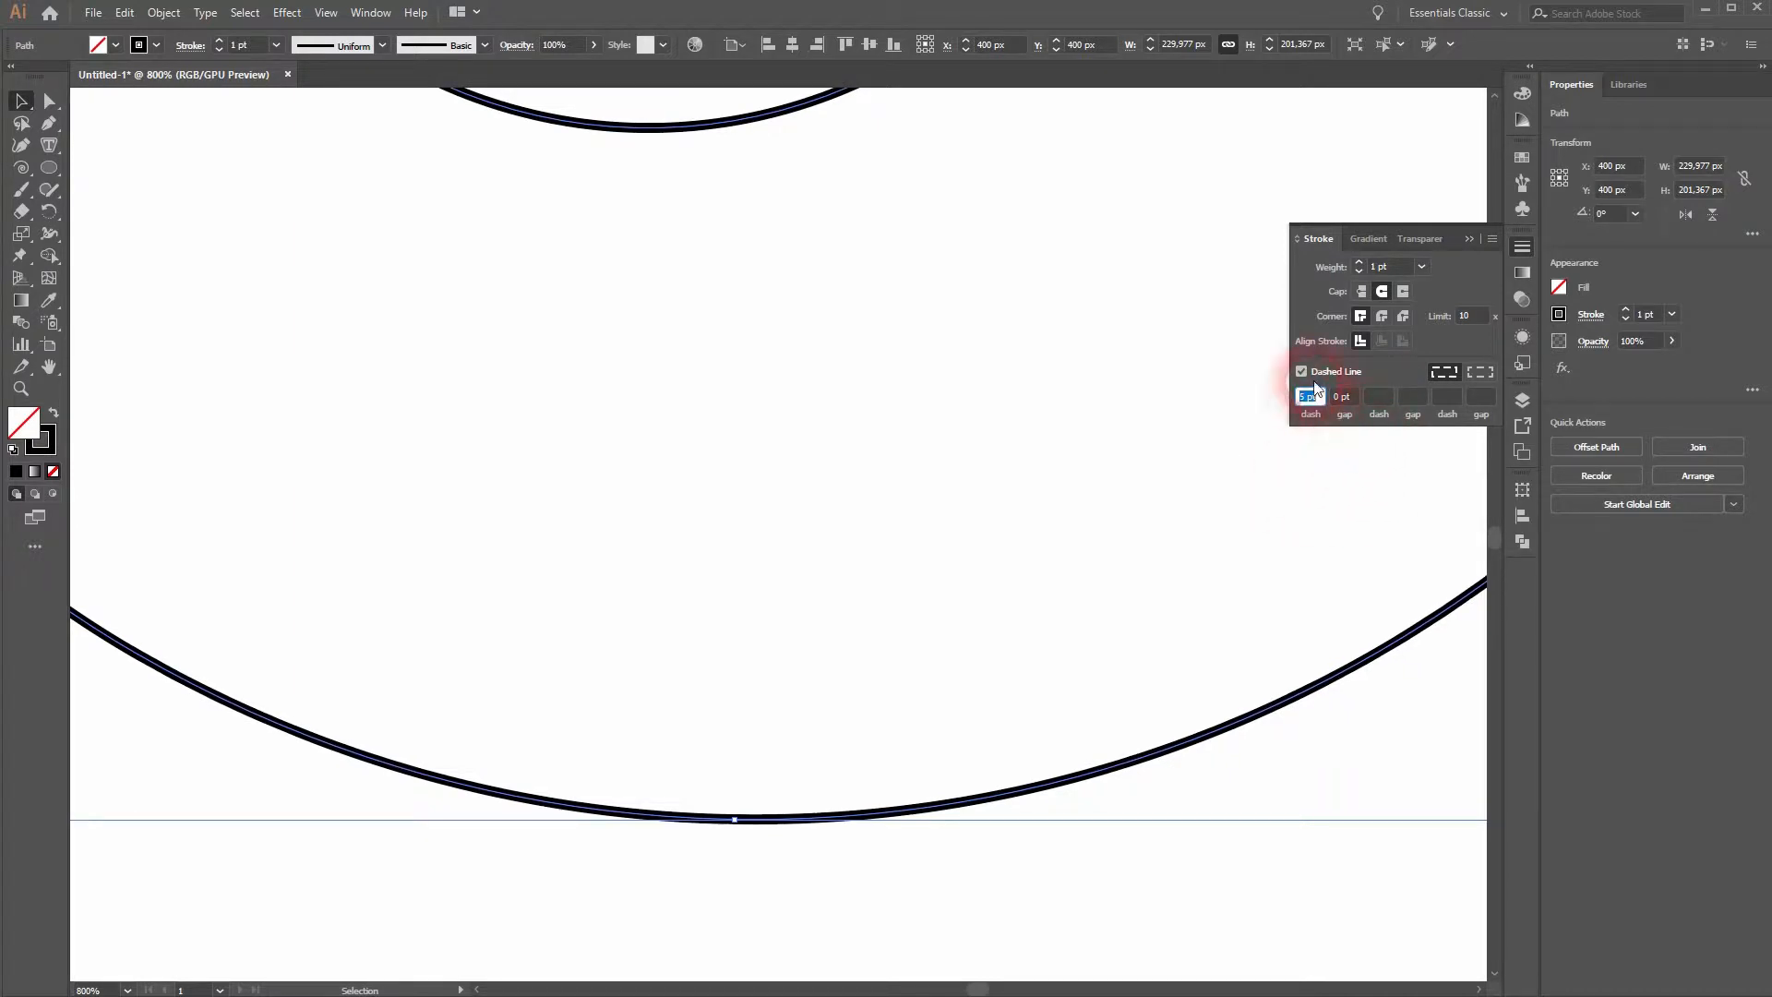
- Try 5 pt dashes with 3 pt gaps and butt caps on the spiral's stroke
{"action": "type", "text": "3"}
{"action": "key", "text": "Return"}
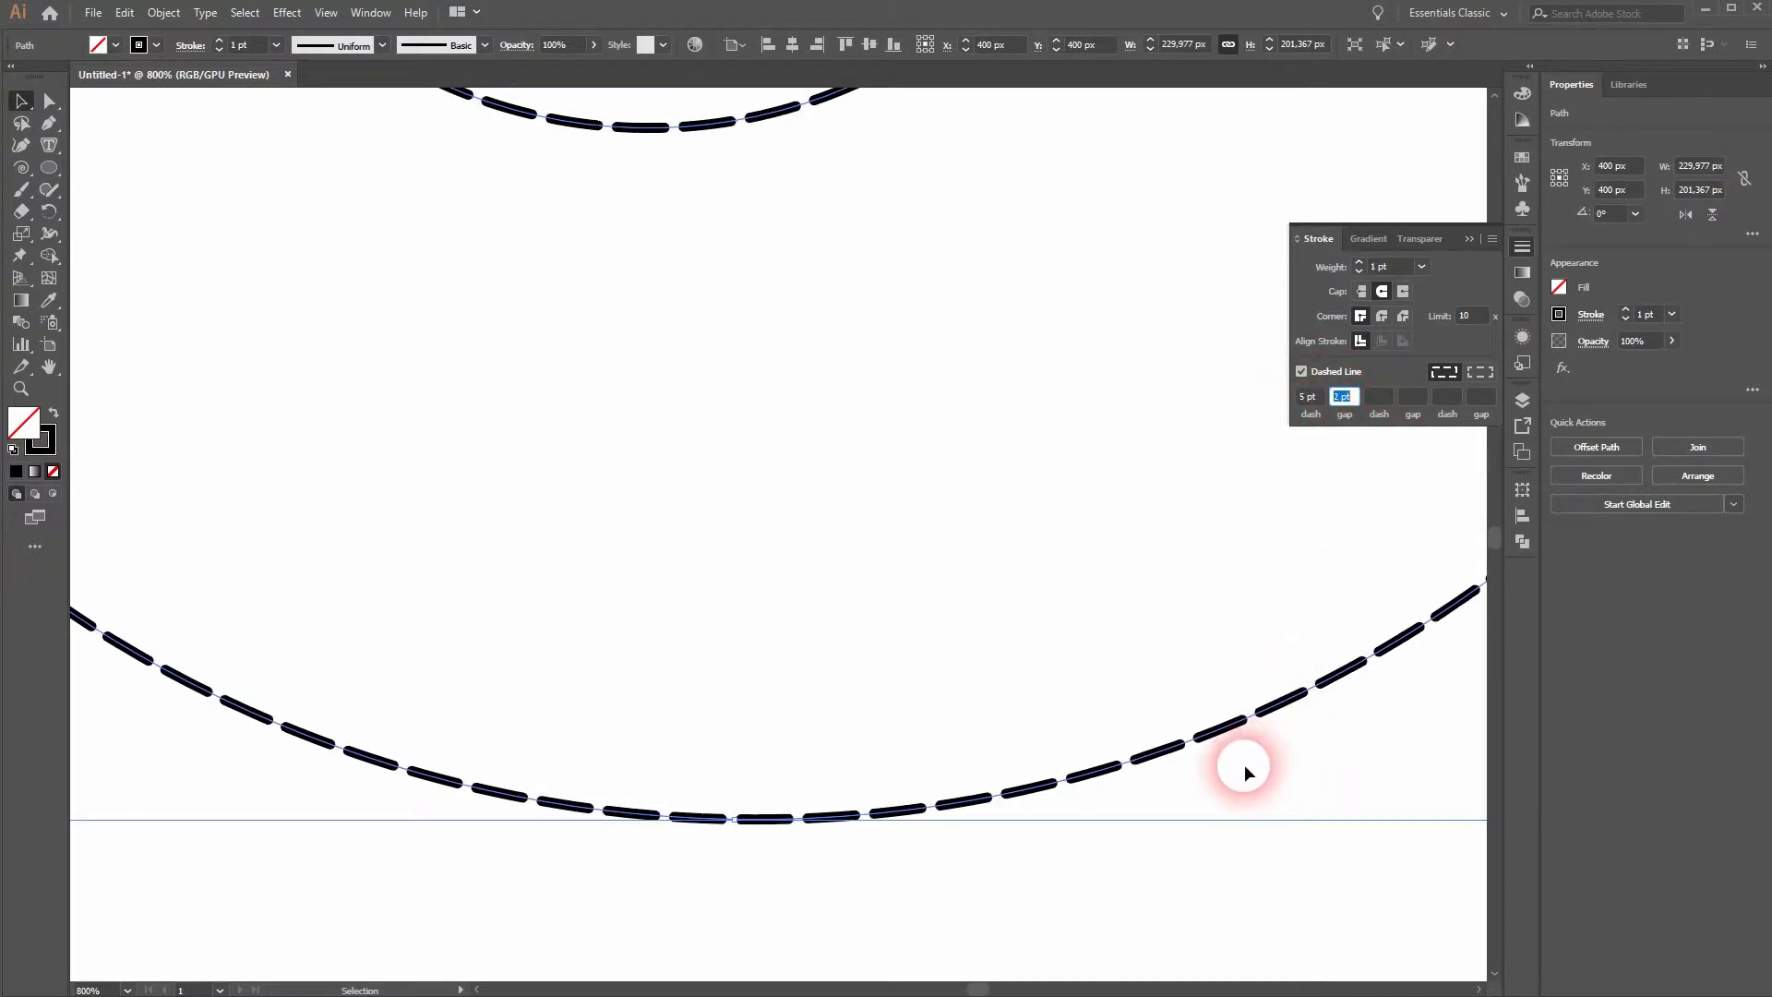
{"action": "left_click", "coordinate": [1303, 397]}
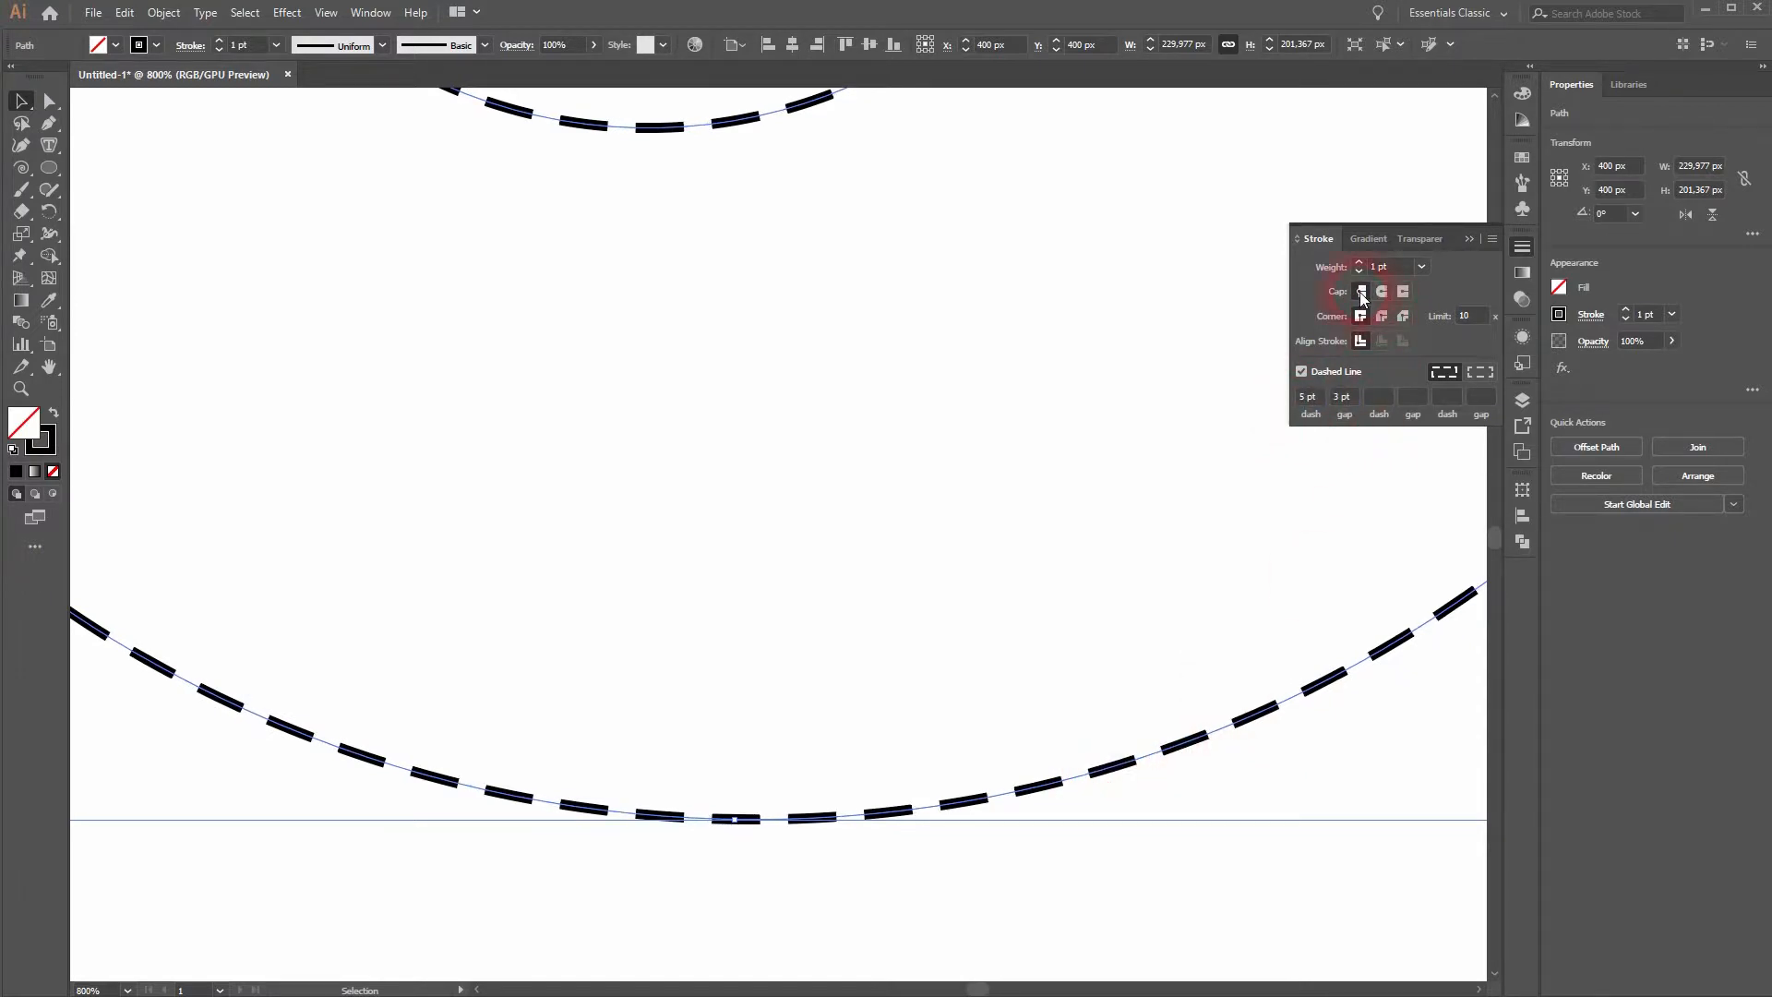
- Set the spiral's dash length to 0 pt and apply round caps to make dots
{"action": "double_click", "coordinate": [1305, 396]}
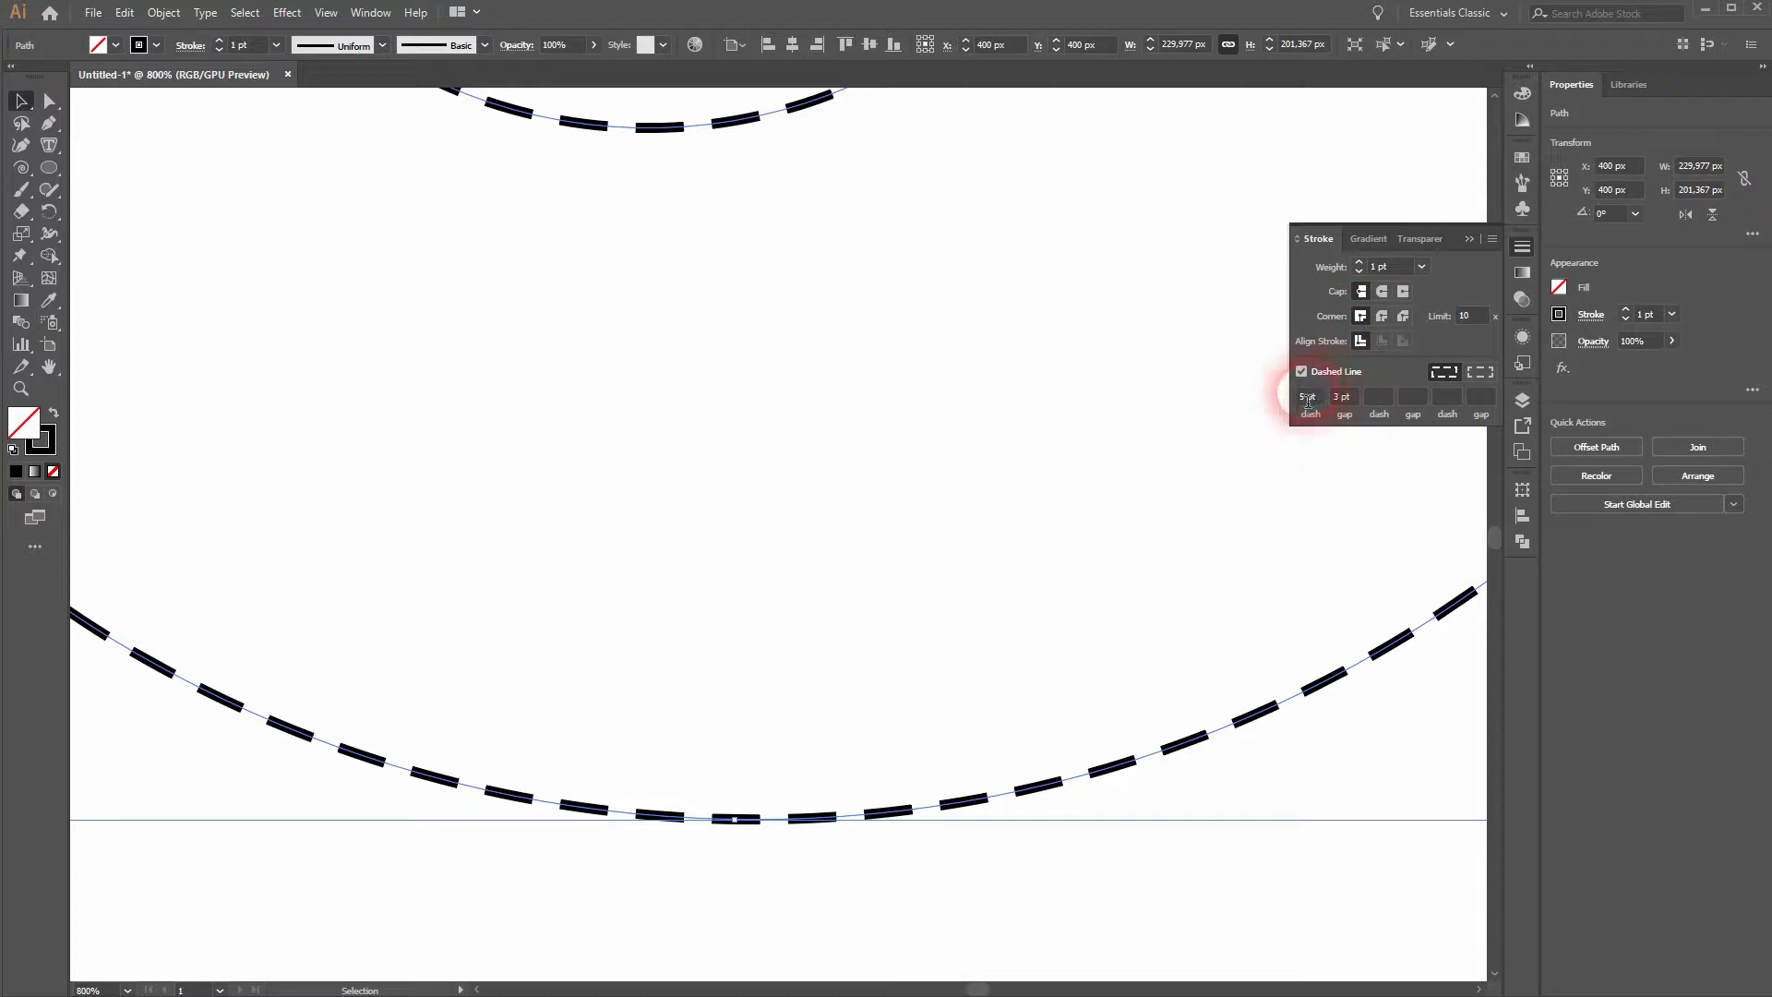
{"action": "type", "text": "2"}
{"action": "key", "text": "Return"}
{"action": "type", "text": "0"}
{"action": "key", "text": "Return"}
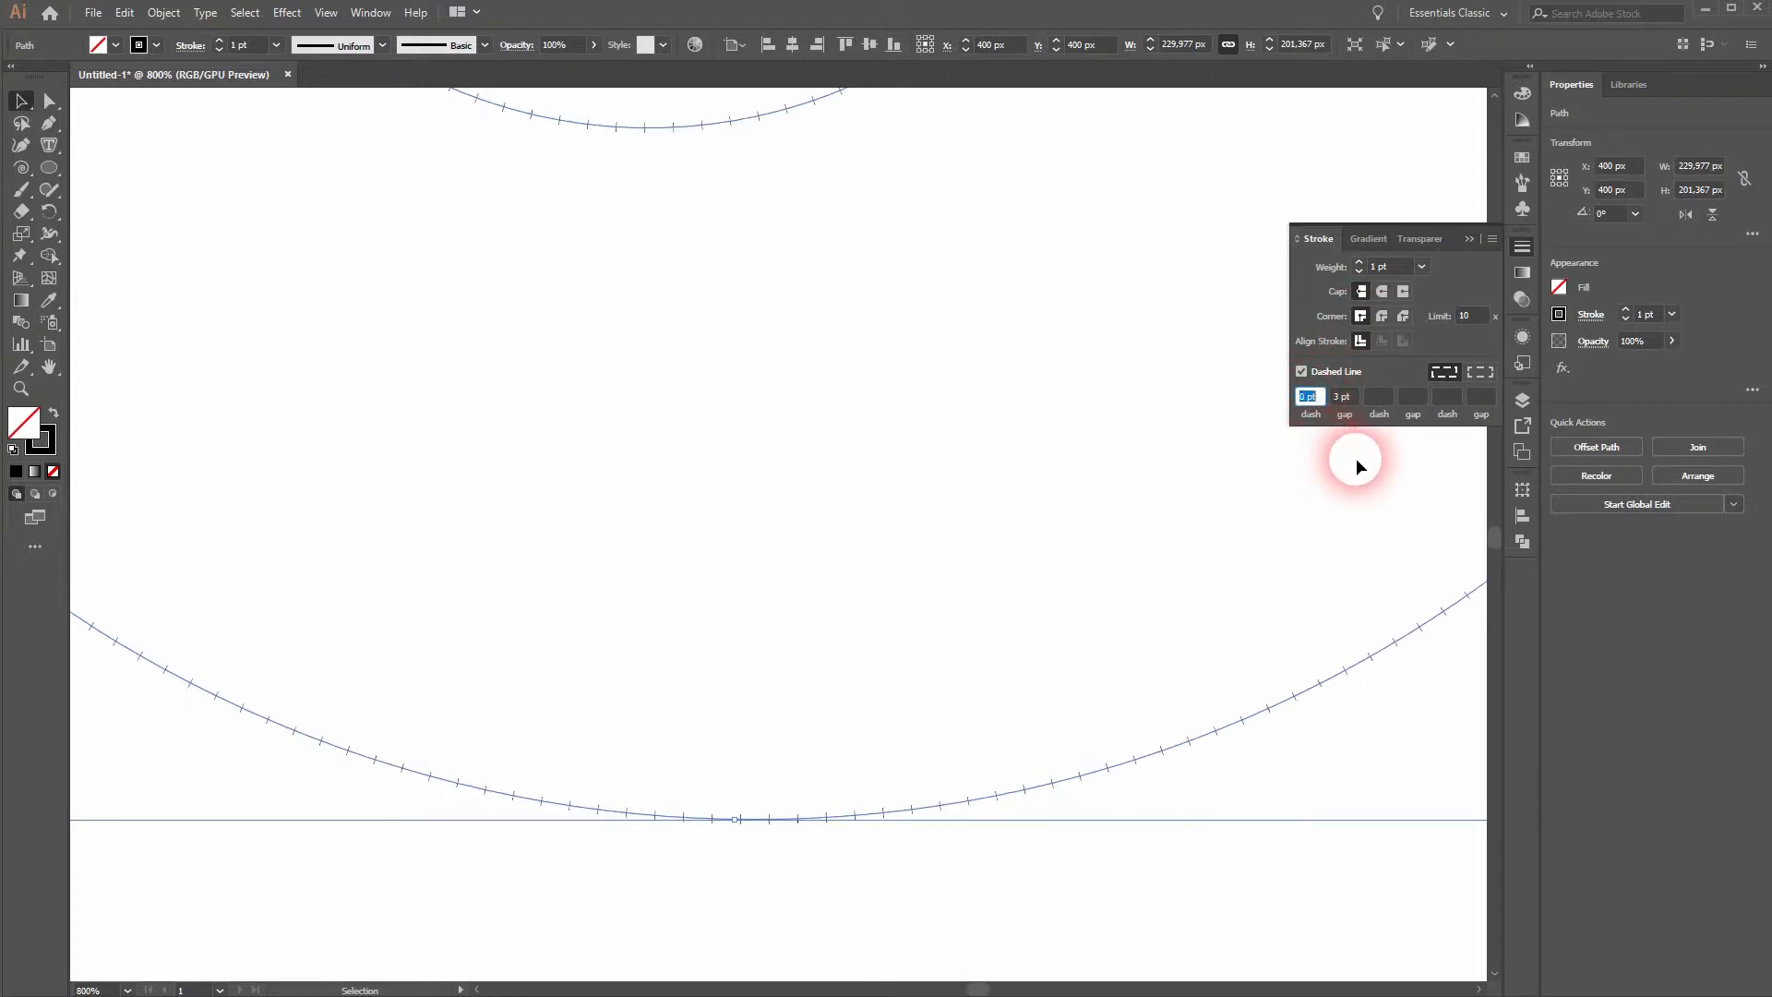
{"action": "left_click", "coordinate": [1381, 292]}
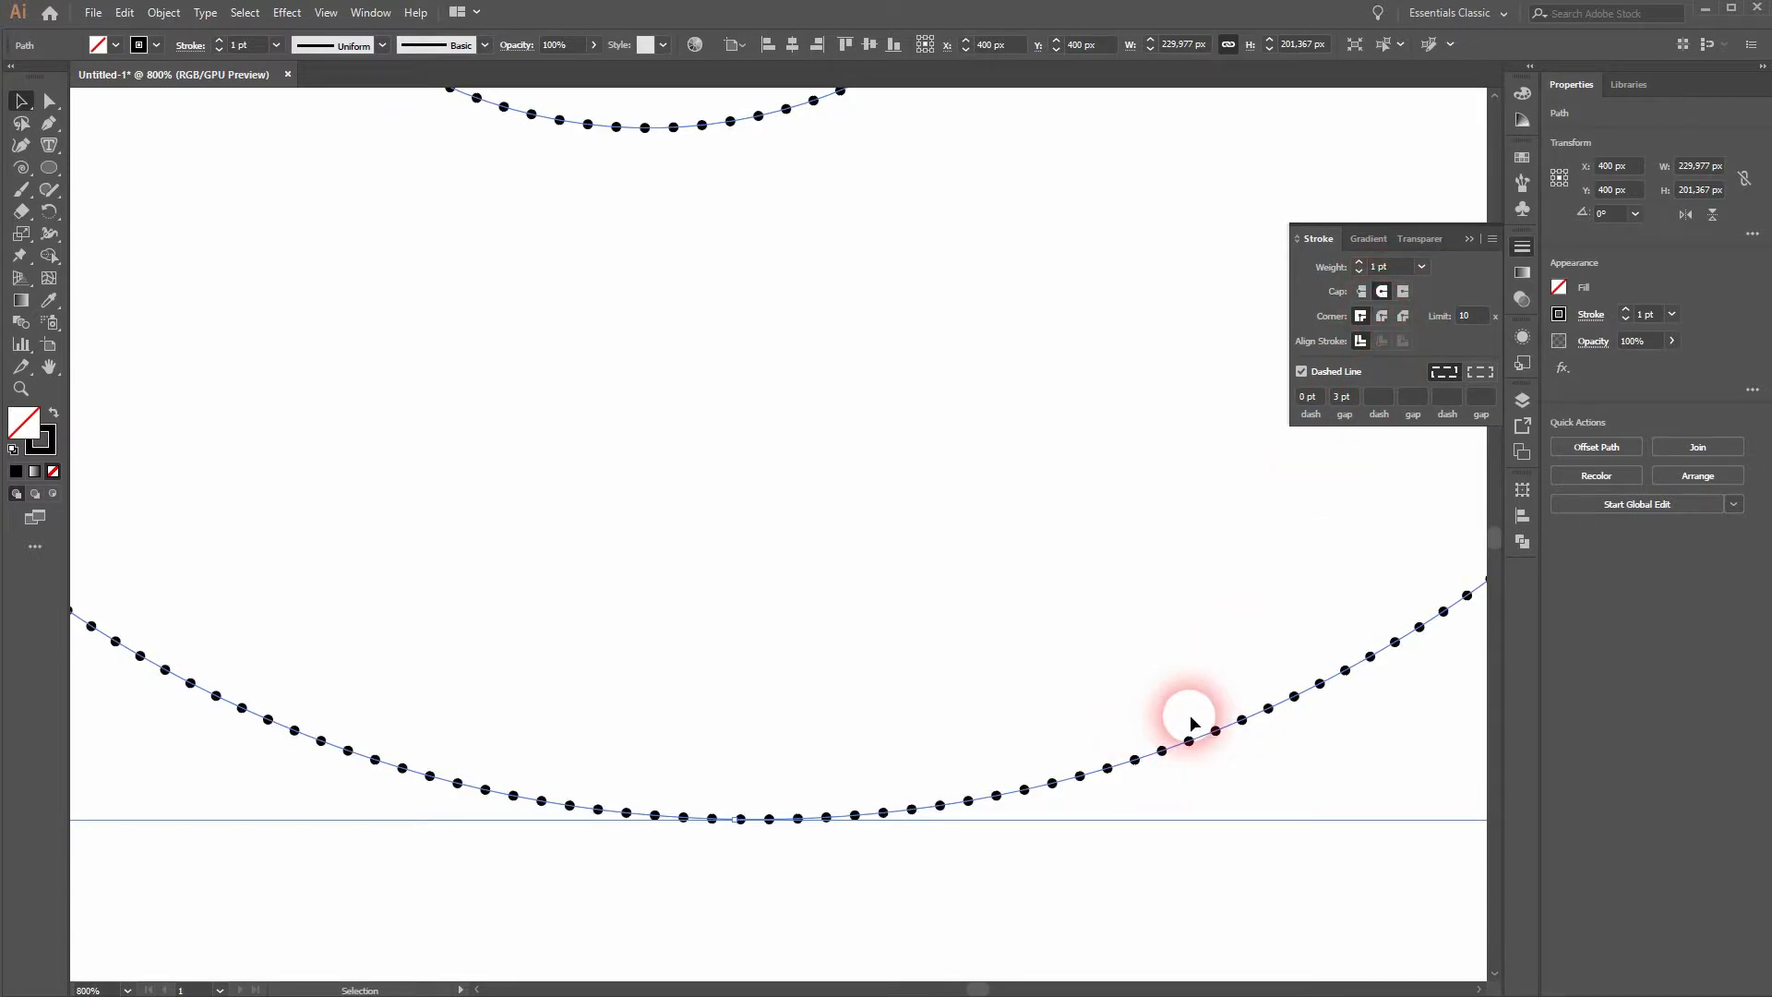
- Increase the gap between the spiral's dots to 13 pt
{"action": "key", "text": "Up"}
{"action": "key", "text": "Up"}
{"action": "key", "text": "Up"}
{"action": "key", "text": "Up"}
{"action": "key", "text": "Up"}
{"action": "key", "text": "Up"}
{"action": "key", "text": "Up"}
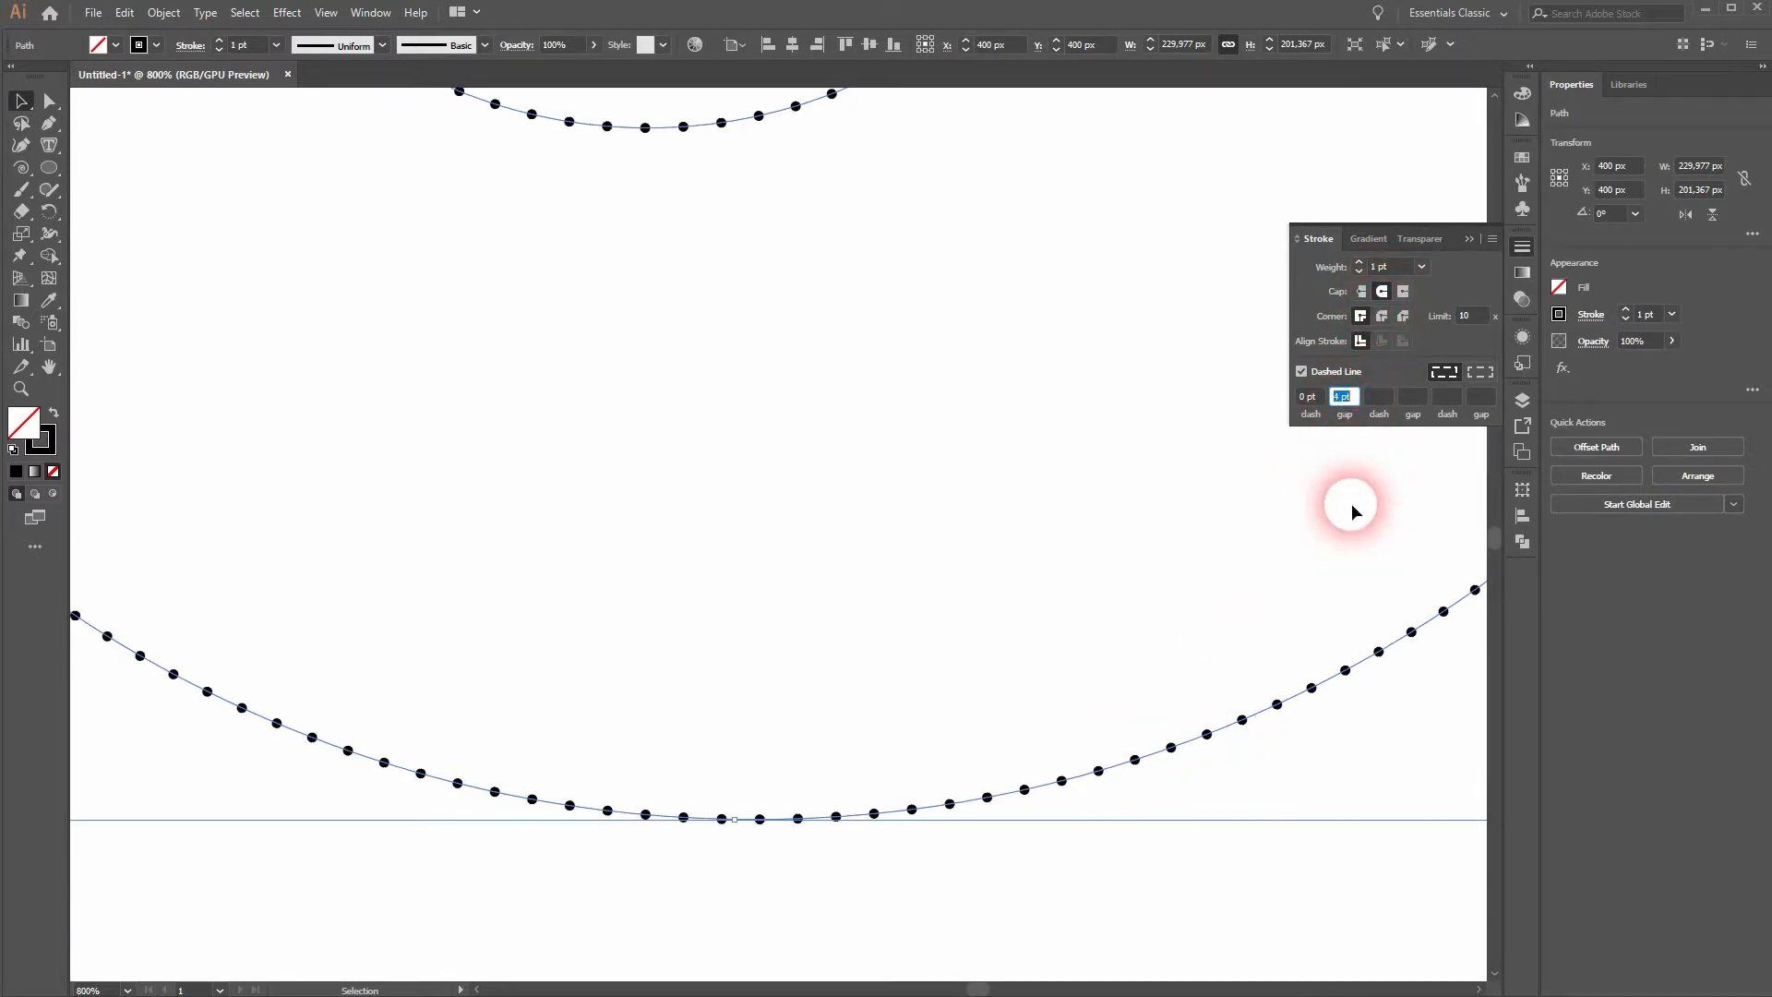
{"action": "key", "text": "Up"}
{"action": "key", "text": "Up"}
{"action": "key", "text": "Up"}
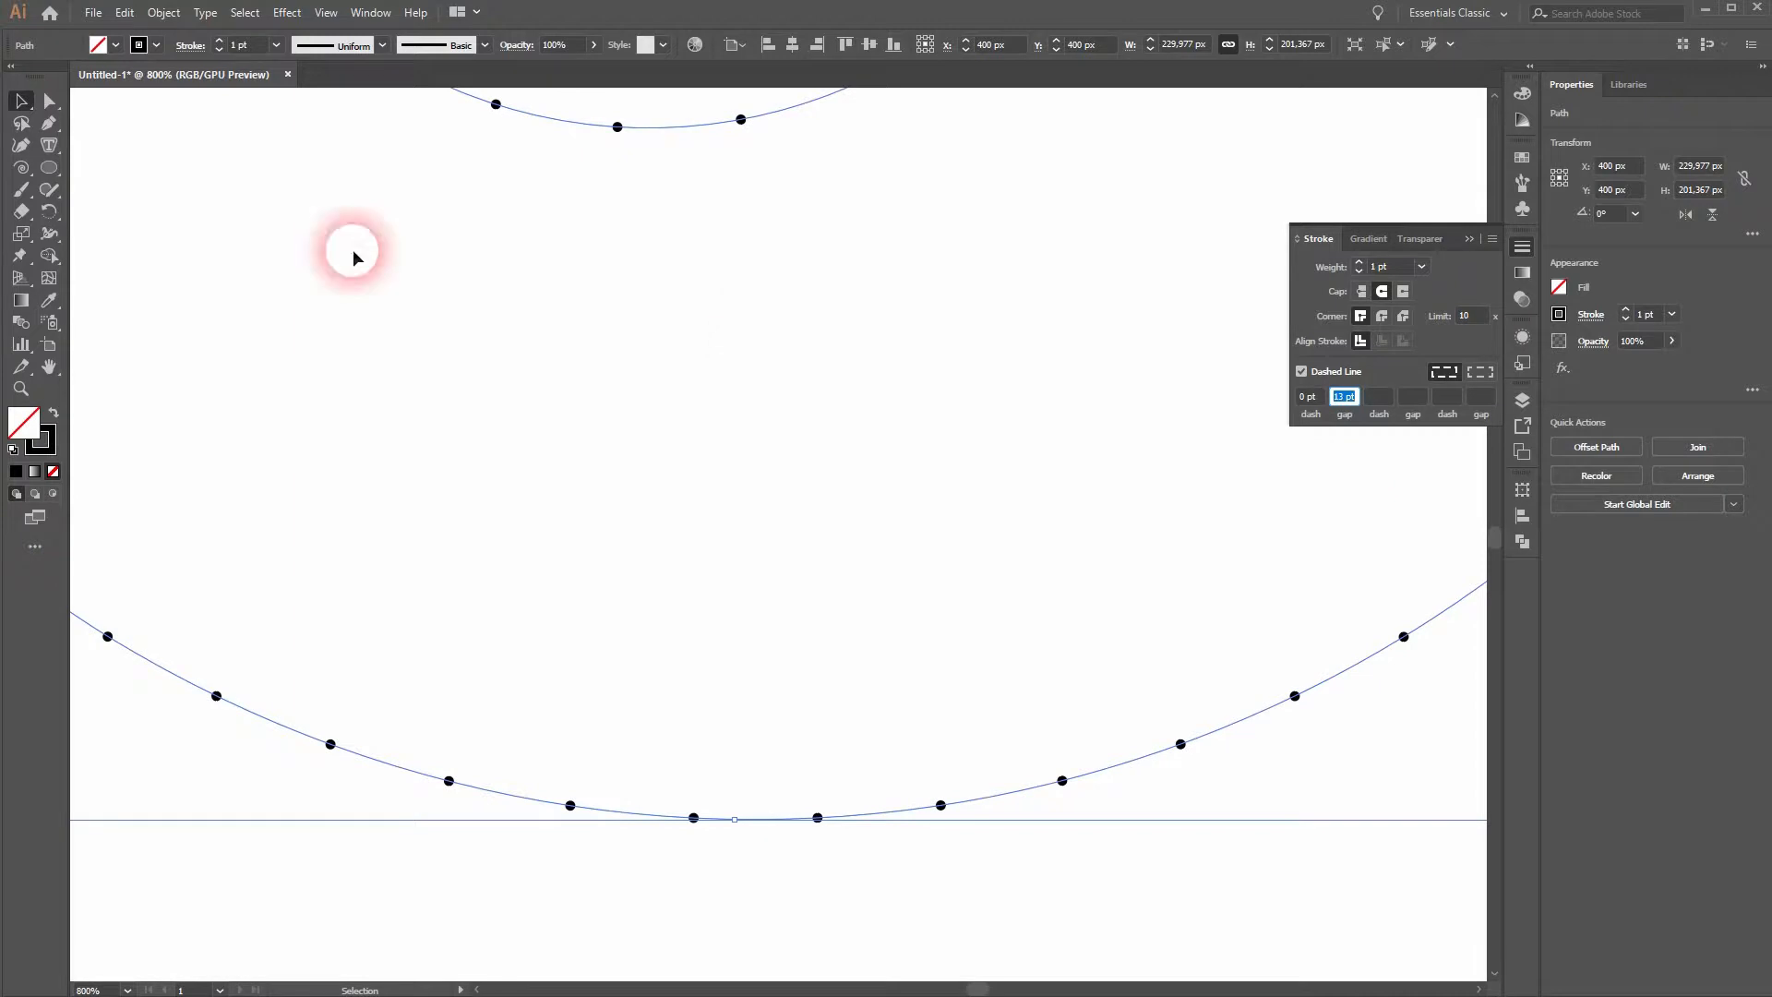
- Increase the dotted spiral's stroke weight to 7 pt
{"action": "left_click", "coordinate": [1358, 262]}
{"action": "left_click", "coordinate": [1359, 262]}
{"action": "left_click", "coordinate": [1358, 262]}
{"action": "left_click", "coordinate": [1358, 262]}
{"action": "left_click", "coordinate": [1358, 262]}
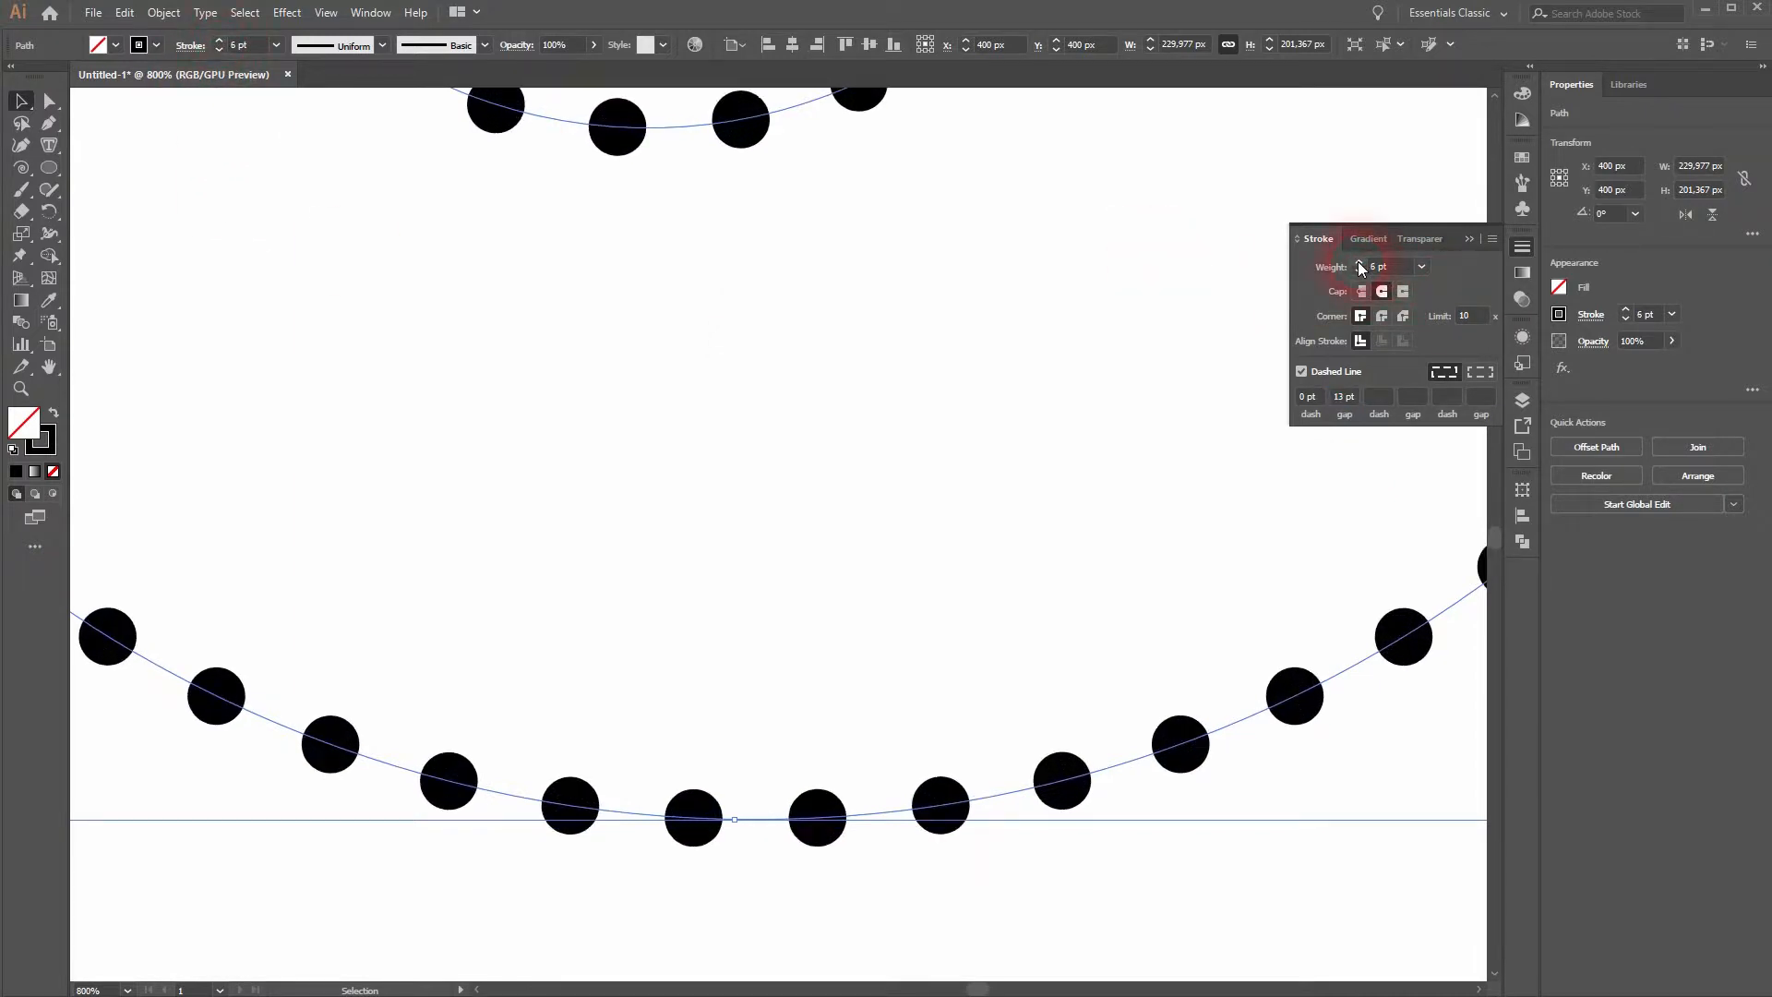
{"action": "left_click", "coordinate": [1358, 262]}
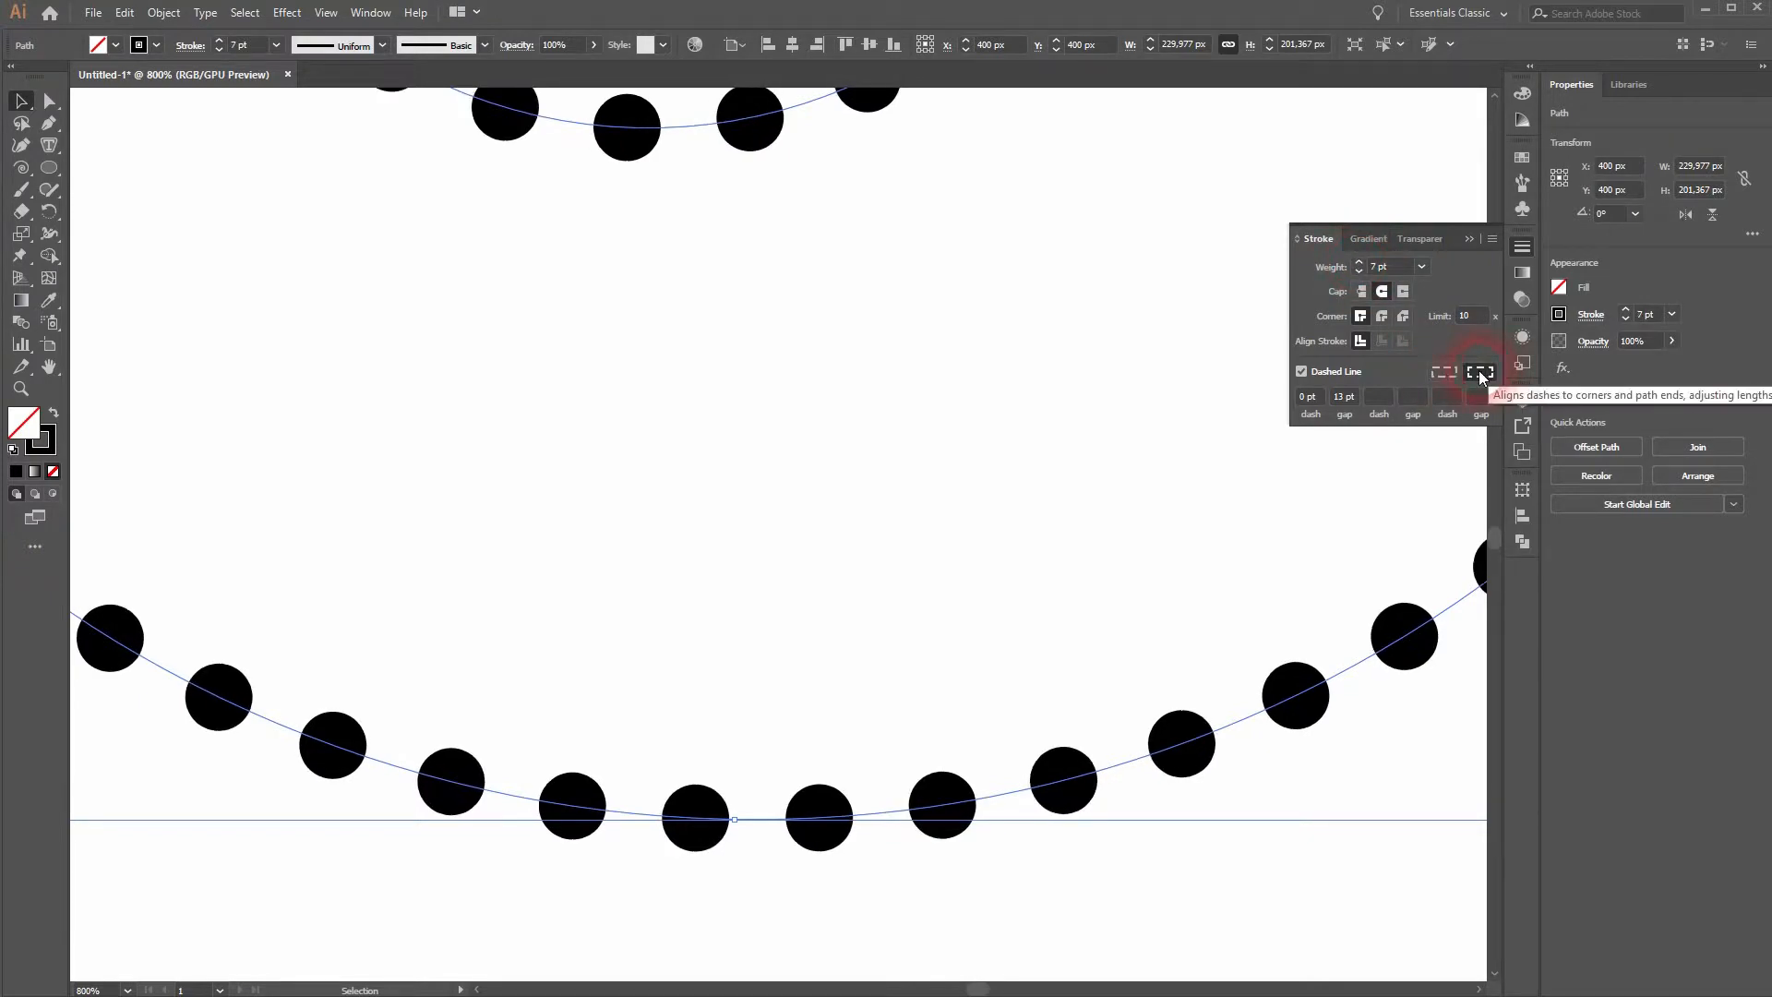
- Compare both dash alignment options at the spiral's inner end and keep dashes aligned to corners and path ends
{"action": "left_click_drag", "start_coordinate": [751, 249], "coordinate": [899, 852]}
{"action": "left_click_drag", "start_coordinate": [919, 461], "coordinate": [941, 558]}
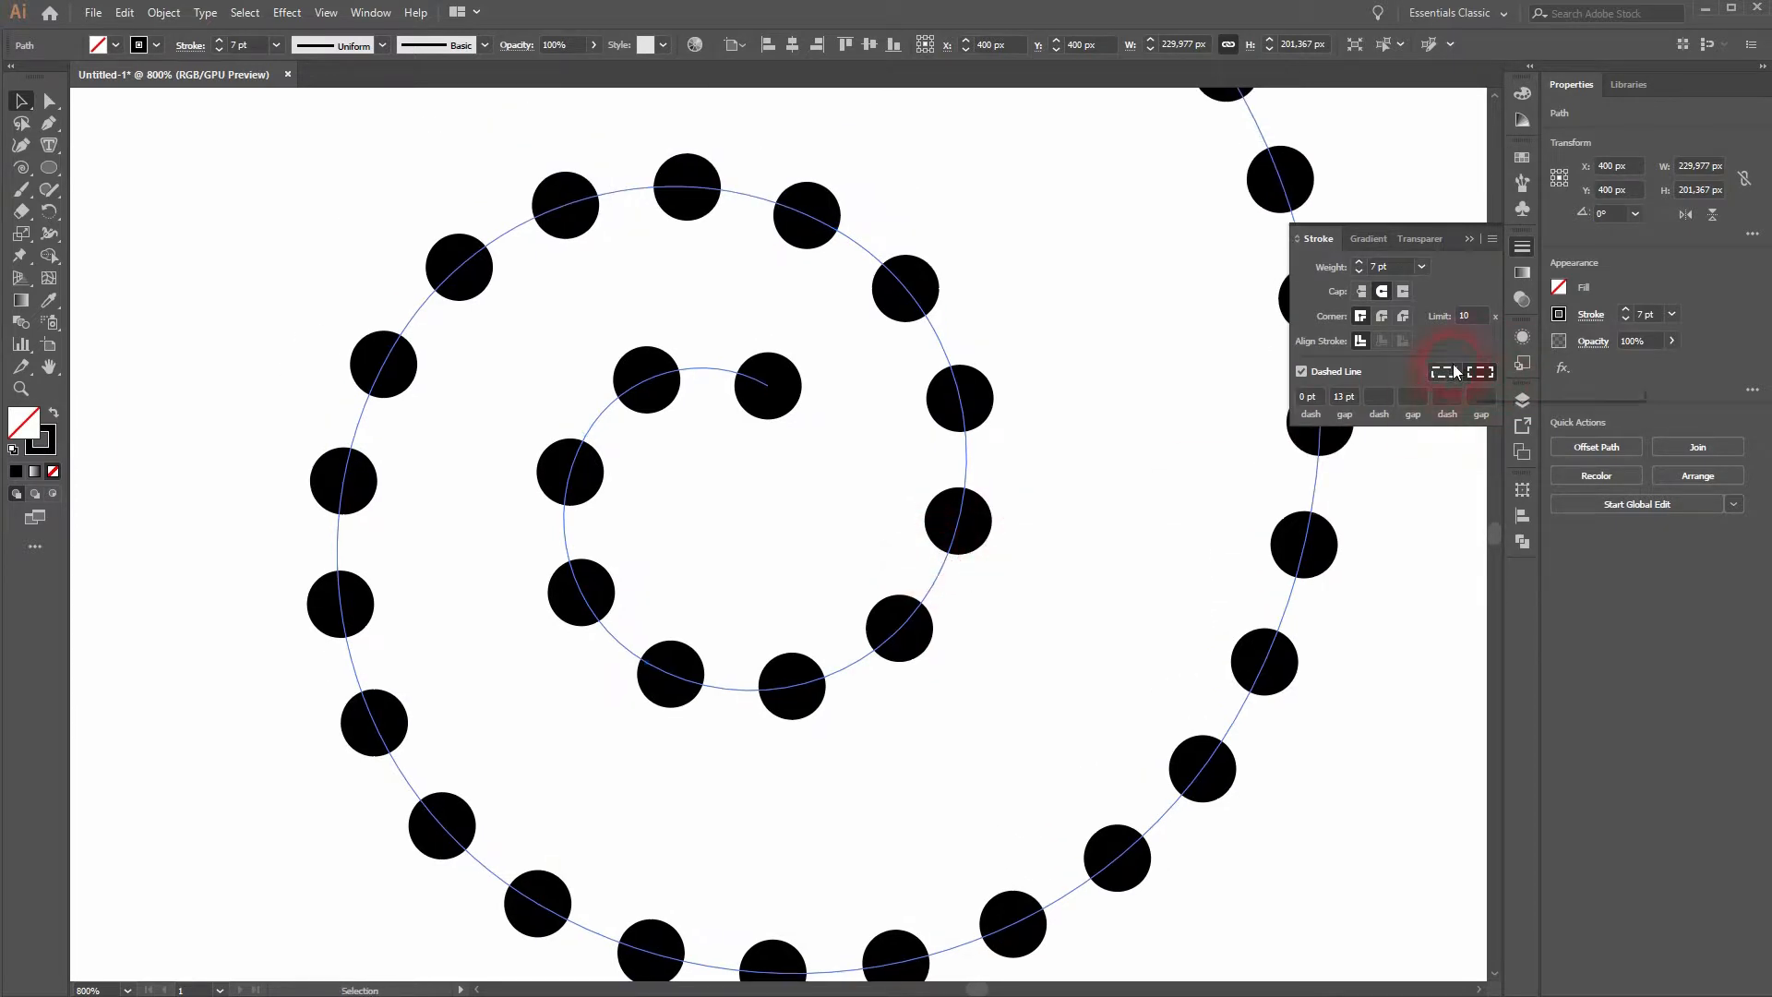
{"action": "left_click", "coordinate": [1453, 371]}
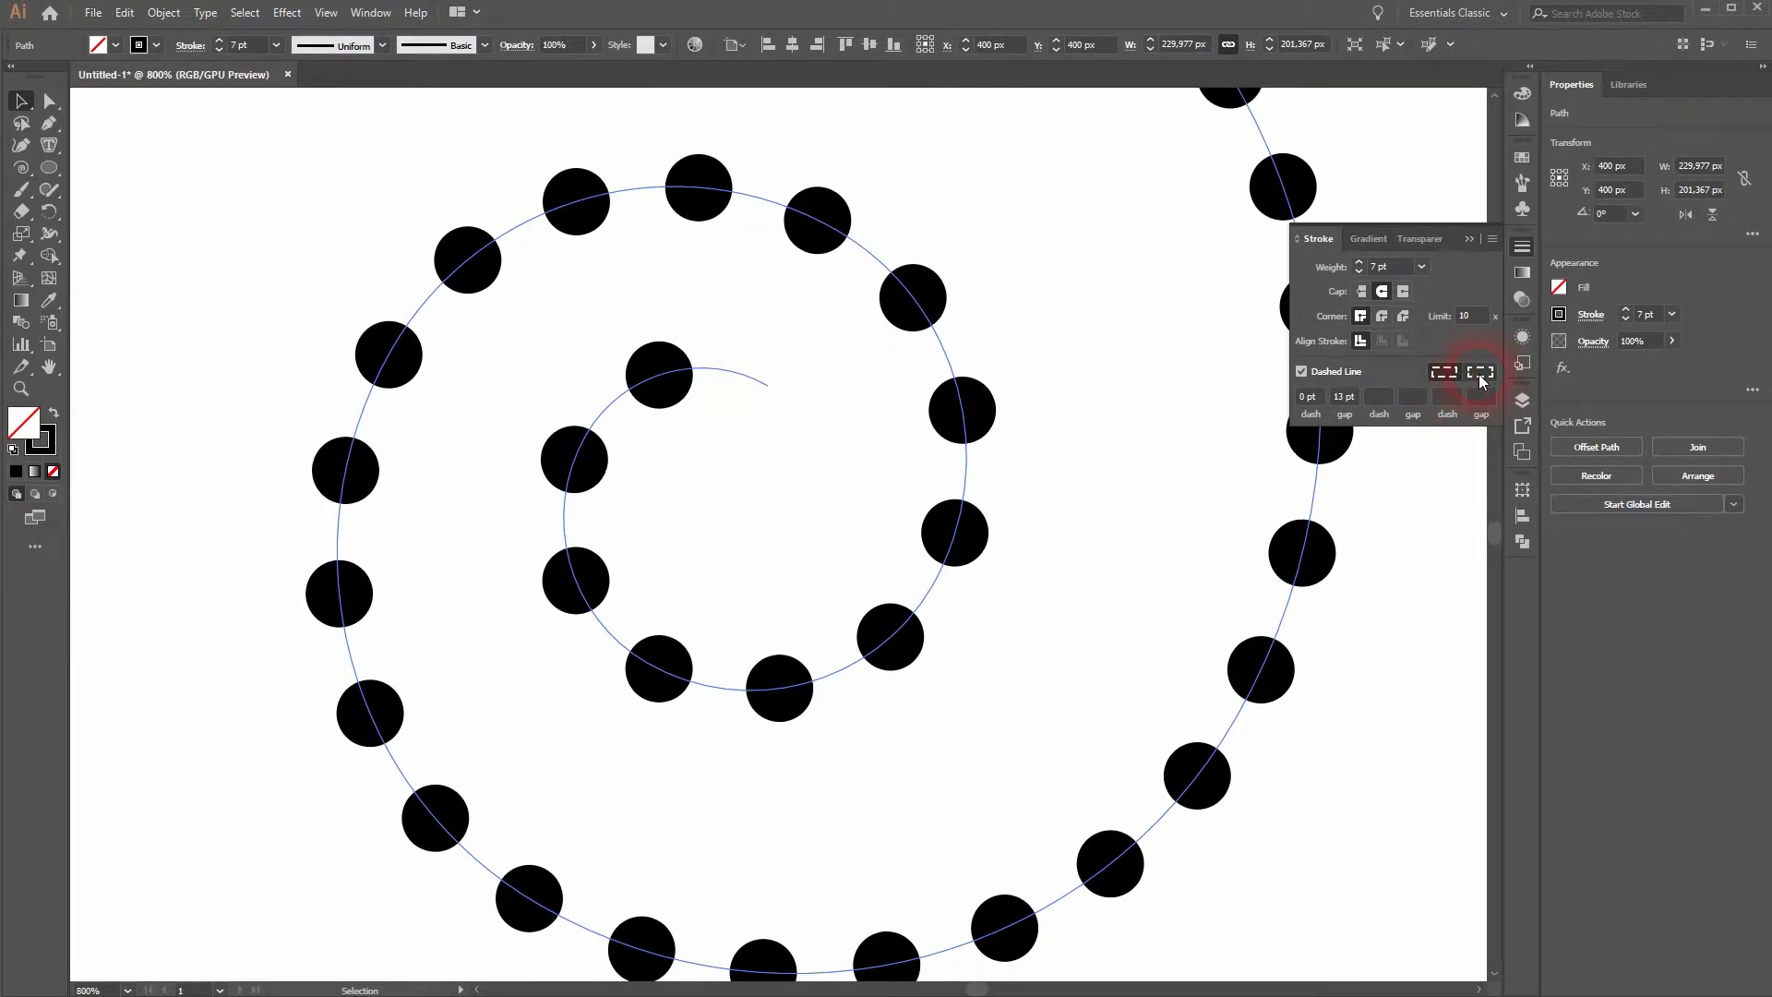
{"action": "left_click", "coordinate": [1480, 372]}
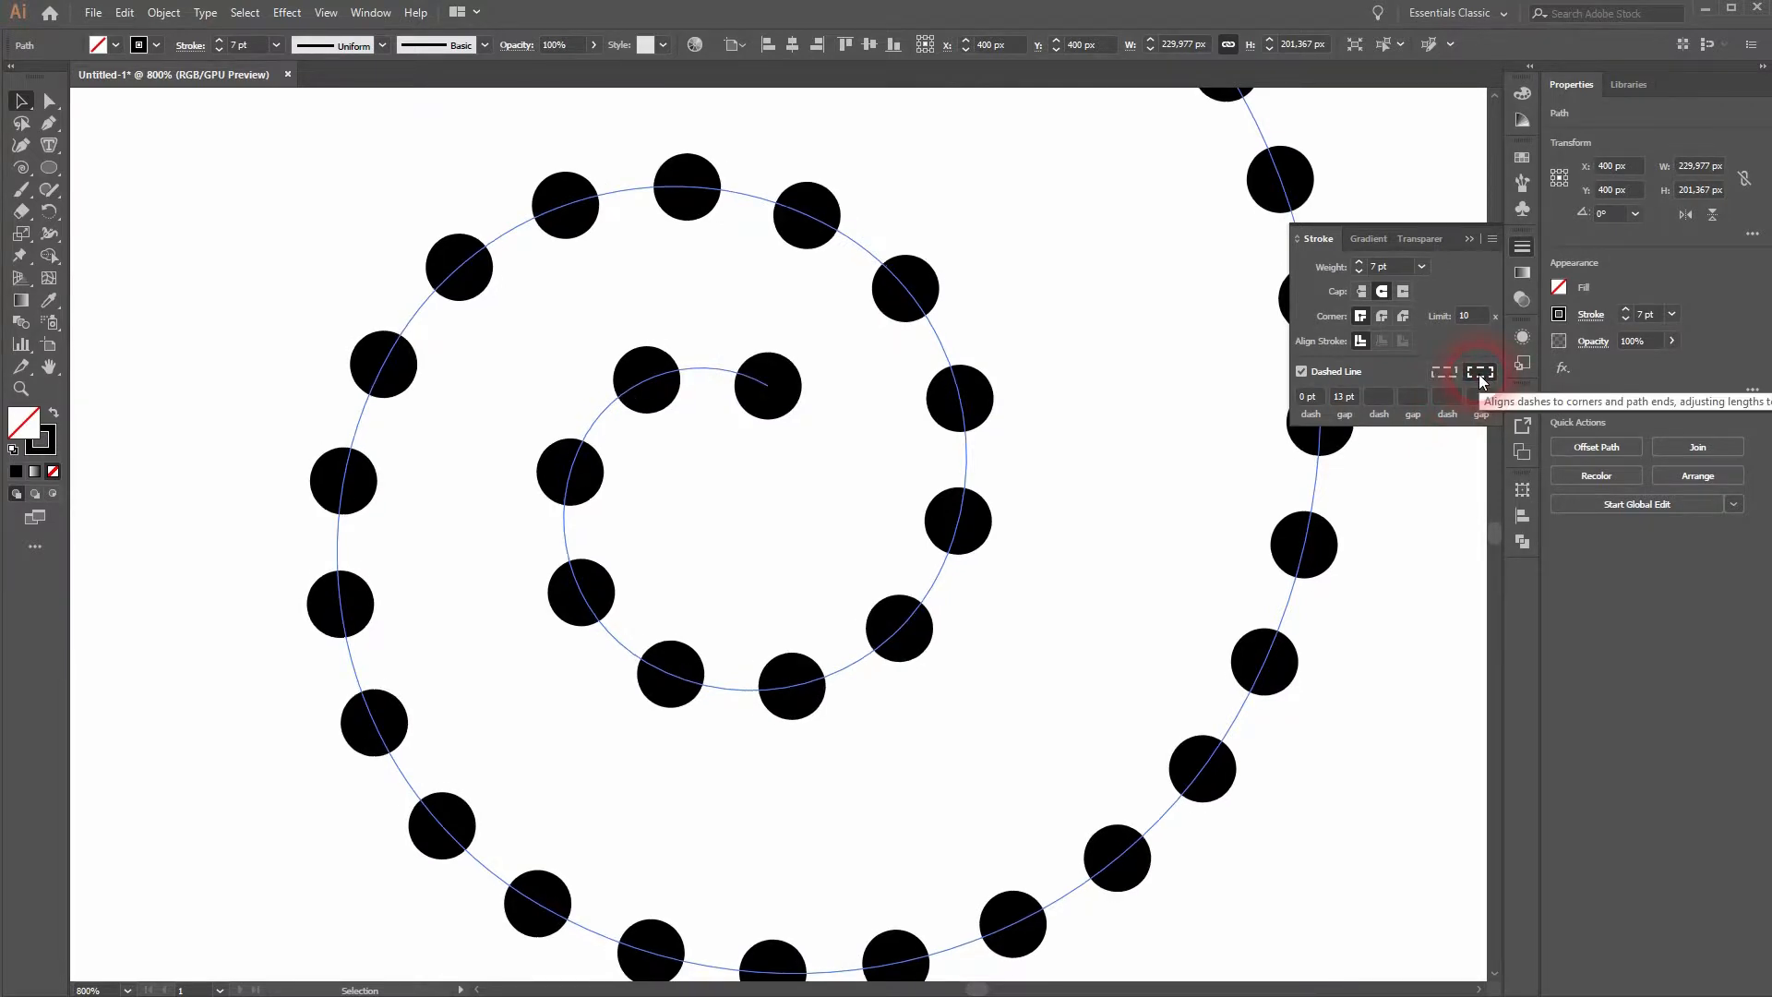
{"action": "left_click", "coordinate": [1464, 234]}
- Move the dotted spiral to the artboard's upper-left corner and deselect it
{"action": "key", "text": "ctrl+0"}
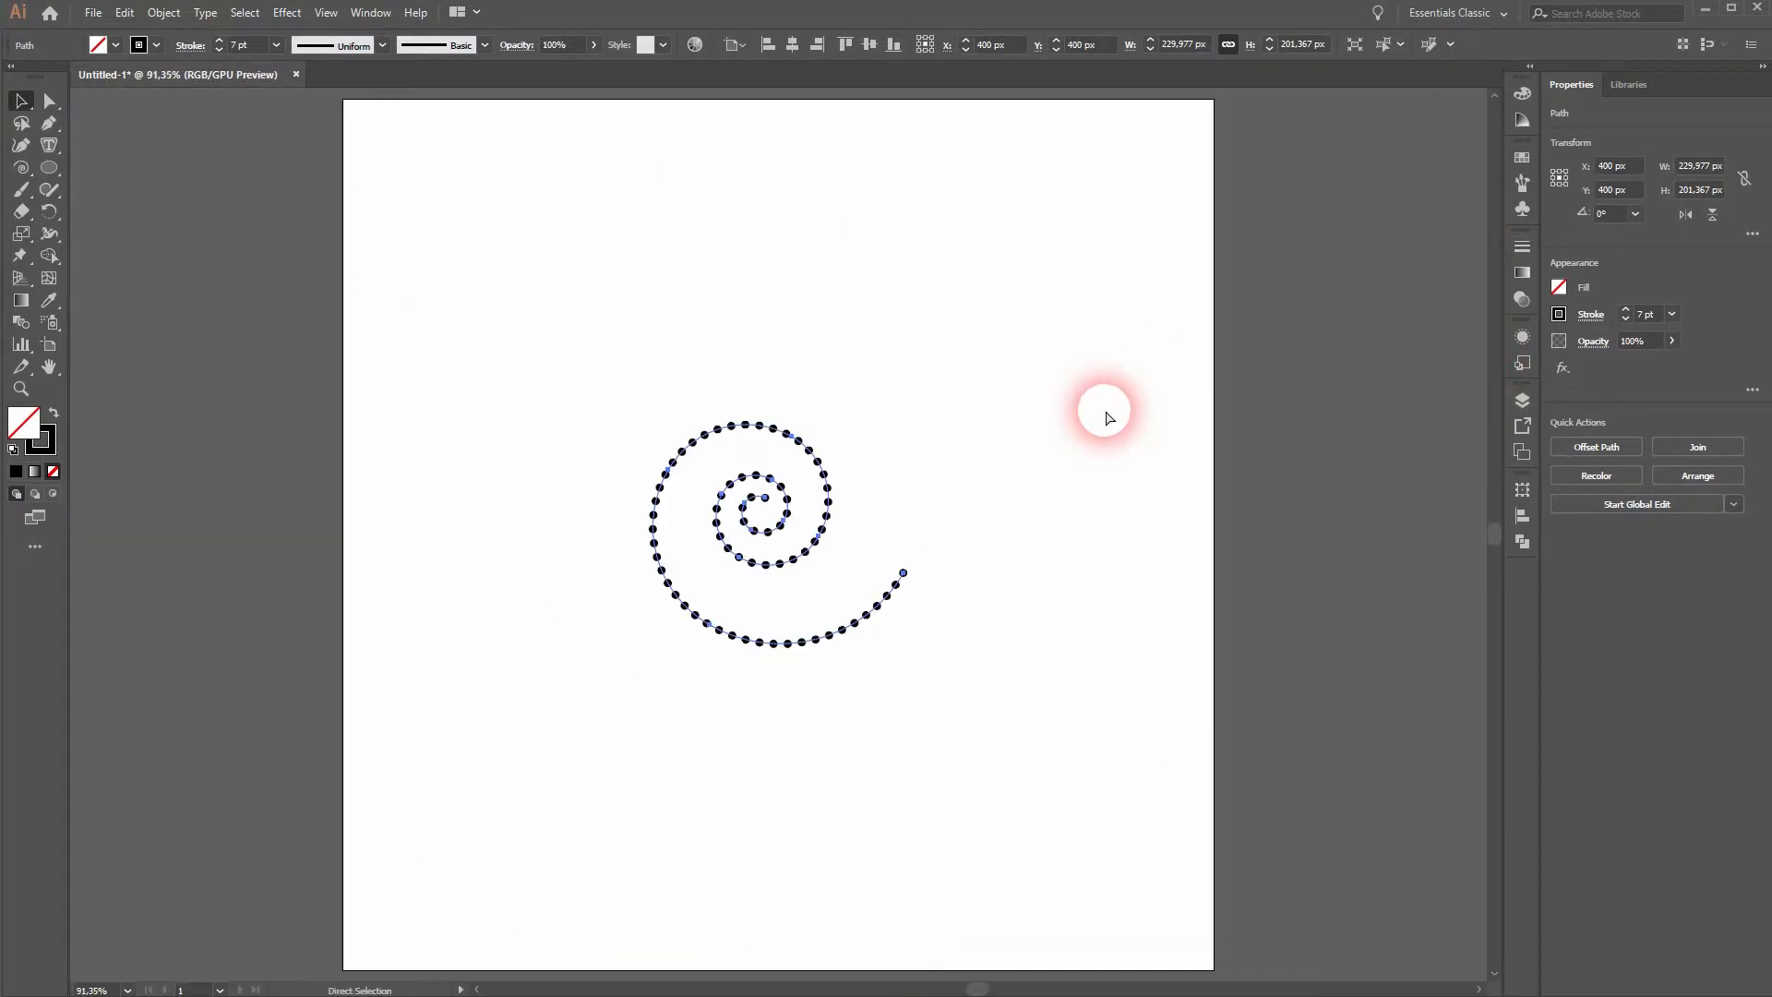
{"action": "left_click_drag", "start_coordinate": [811, 455], "coordinate": [538, 142]}
{"action": "left_click", "coordinate": [805, 301]}
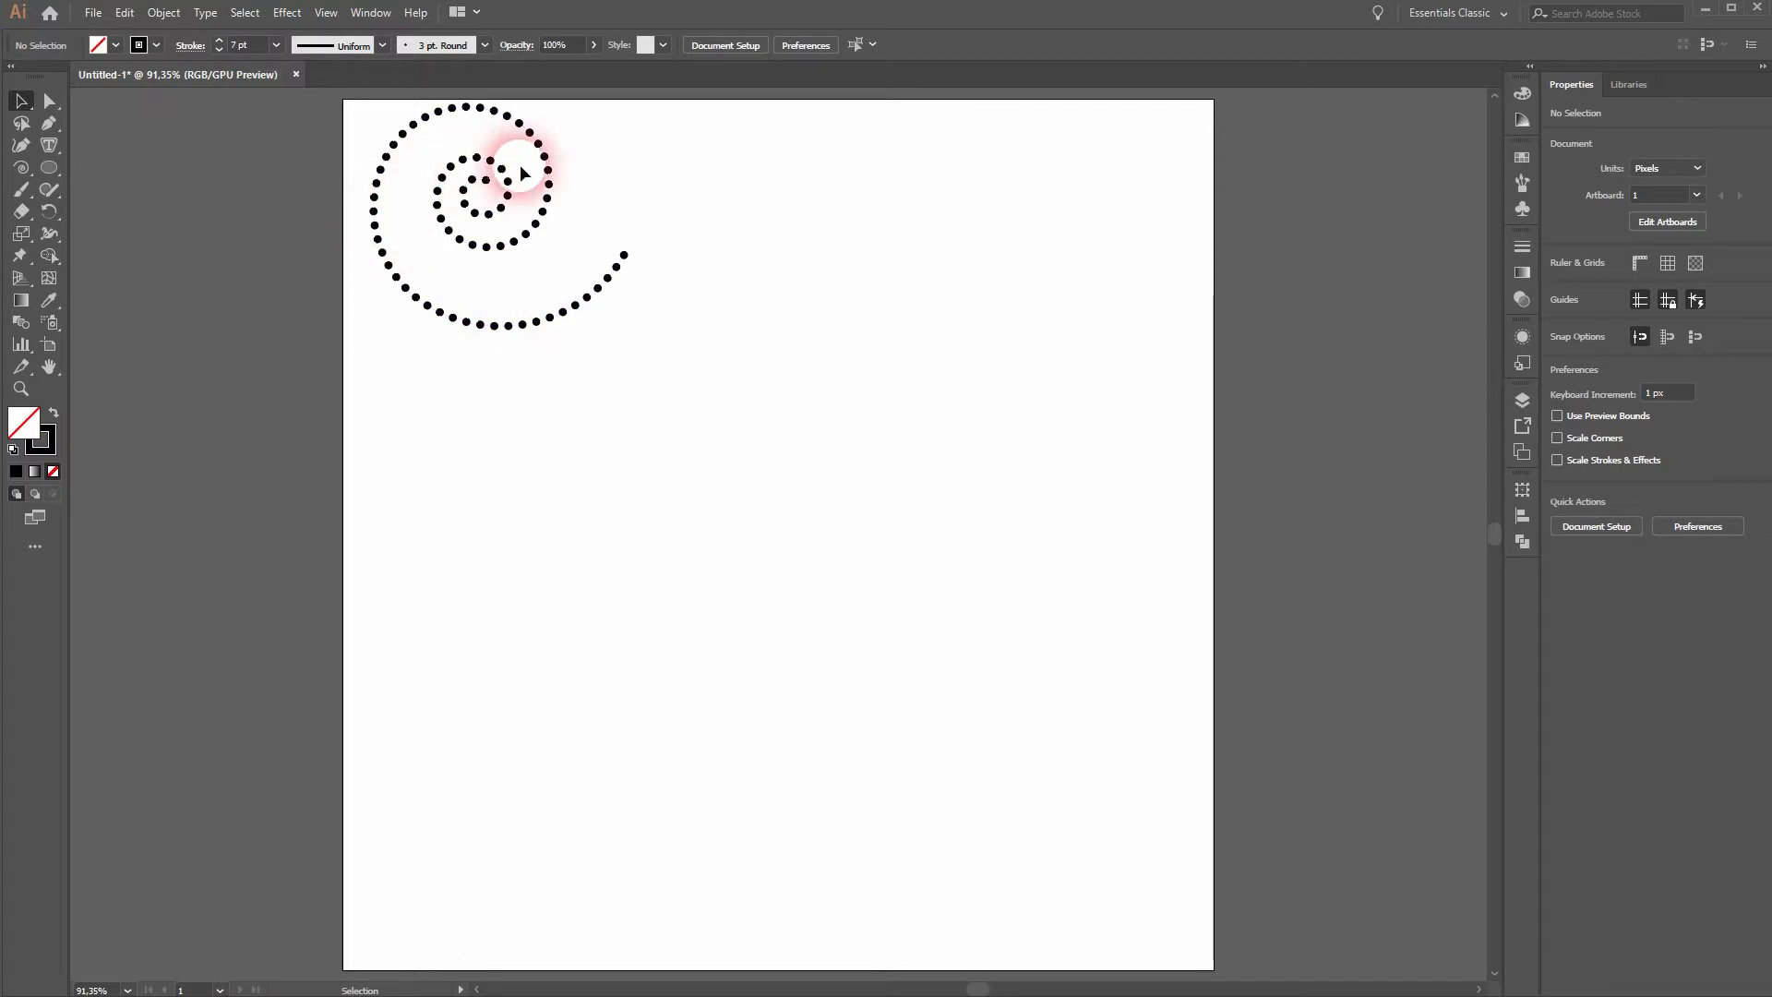
- Draw a second spiral about 354 by 296 px and move it near the artboard's centre
{"action": "left_click_drag", "start_coordinate": [25, 169], "coordinate": [119, 212]}
{"action": "left_click_drag", "start_coordinate": [707, 476], "coordinate": [929, 552]}
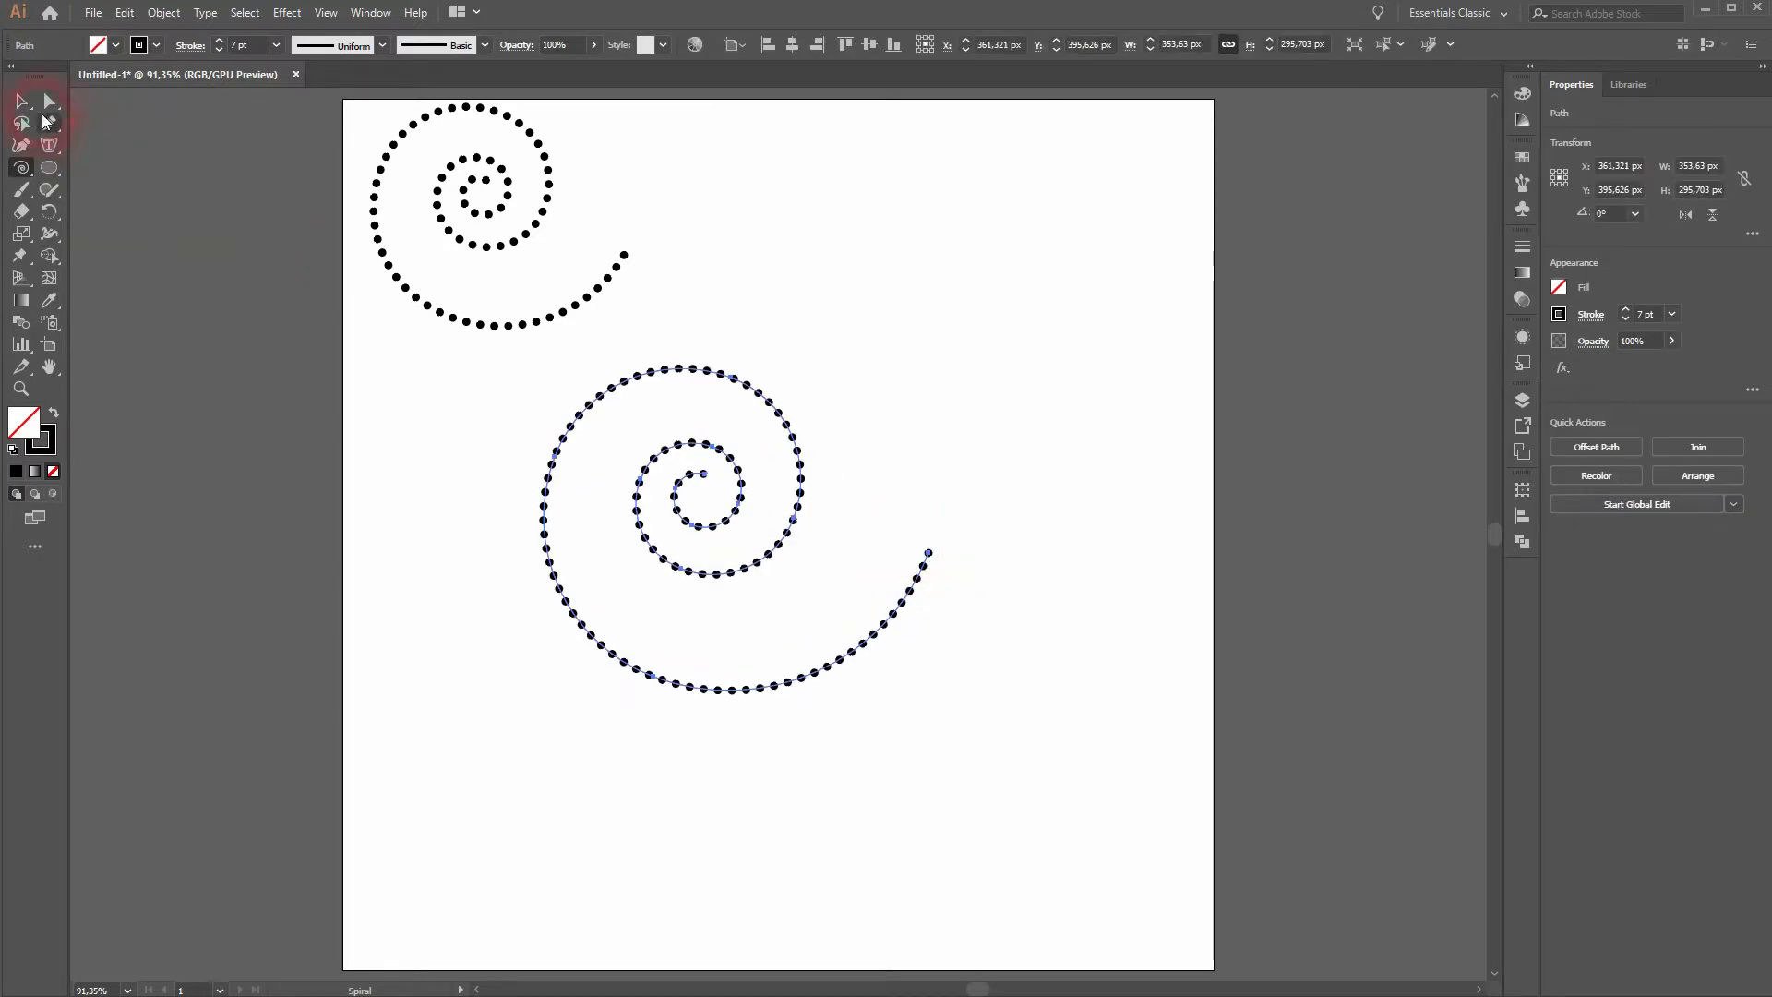
{"action": "left_click", "coordinate": [23, 107]}
{"action": "left_click_drag", "start_coordinate": [801, 518], "coordinate": [851, 557]}
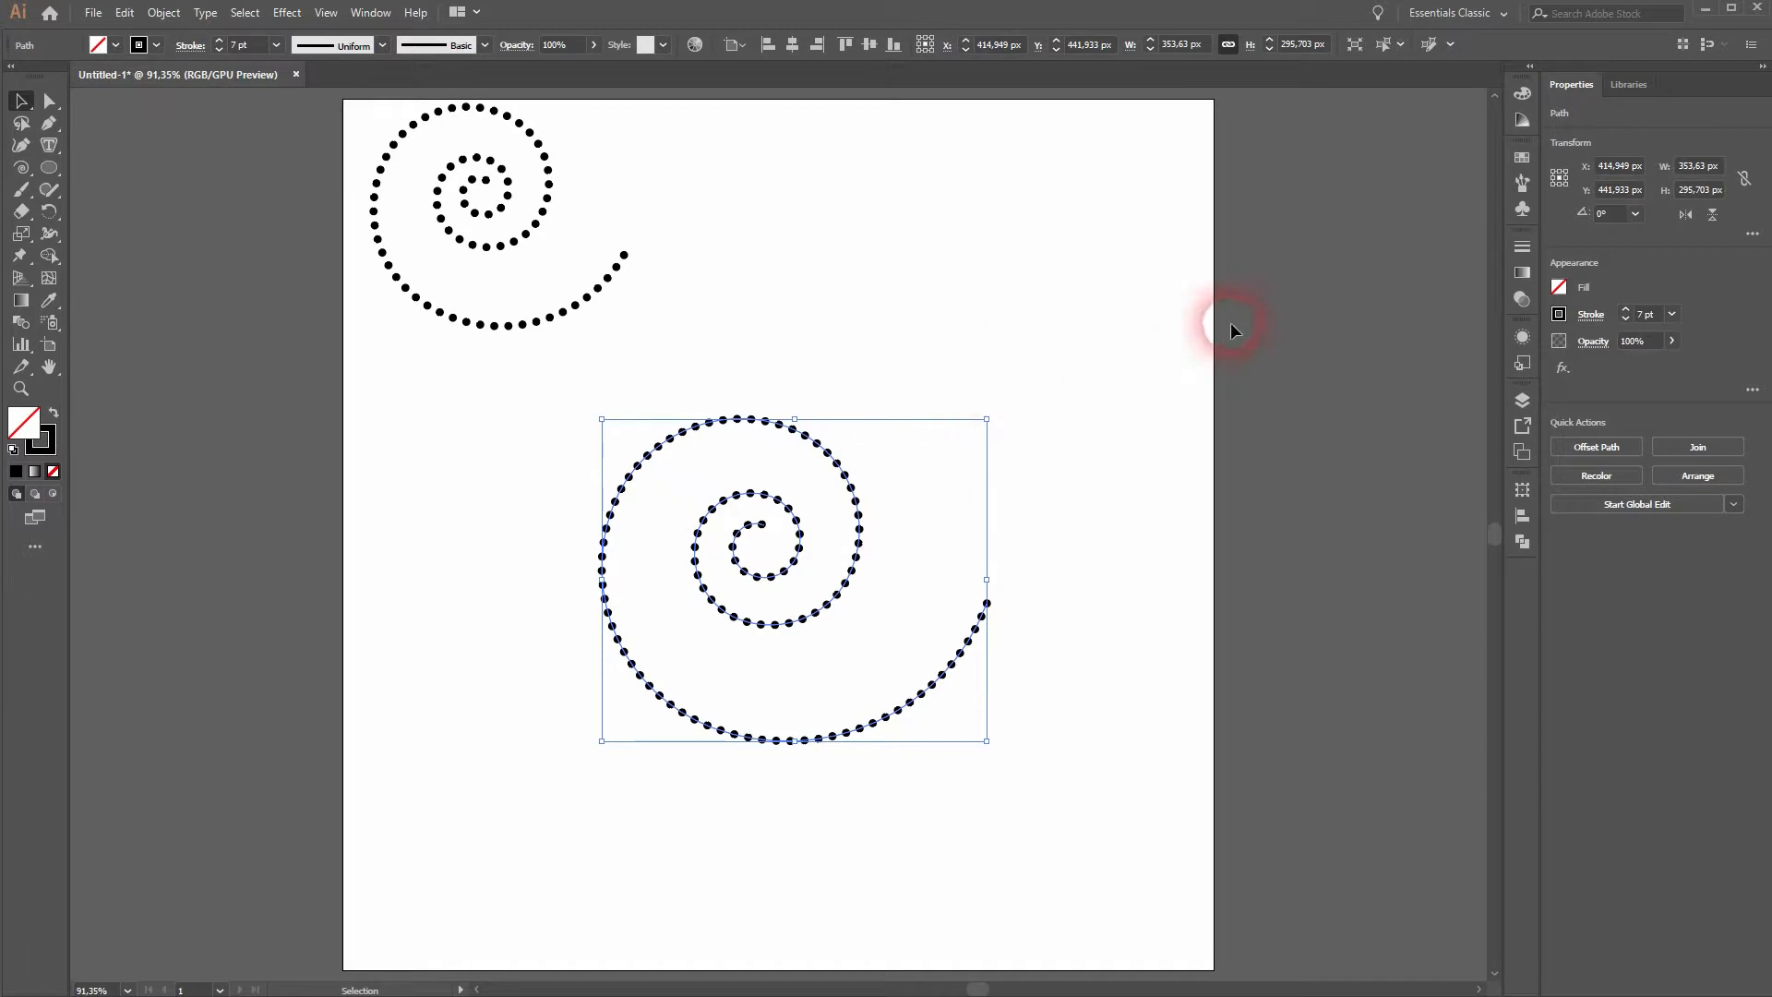
- Set the second spiral's stroke weight to 1 pt and turn off its dashed line
{"action": "left_click", "coordinate": [220, 50]}
{"action": "left_click", "coordinate": [220, 51]}
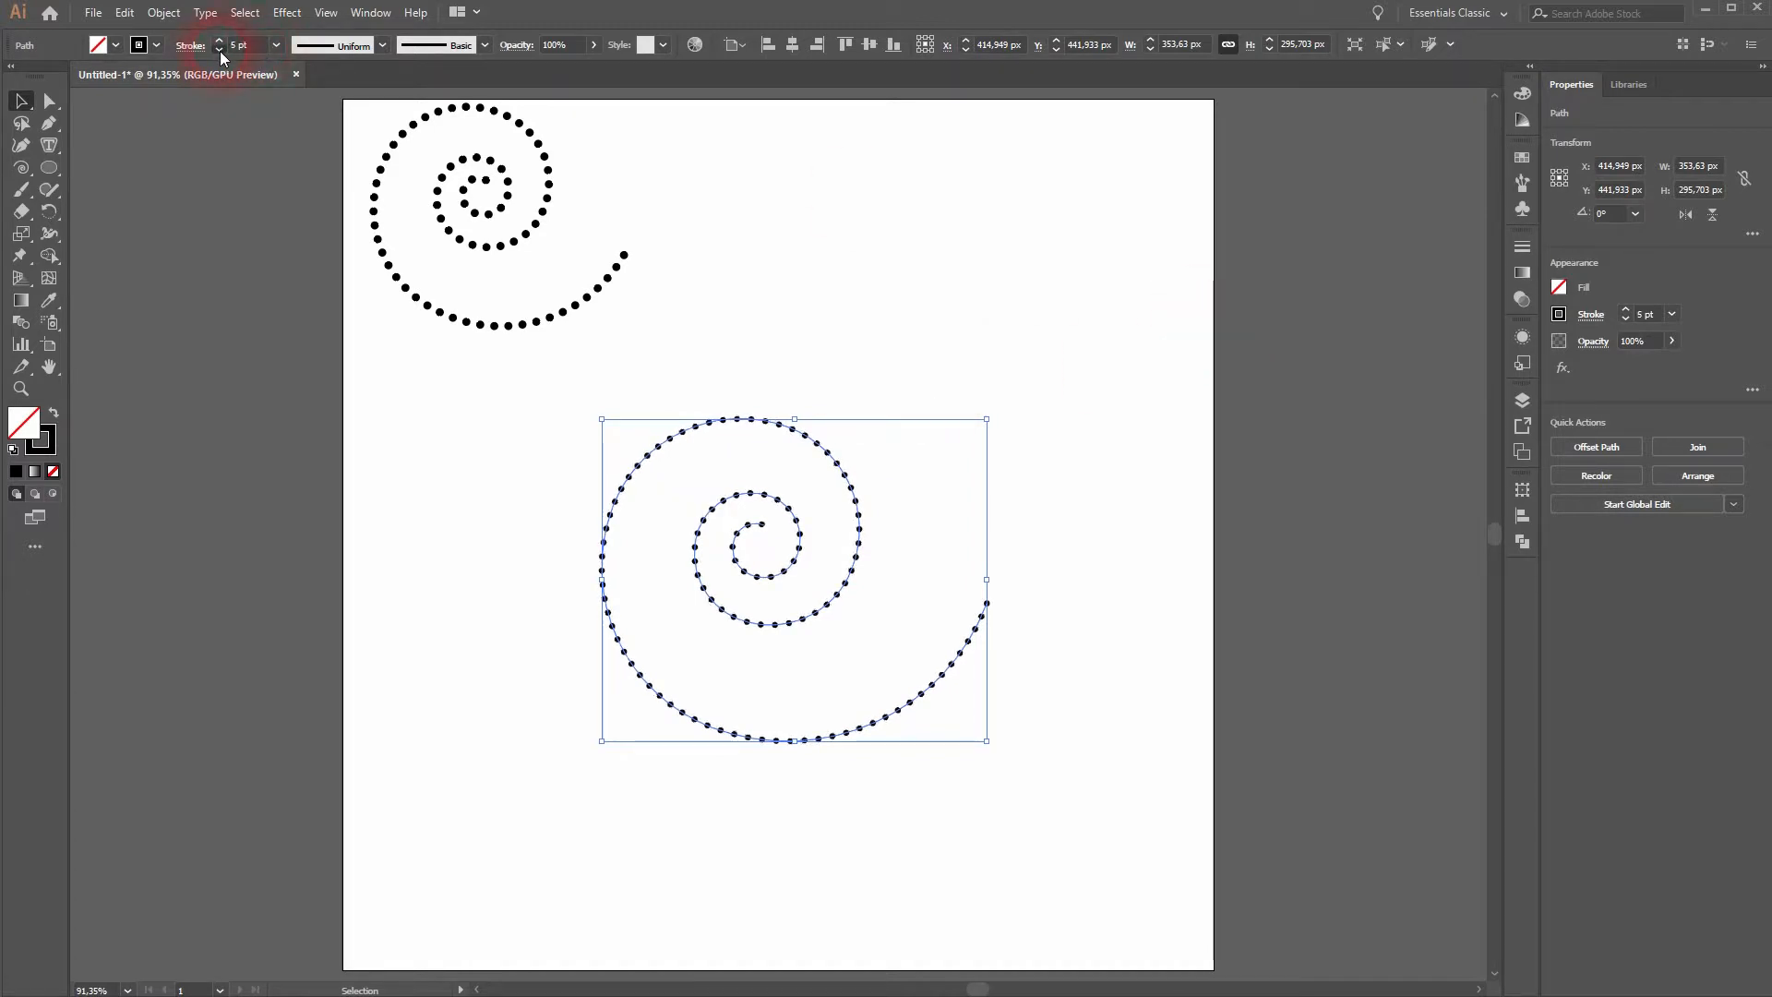
{"action": "left_click", "coordinate": [1522, 247]}
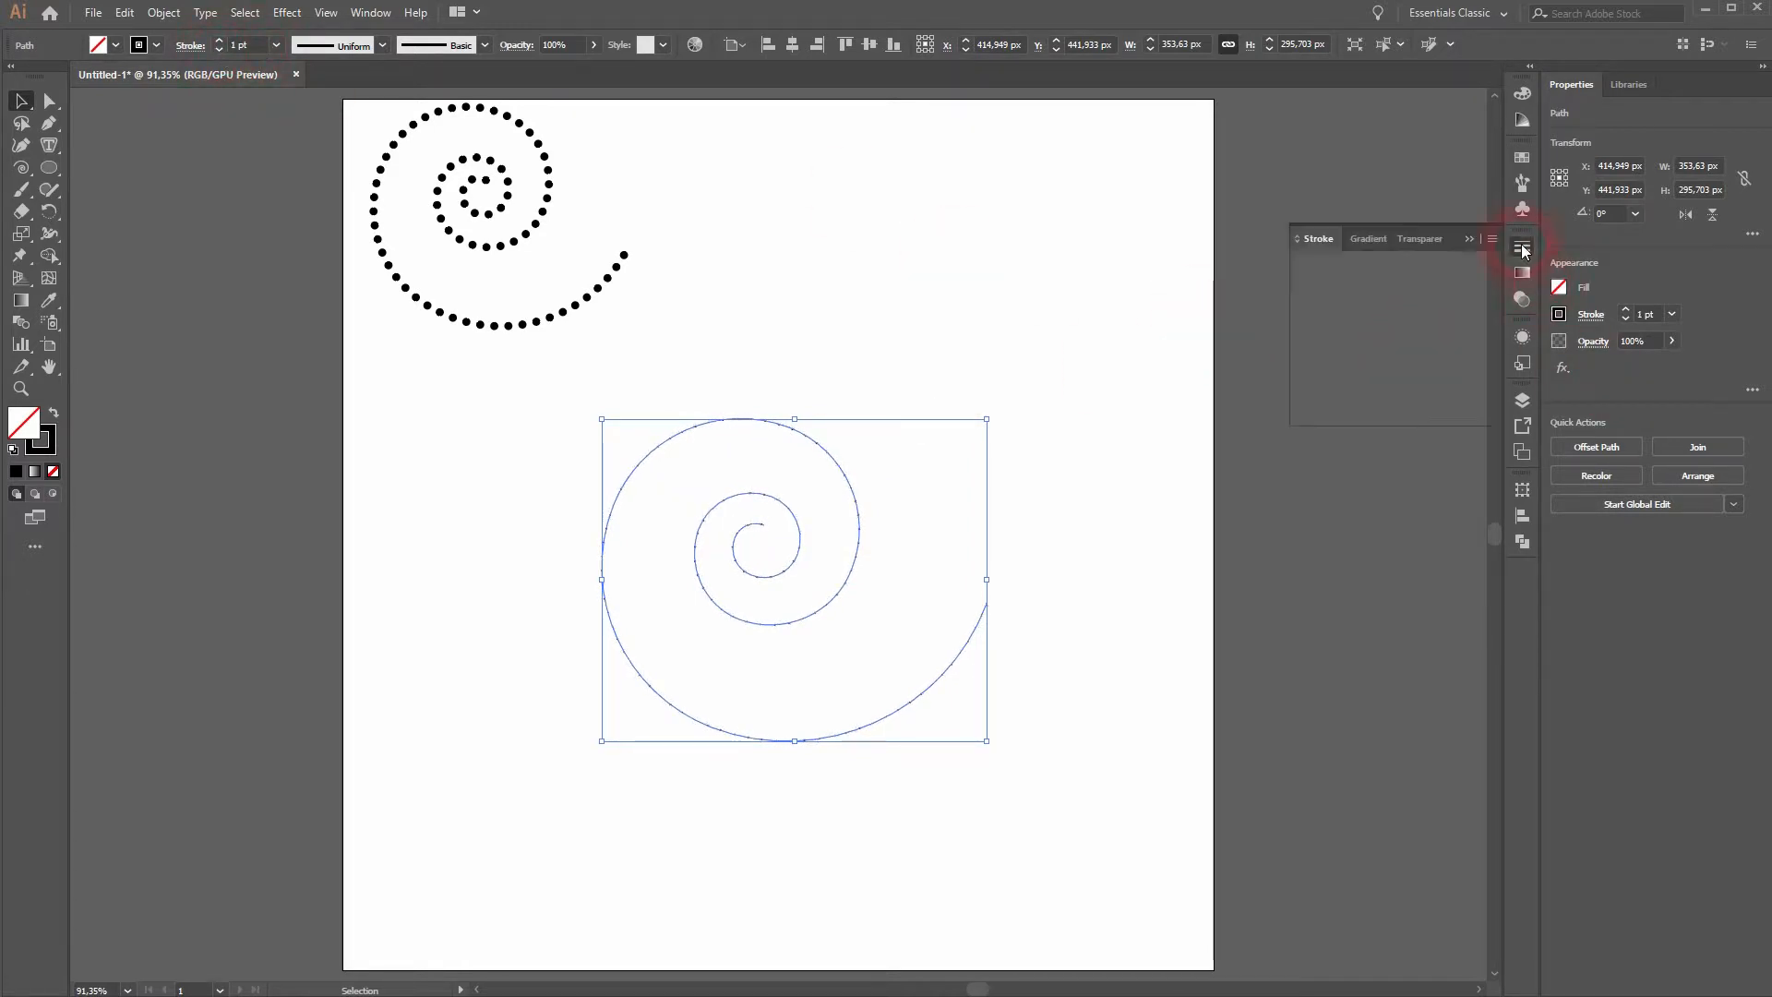
{"action": "left_click", "coordinate": [1301, 371]}
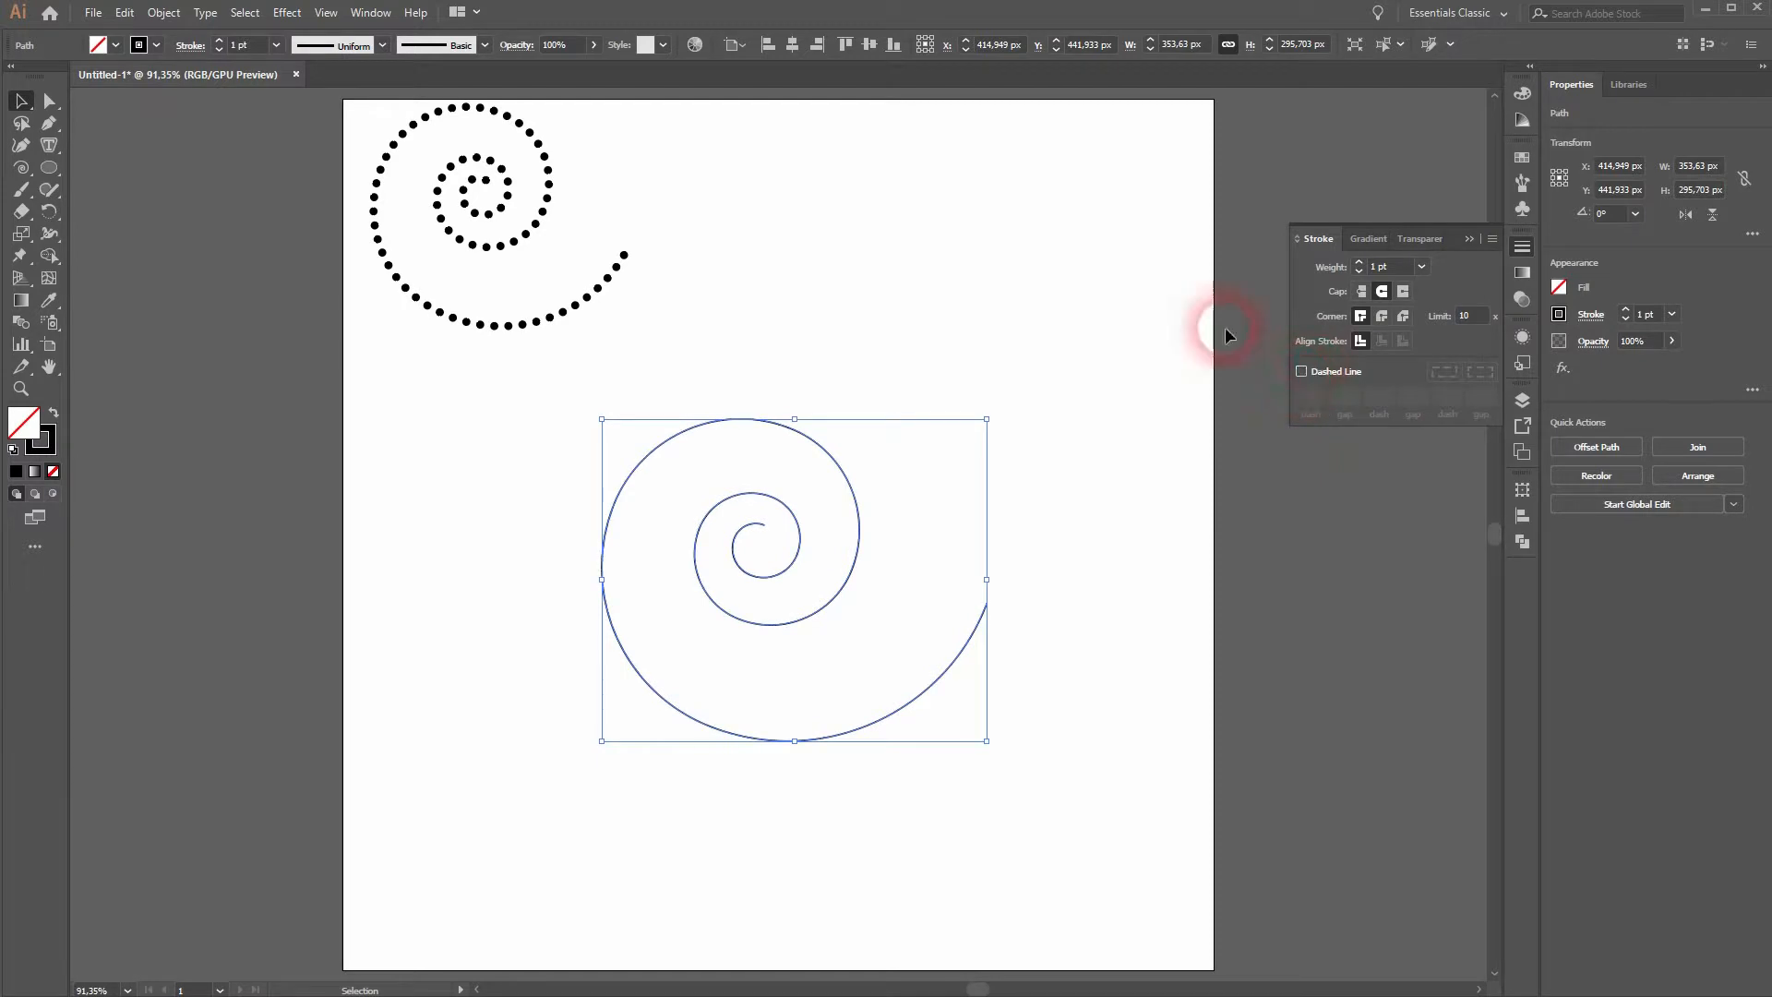
{"action": "left_click", "coordinate": [1470, 241]}
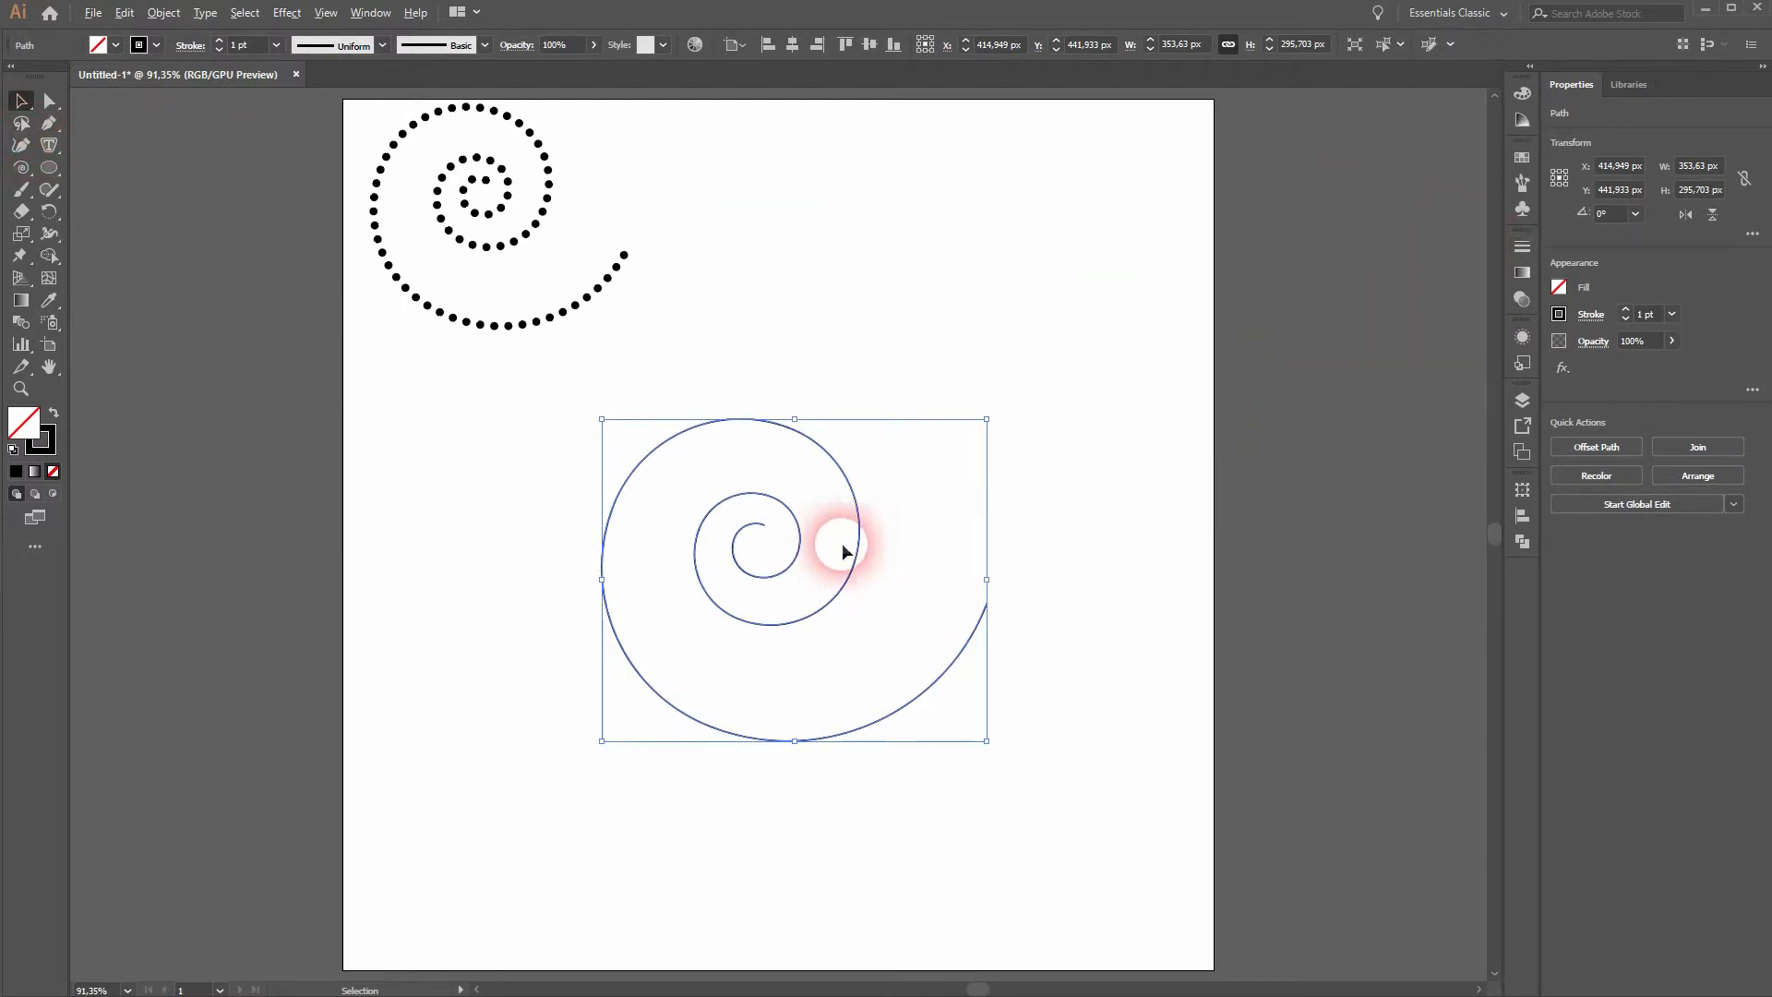
- Draw a circle about 13 px wide beside the second spiral's inner end, filled black with no stroke
{"action": "scroll", "coordinate": [807, 540], "scroll_direction": "up", "scroll_amount": 4}
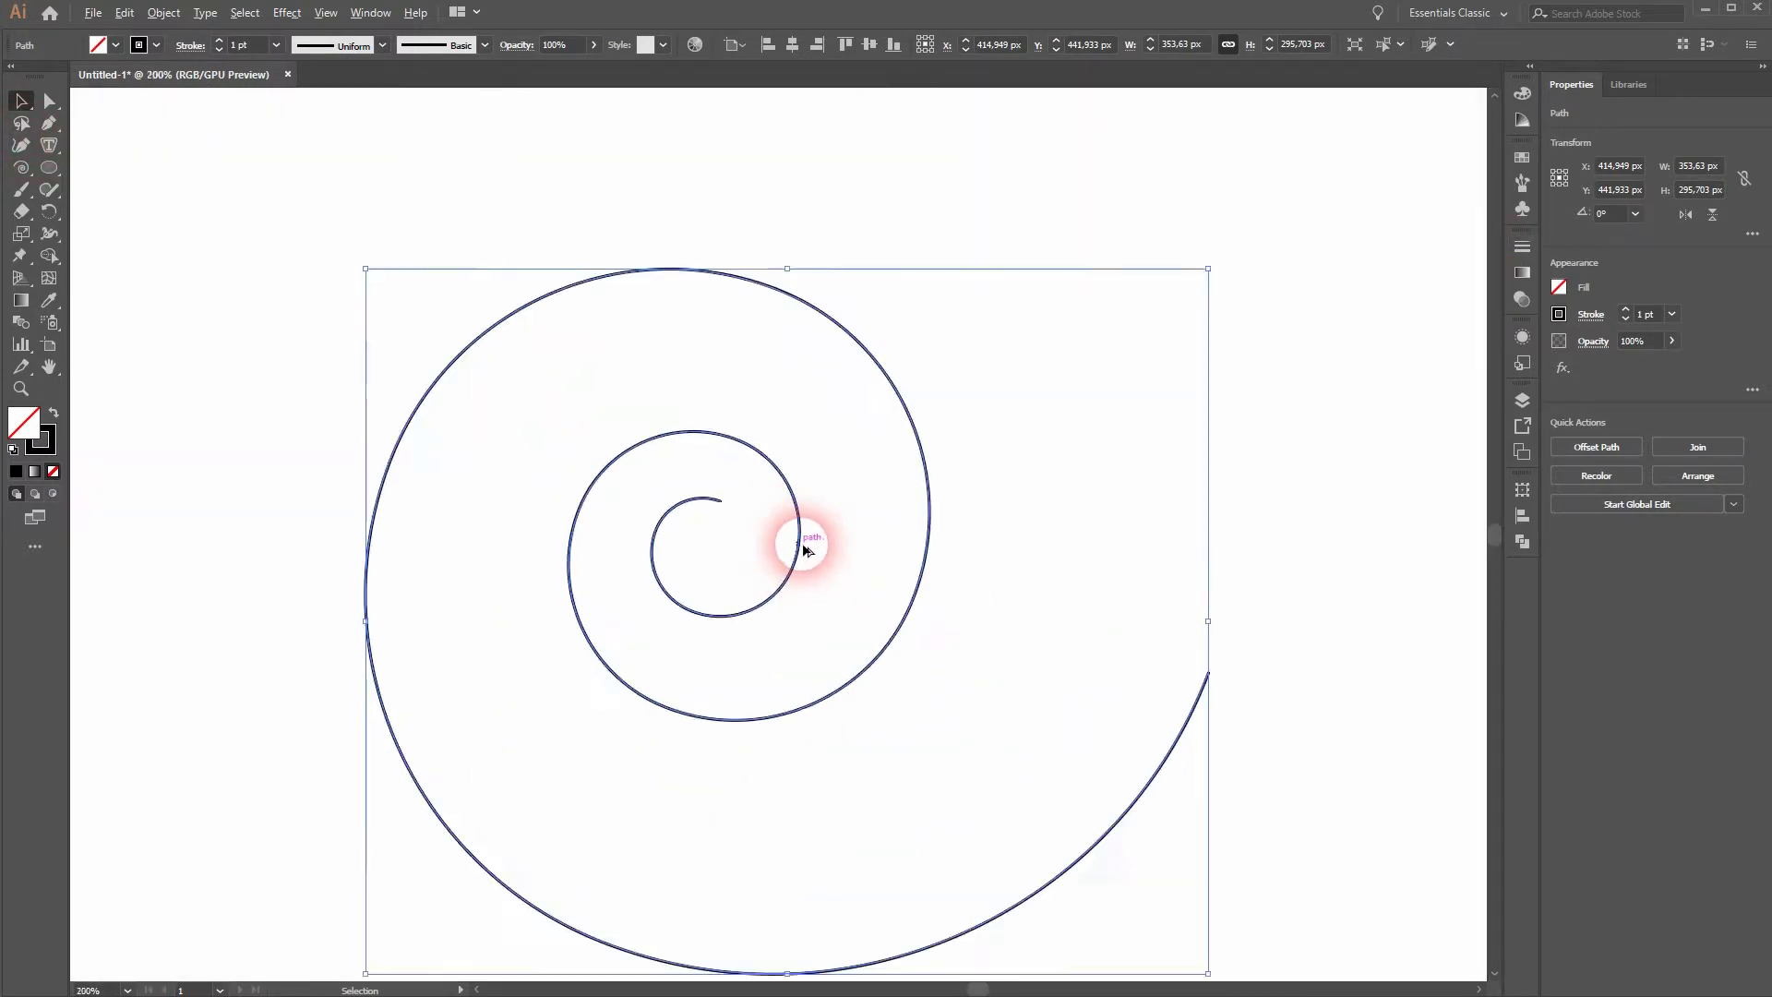
{"action": "left_click", "coordinate": [908, 113]}
{"action": "left_click_drag", "start_coordinate": [44, 161], "coordinate": [131, 219]}
{"action": "left_click_drag", "start_coordinate": [681, 466], "coordinate": [731, 513]}
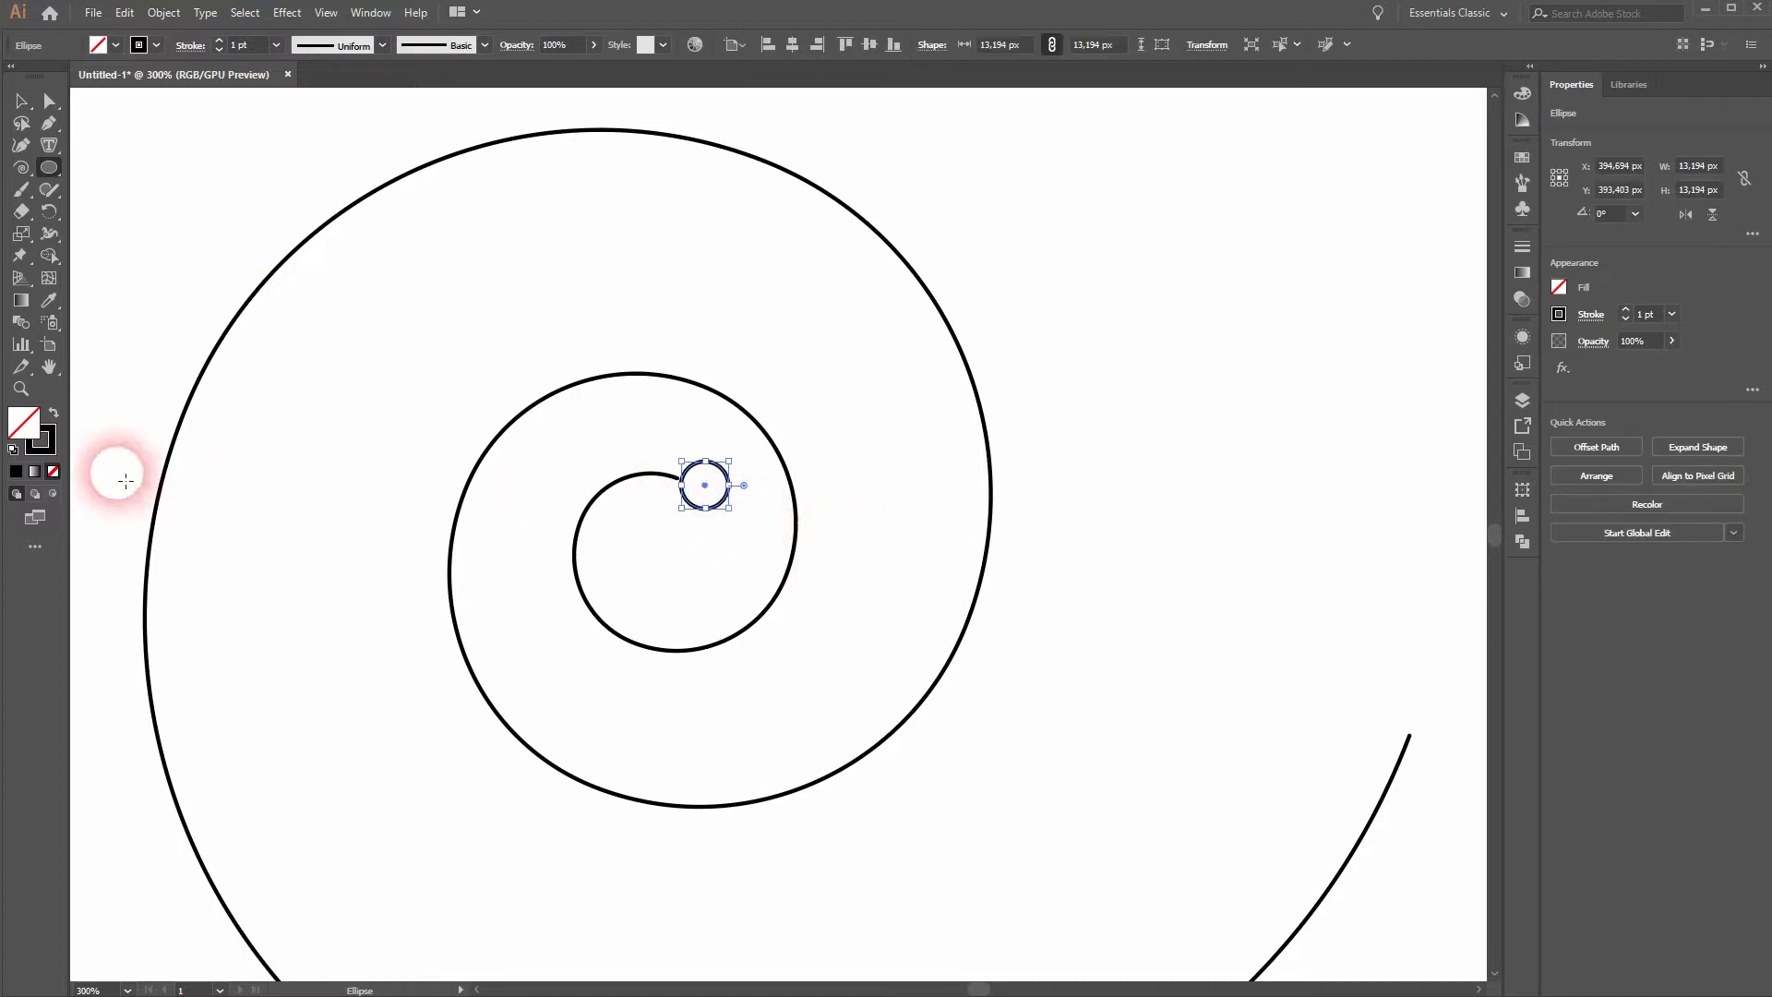
{"action": "left_click", "coordinate": [53, 412]}
- Centre the small circle on the second spiral's inner endpoint, using Outline view for accuracy
{"action": "left_click", "coordinate": [23, 109]}
{"action": "left_click_drag", "start_coordinate": [705, 486], "coordinate": [731, 572]}
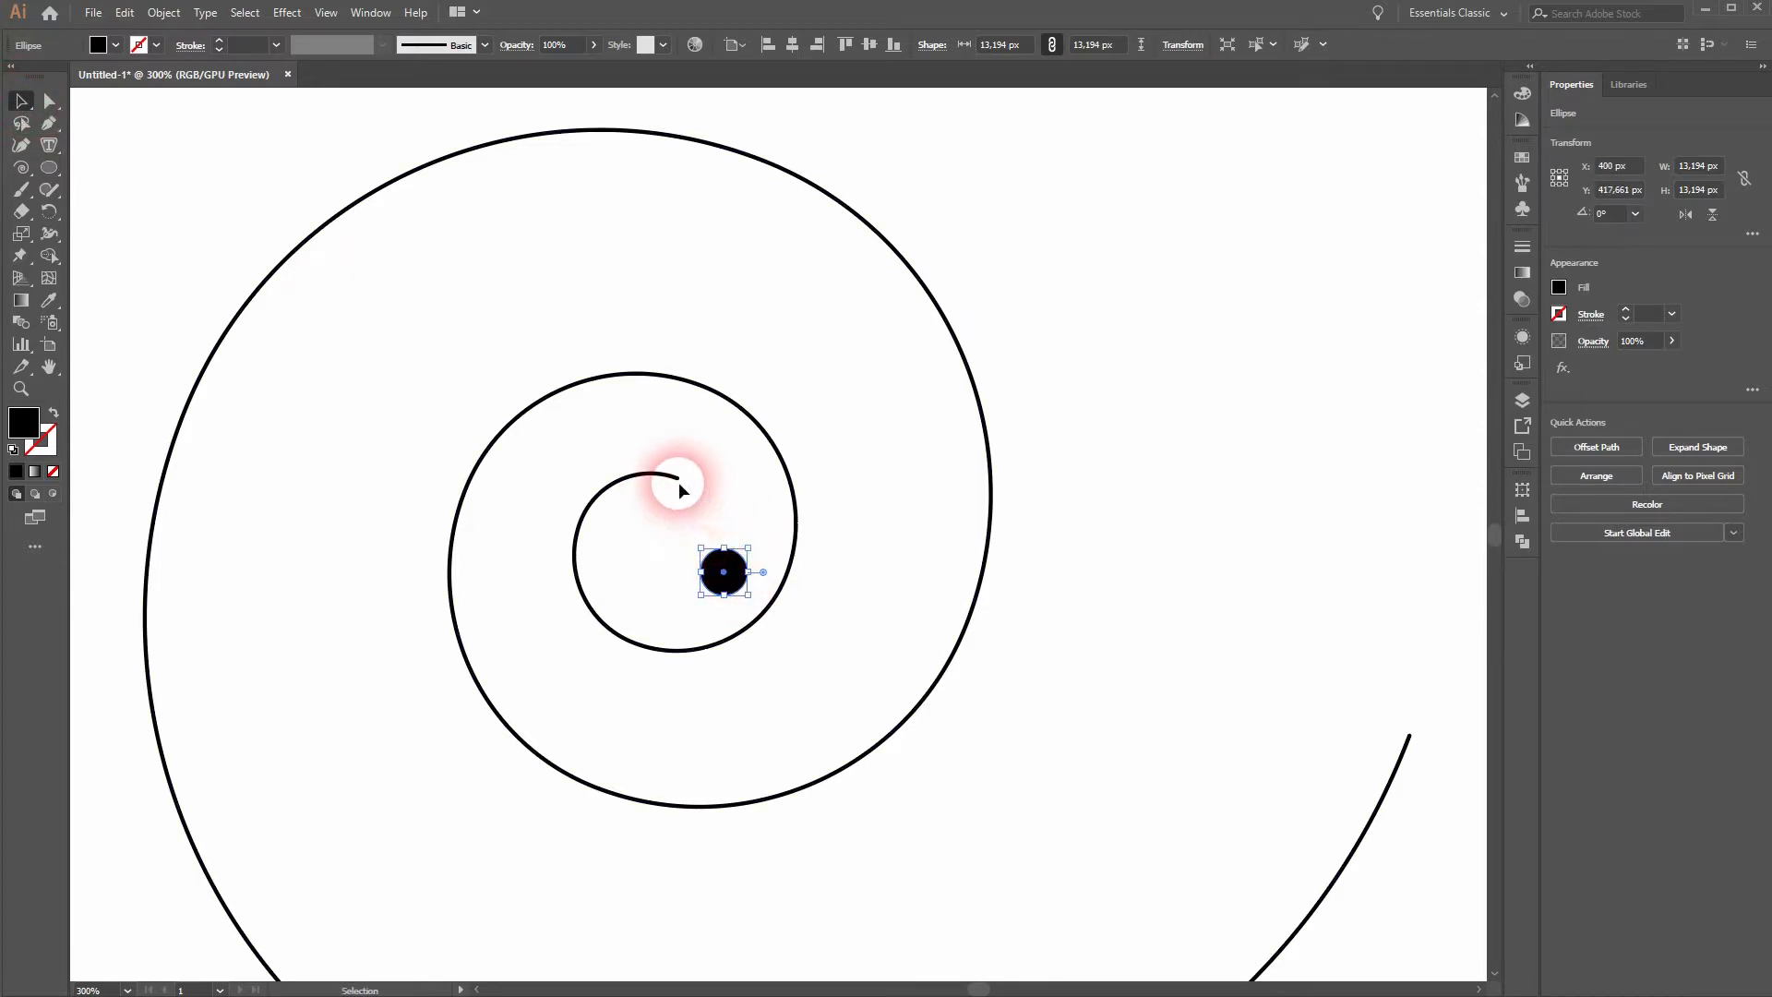
{"action": "key", "text": "ctrl+y"}
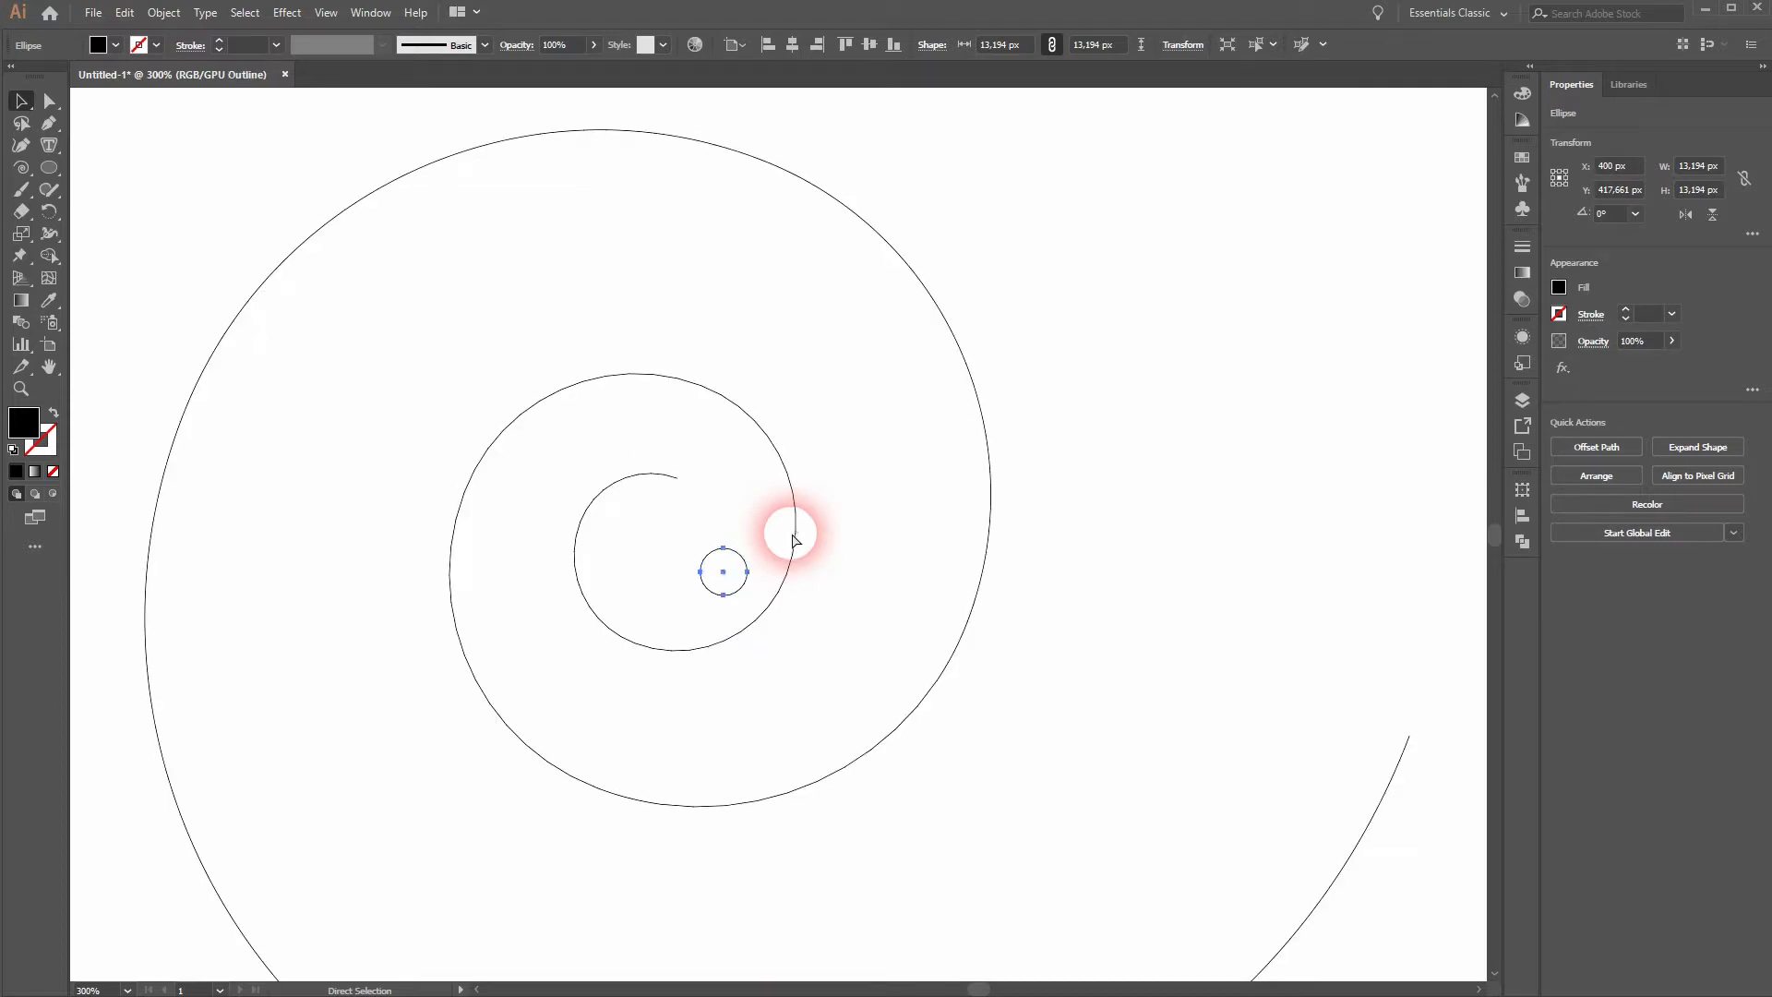
{"action": "left_click_drag", "start_coordinate": [723, 568], "coordinate": [681, 485]}
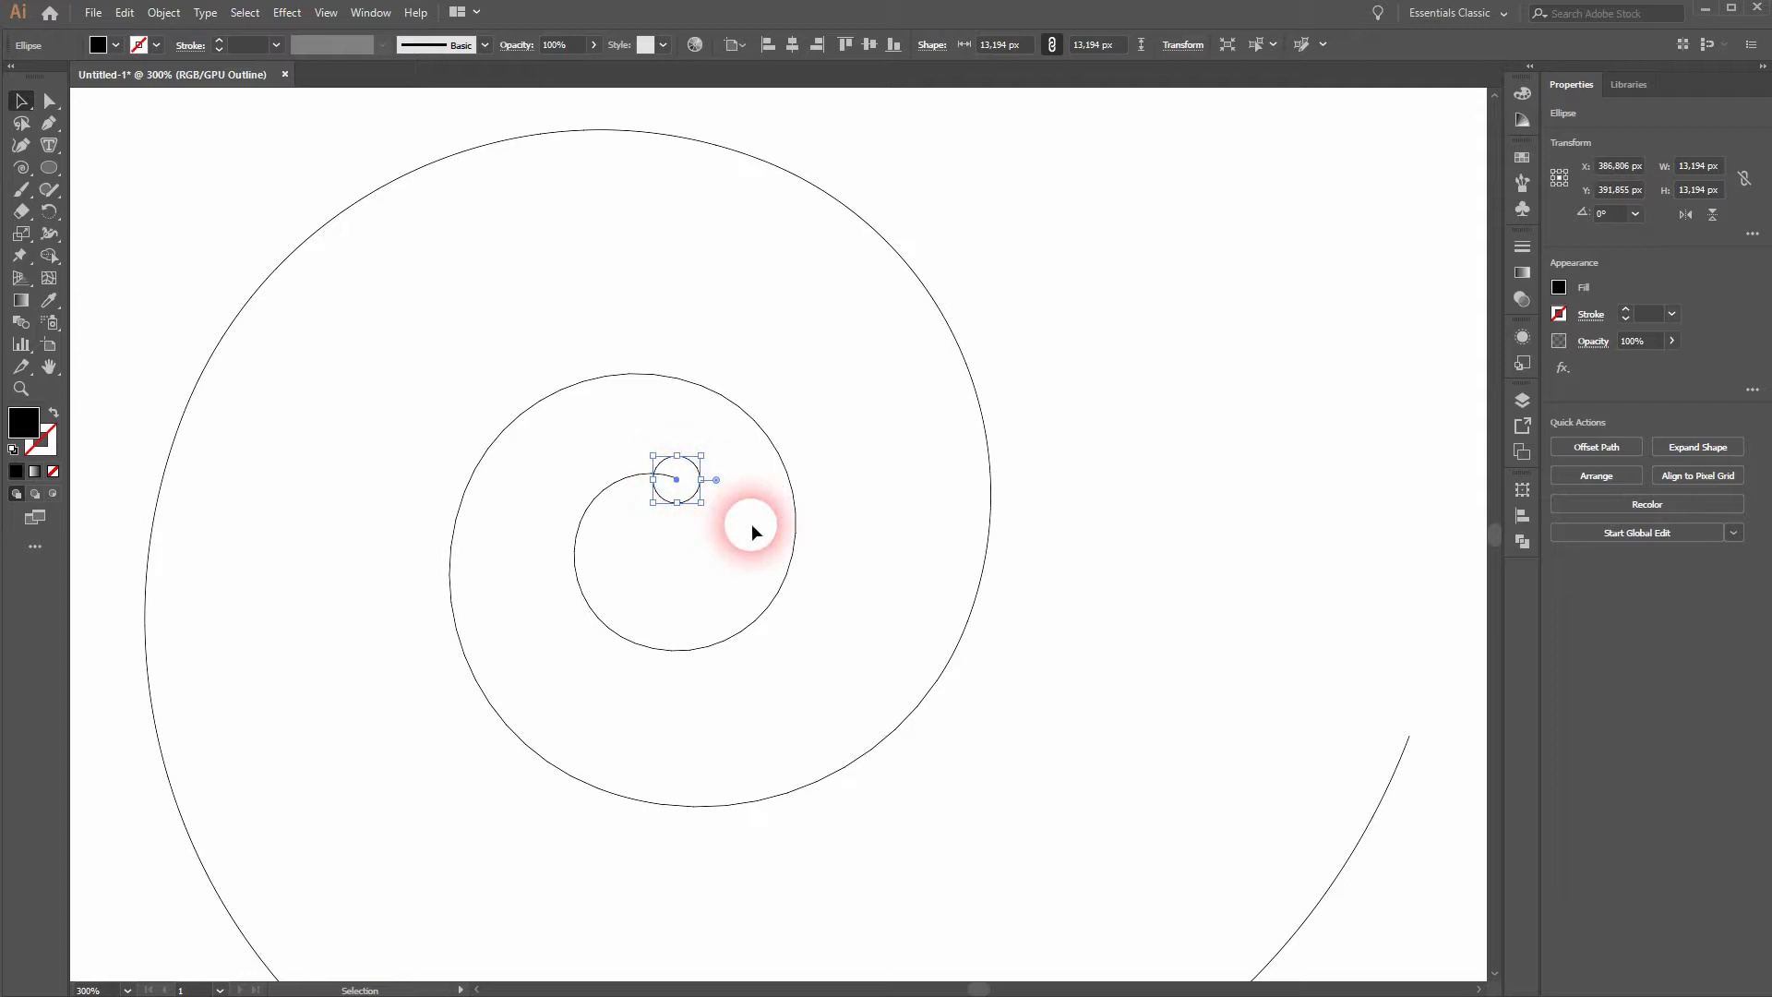
- Check the circle's placement in normal preview and return to Outline view
{"action": "key", "text": "ctrl+y"}
{"action": "left_click", "coordinate": [326, 12]}
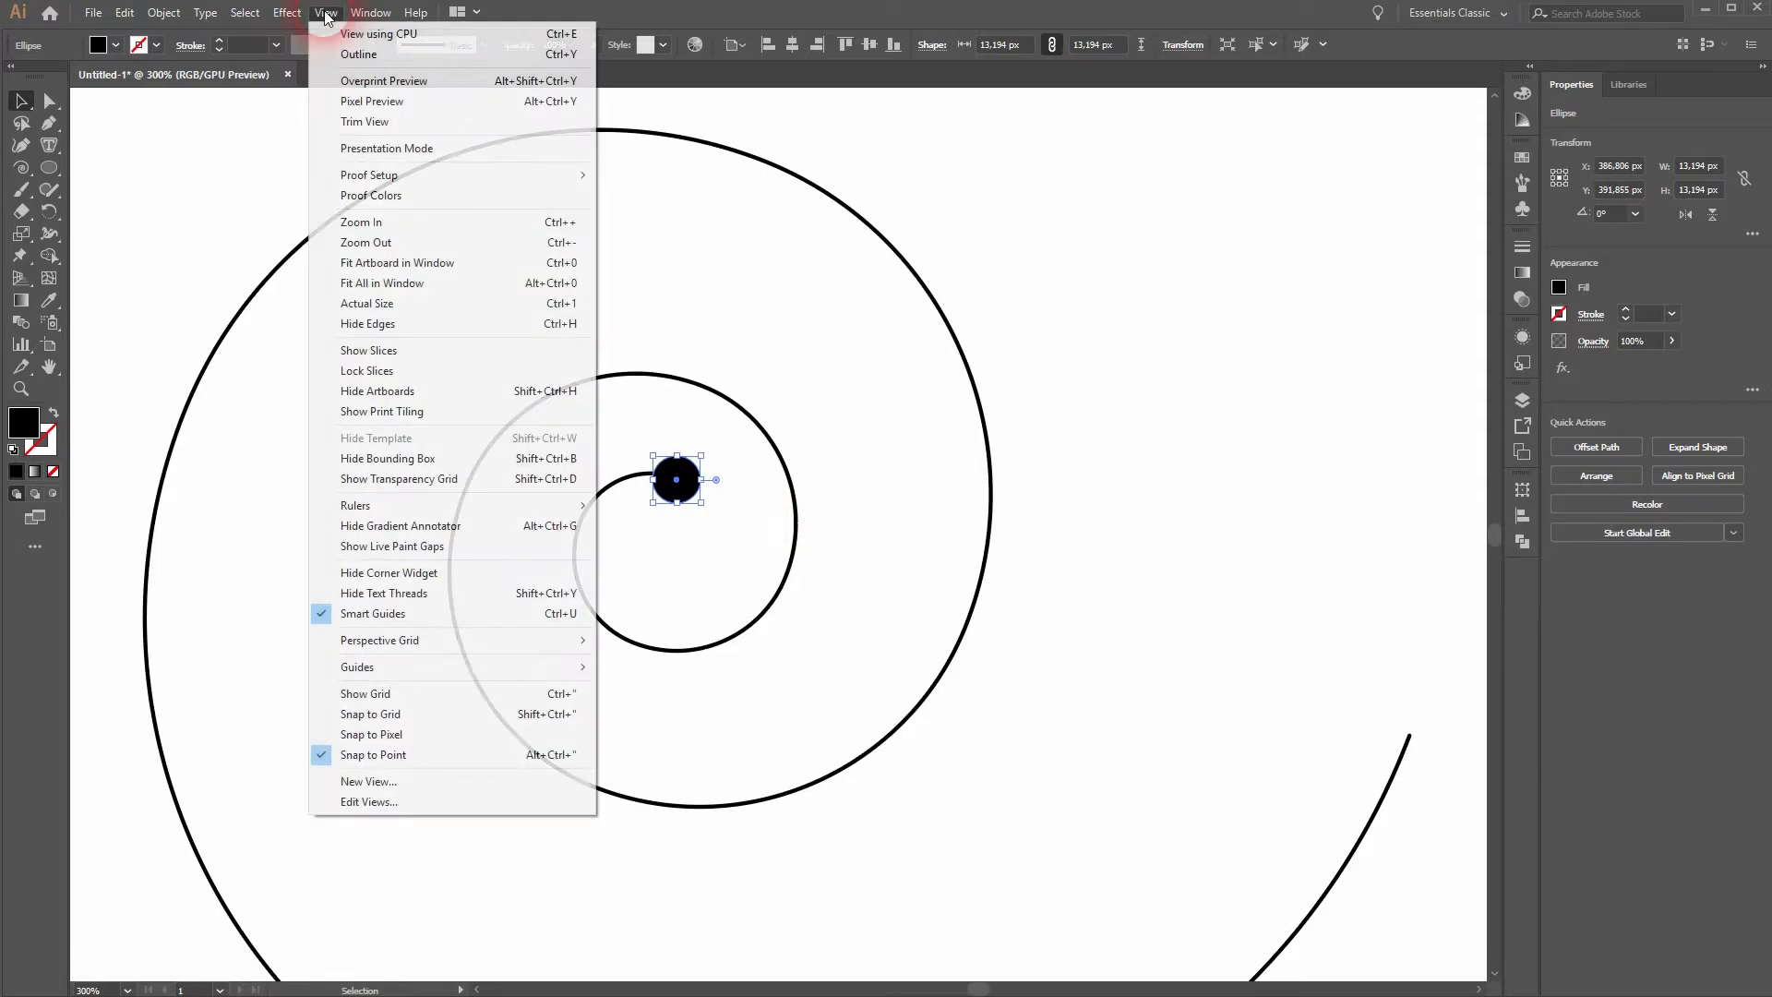
{"action": "left_click", "coordinate": [401, 52]}
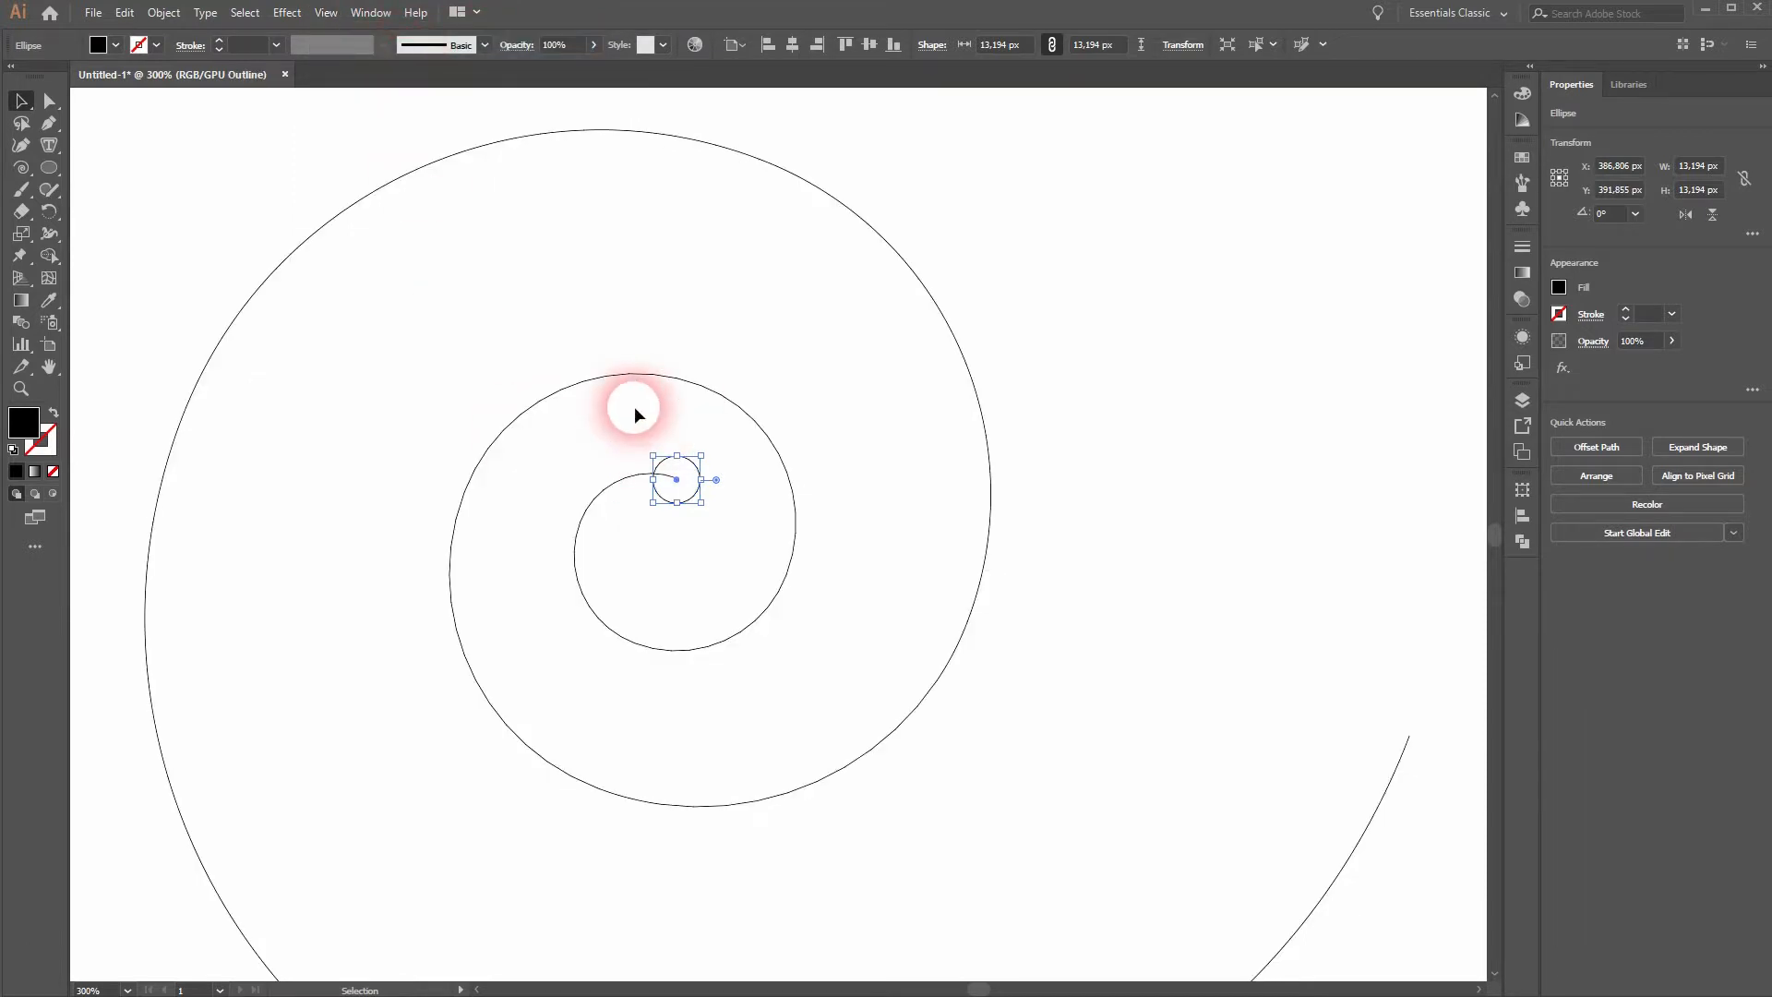
- Duplicate the small black circle and centre the copy on the spiral's outer endpoint, using Outline view for accuracy
{"action": "key", "text": "ctrl+y"}
{"action": "left_click_drag", "start_coordinate": [956, 704], "coordinate": [704, 467]}
{"action": "left_click_drag", "start_coordinate": [423, 242], "coordinate": [1244, 524]}
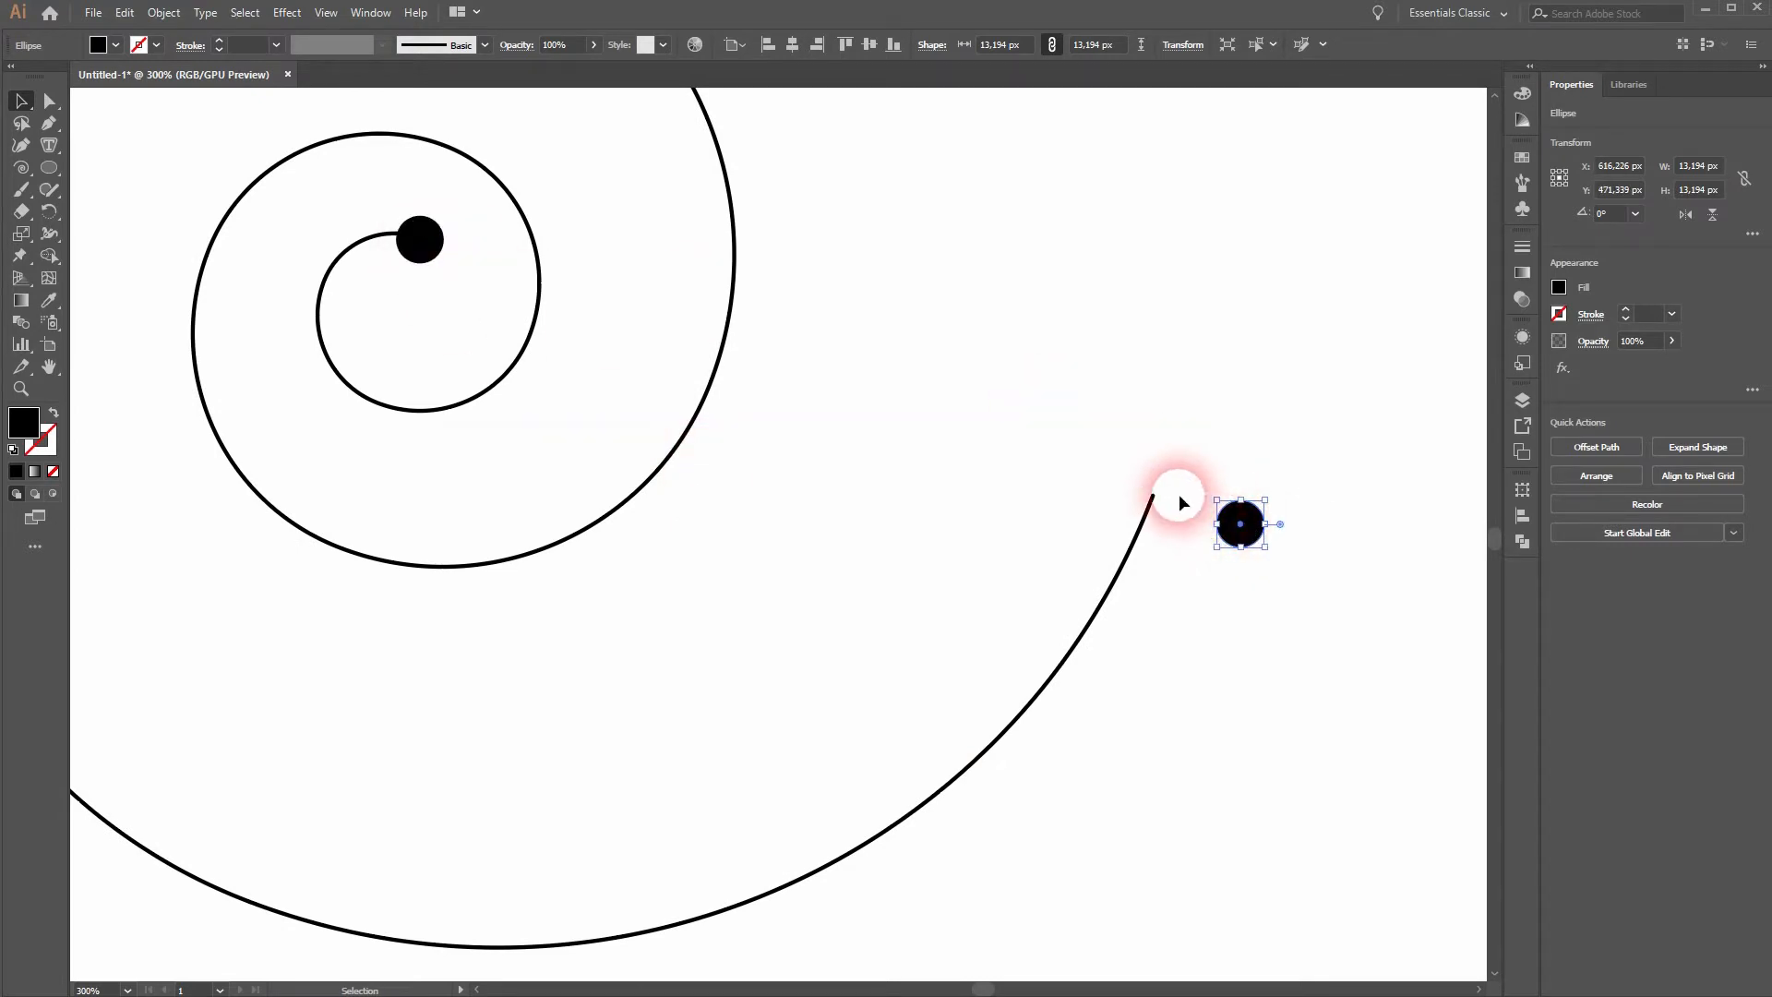
{"action": "key", "text": "ctrl+y"}
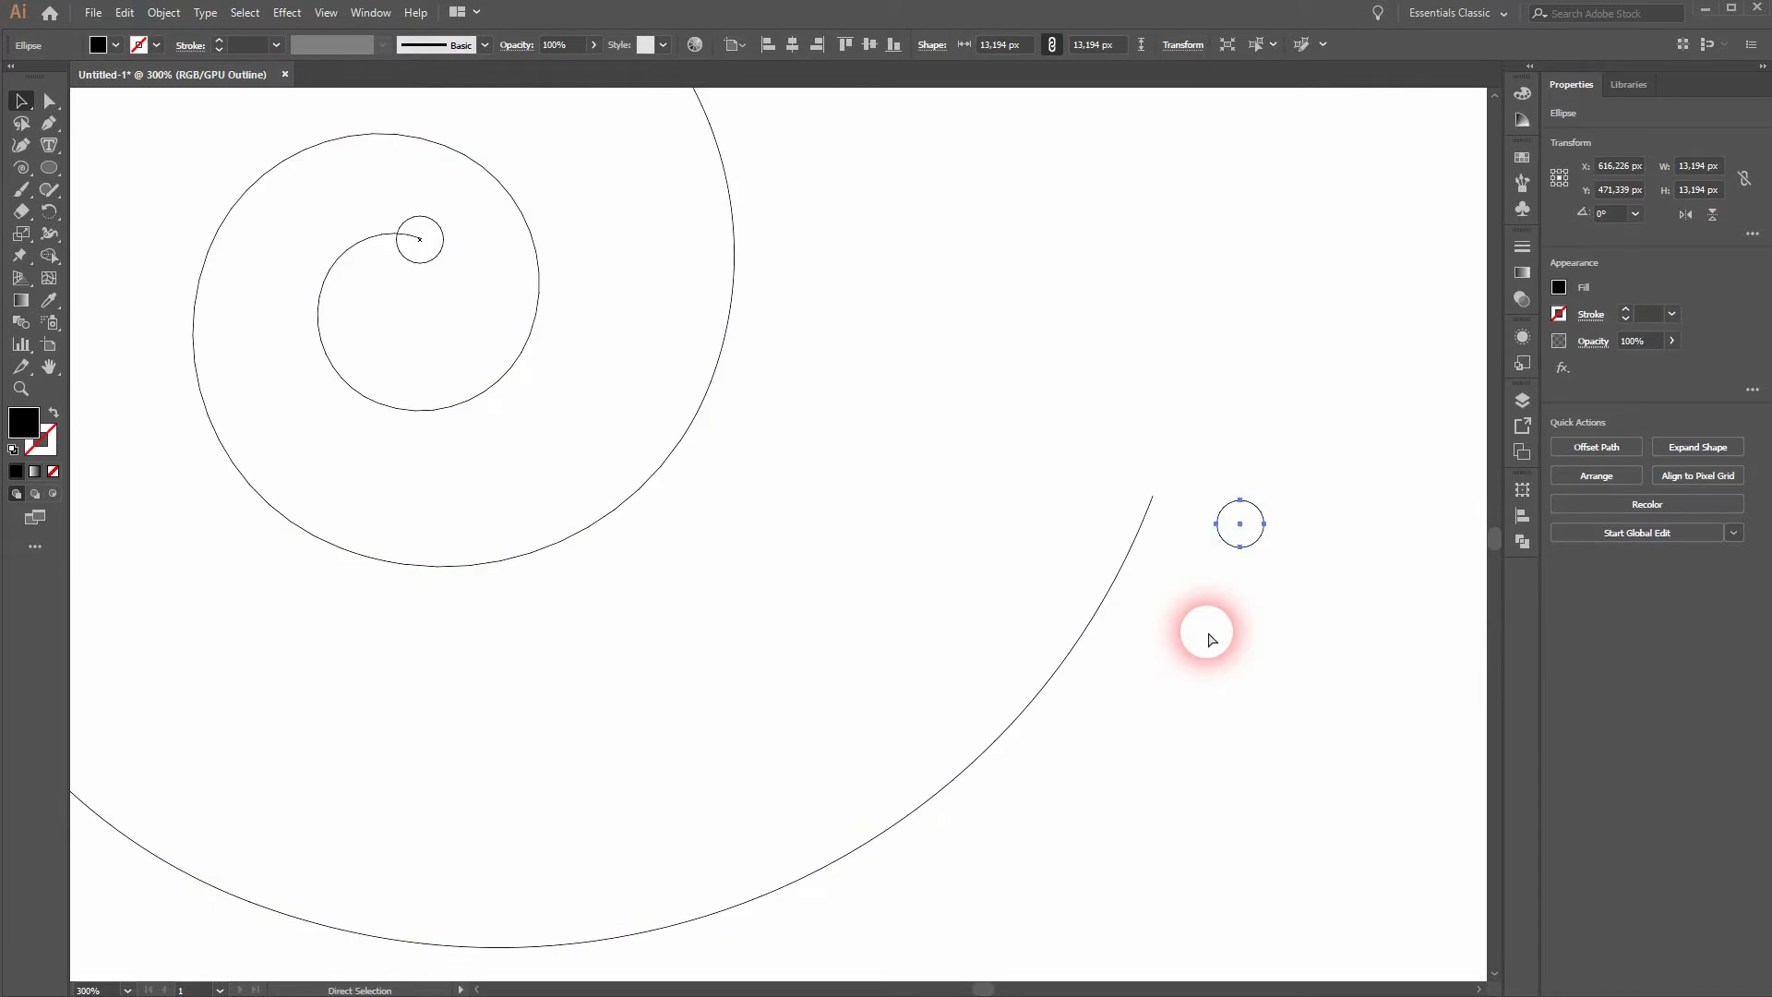
{"action": "left_click", "coordinate": [1241, 522]}
{"action": "left_click_drag", "start_coordinate": [1227, 526], "coordinate": [1153, 500]}
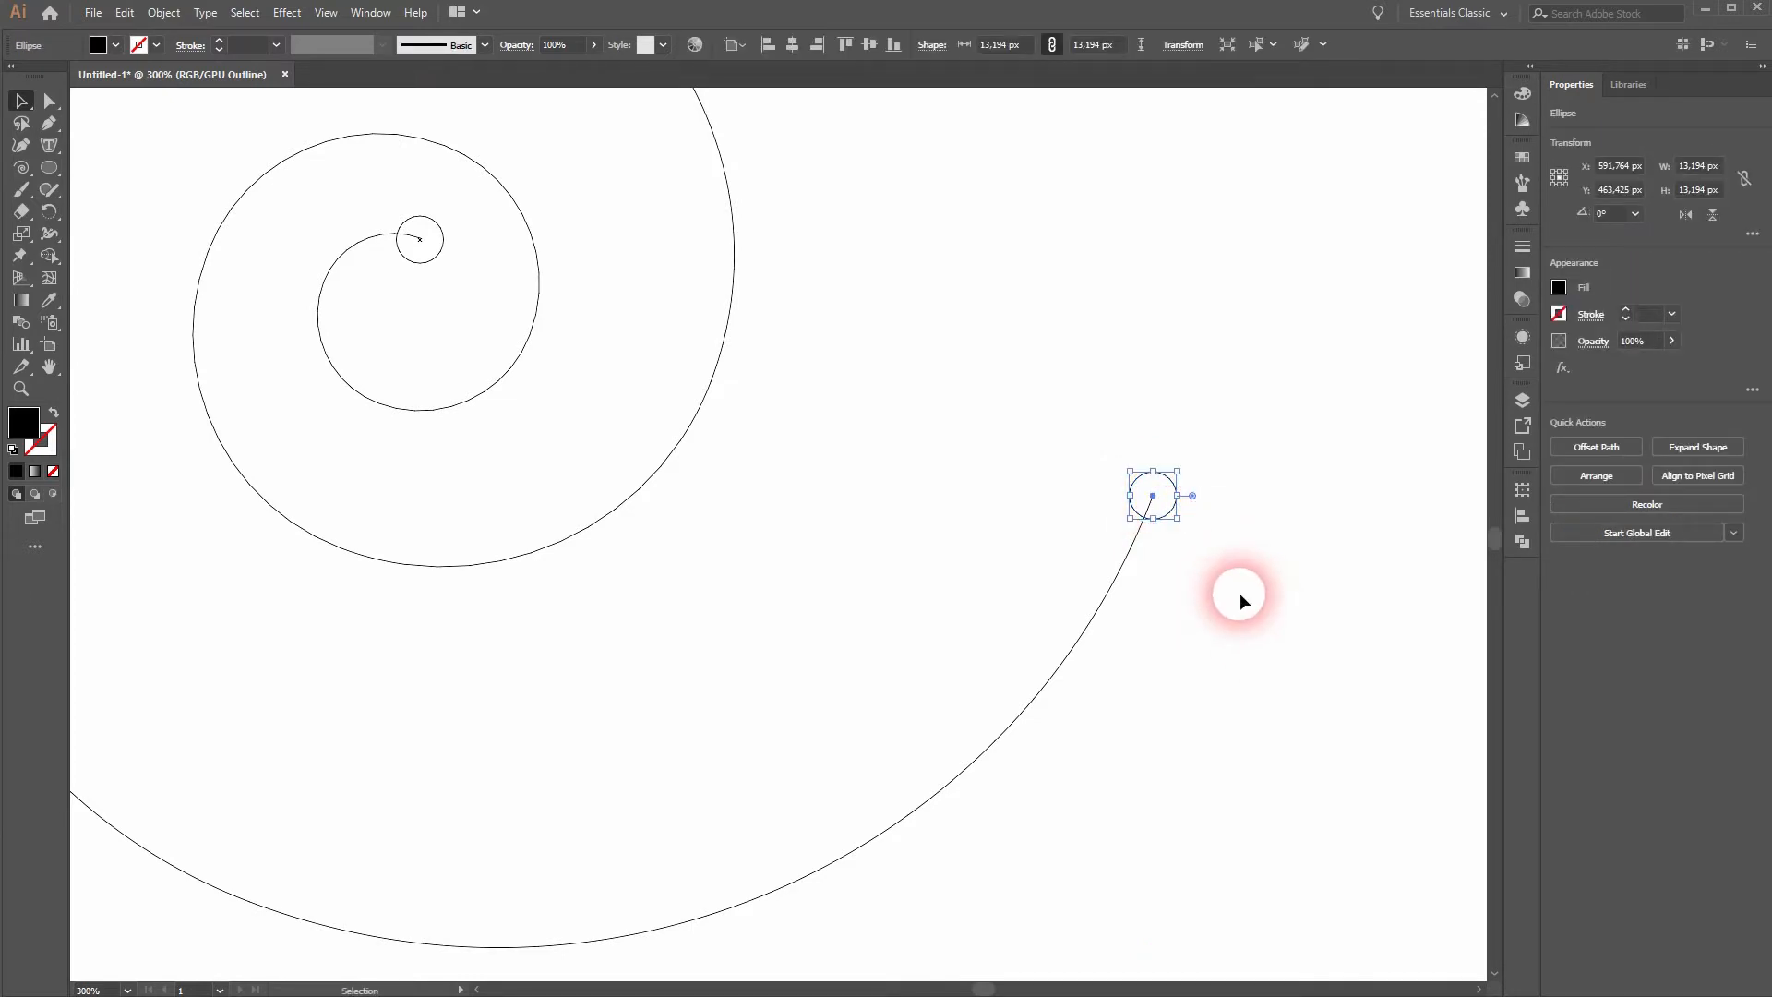
- Enlarge the outer circle around its centre to about 24 px wide and return to normal preview
{"action": "mouse_move", "coordinate": [1179, 472]}
{"action": "left_mouse_down"}
{"action": "mouse_move", "coordinate": [1245, 452]}
{"action": "mouse_move", "coordinate": [1197, 454]}
{"action": "left_mouse_up"}
{"action": "key", "text": "ctrl+y"}
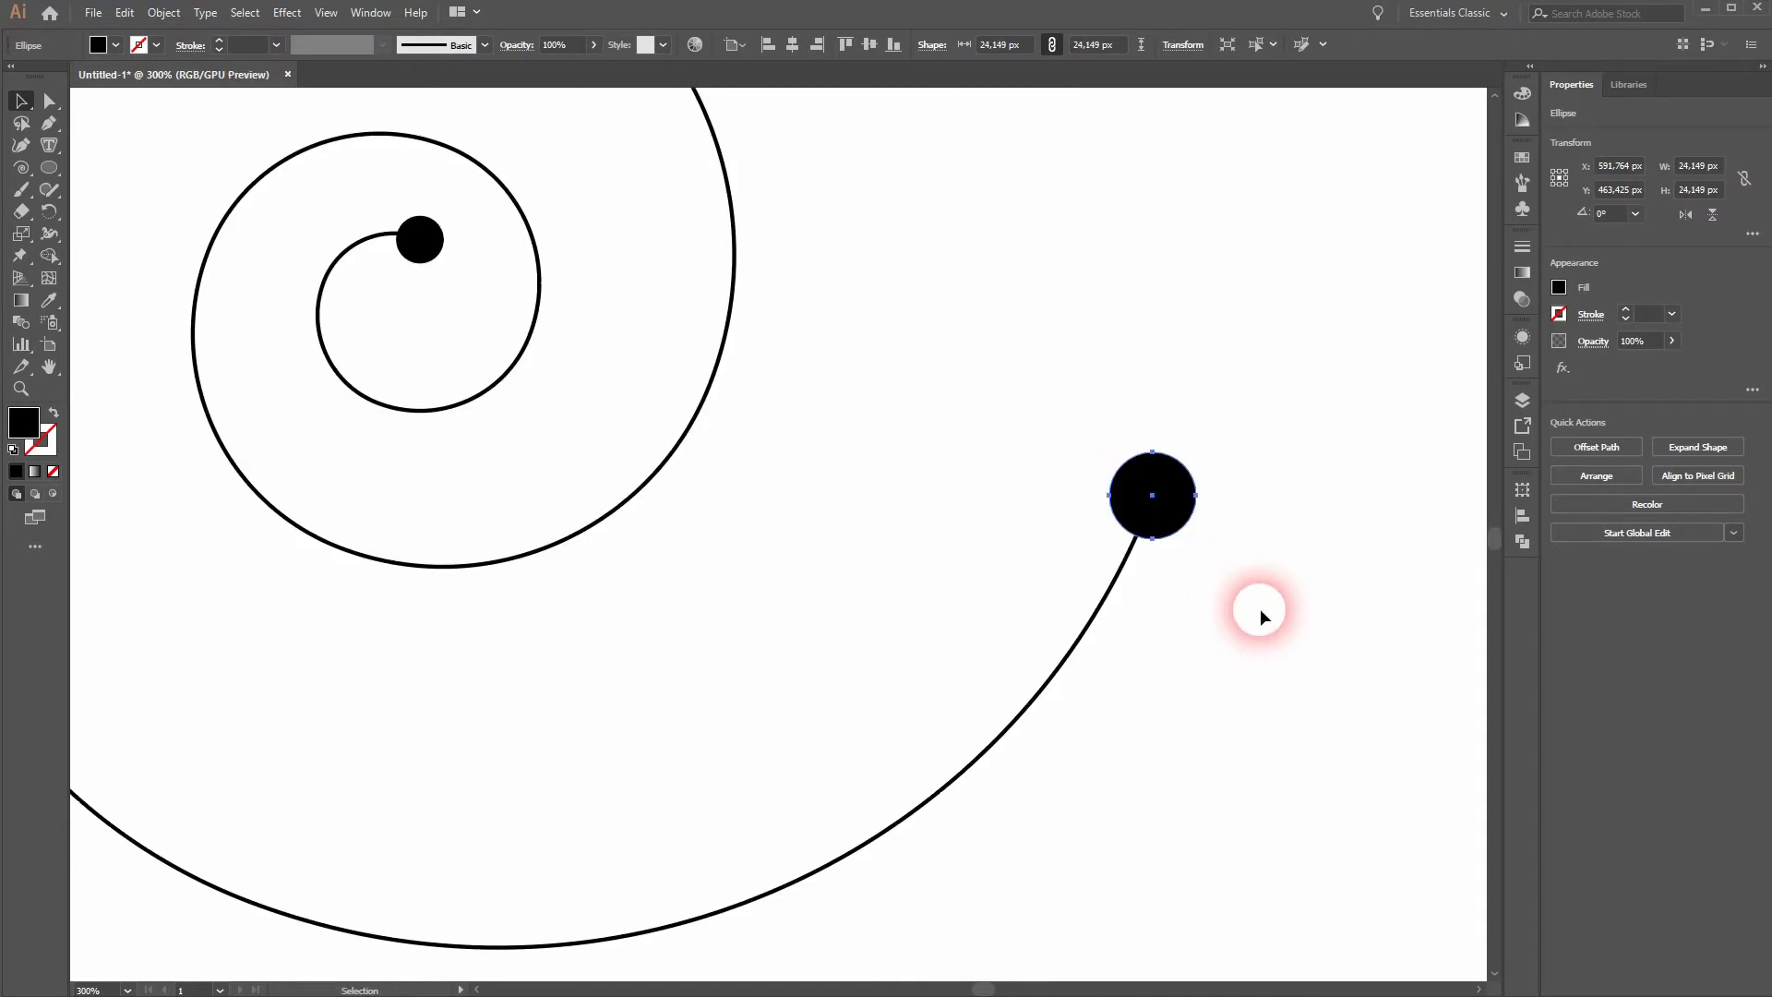
{"action": "key", "text": "ctrl+0"}
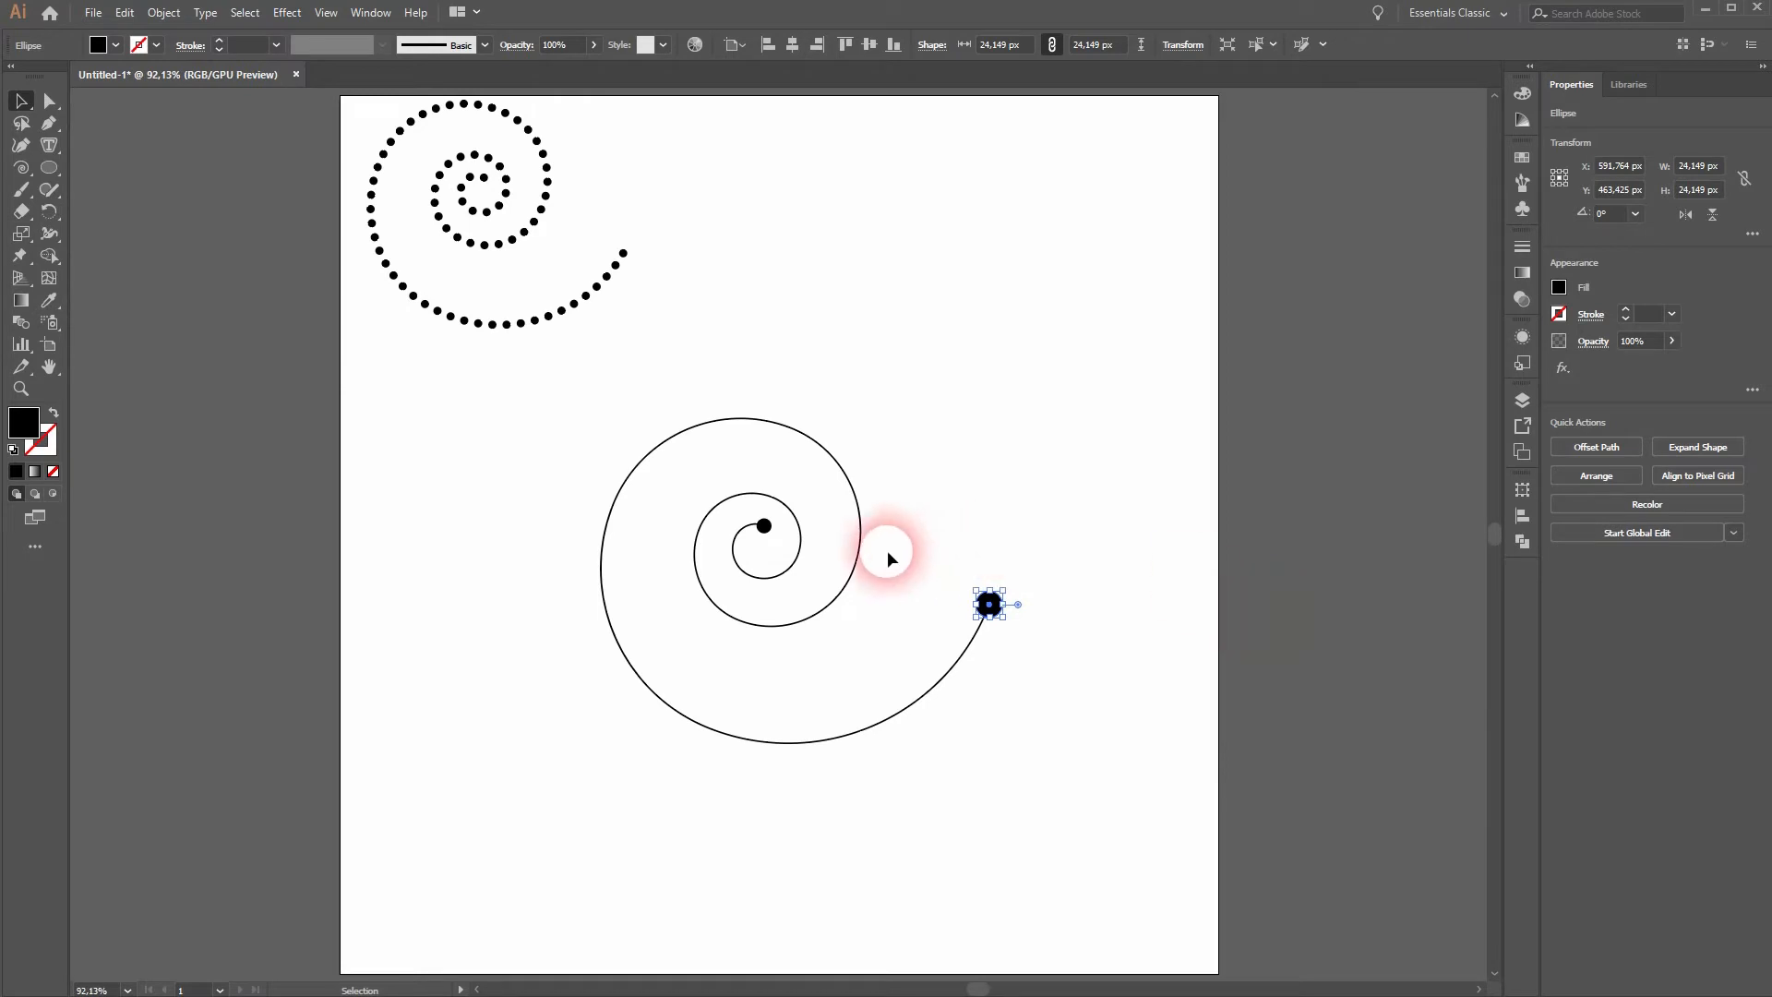
- Remove the stroke colour from the second spiral path and deselect it
{"action": "left_click", "coordinate": [845, 591]}
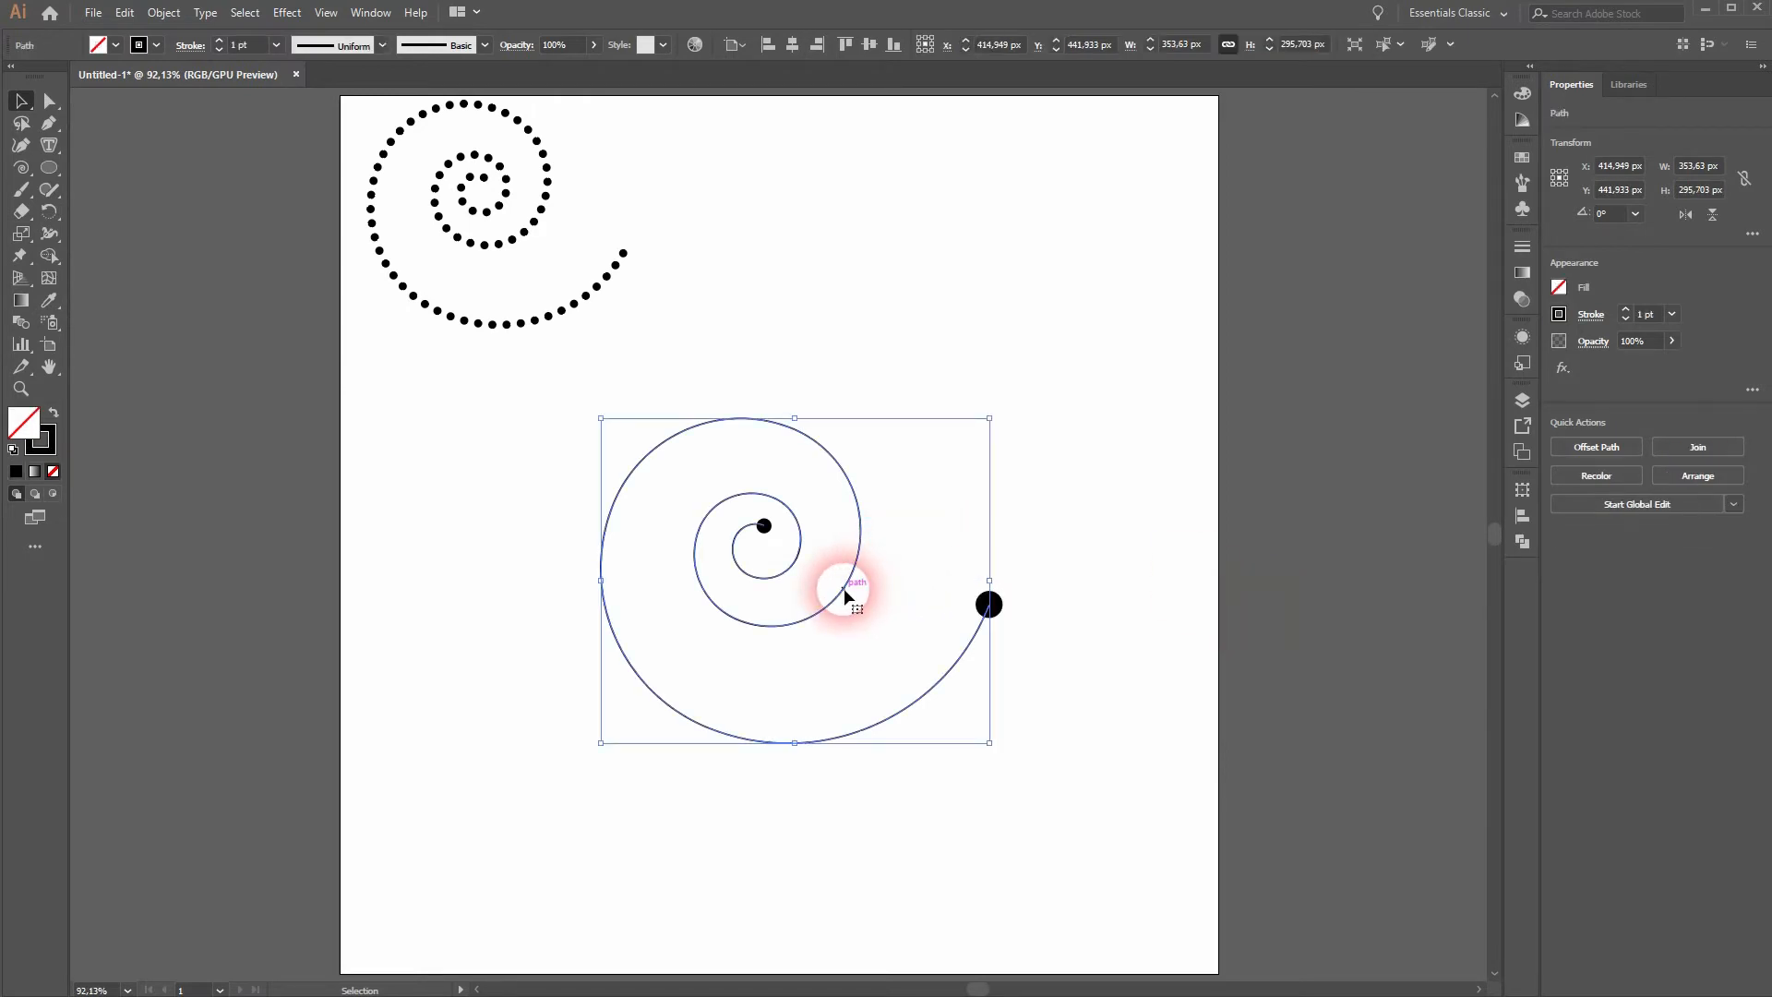
{"action": "left_click", "coordinate": [158, 45]}
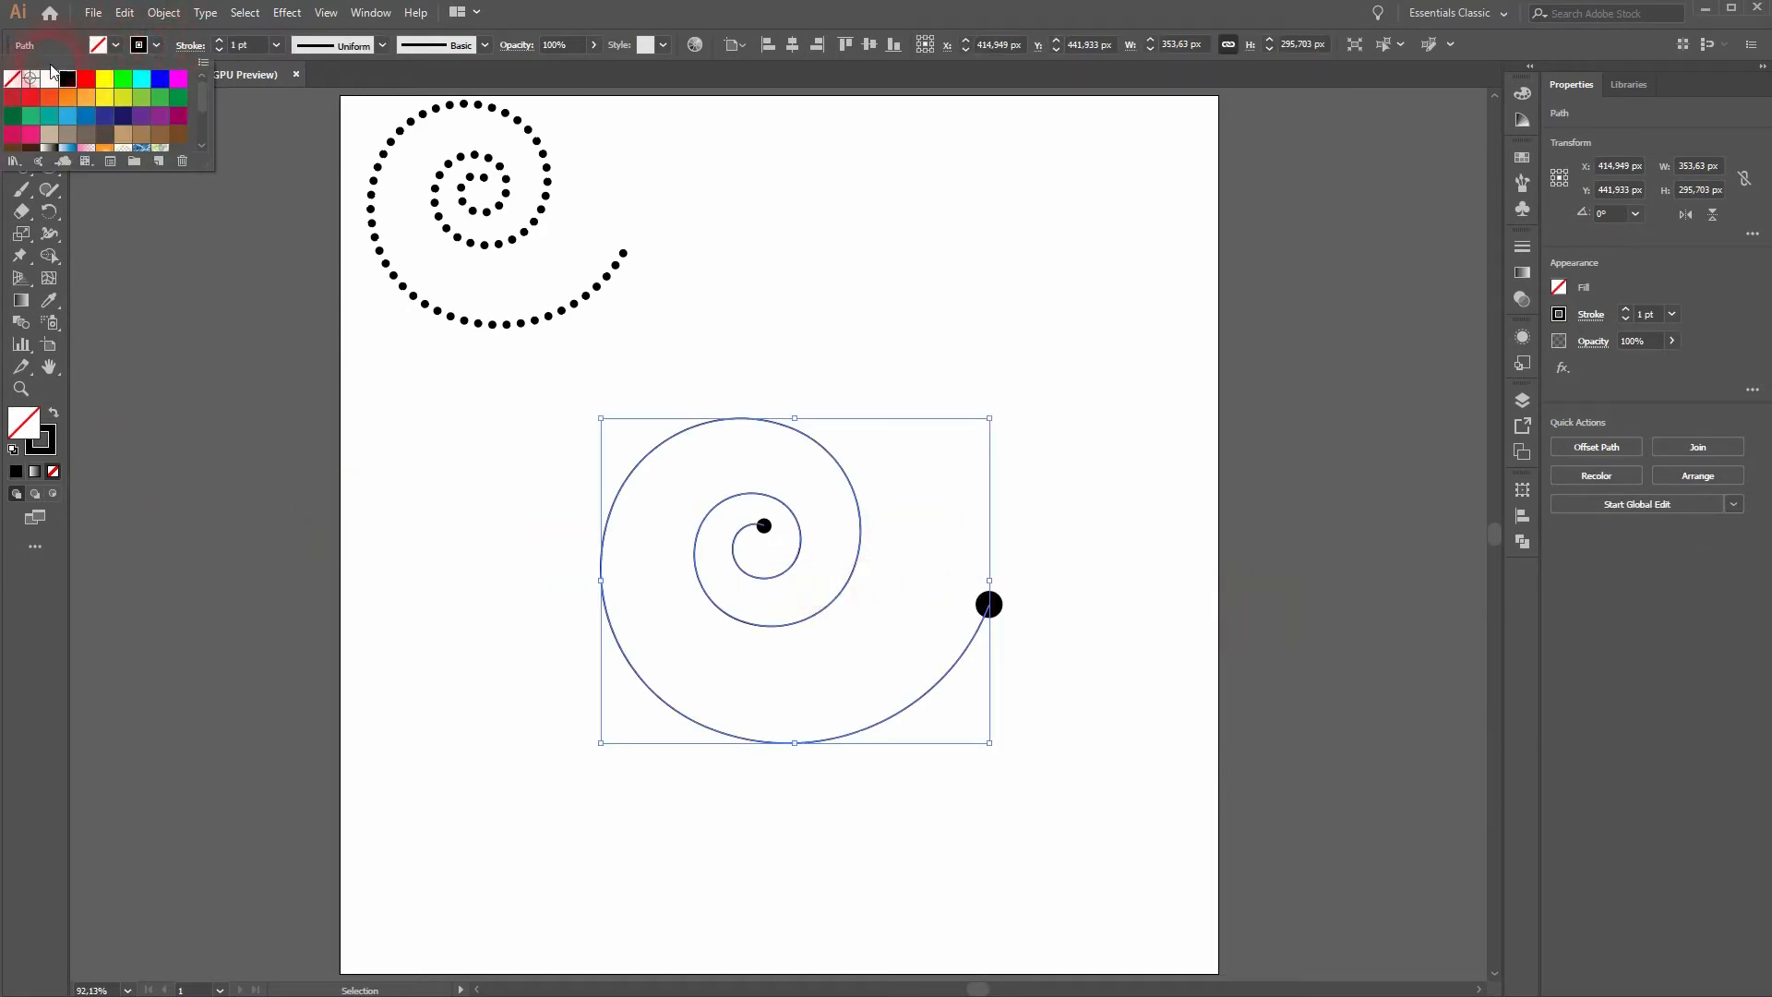
{"action": "left_click", "coordinate": [17, 81]}
{"action": "left_click", "coordinate": [517, 826]}
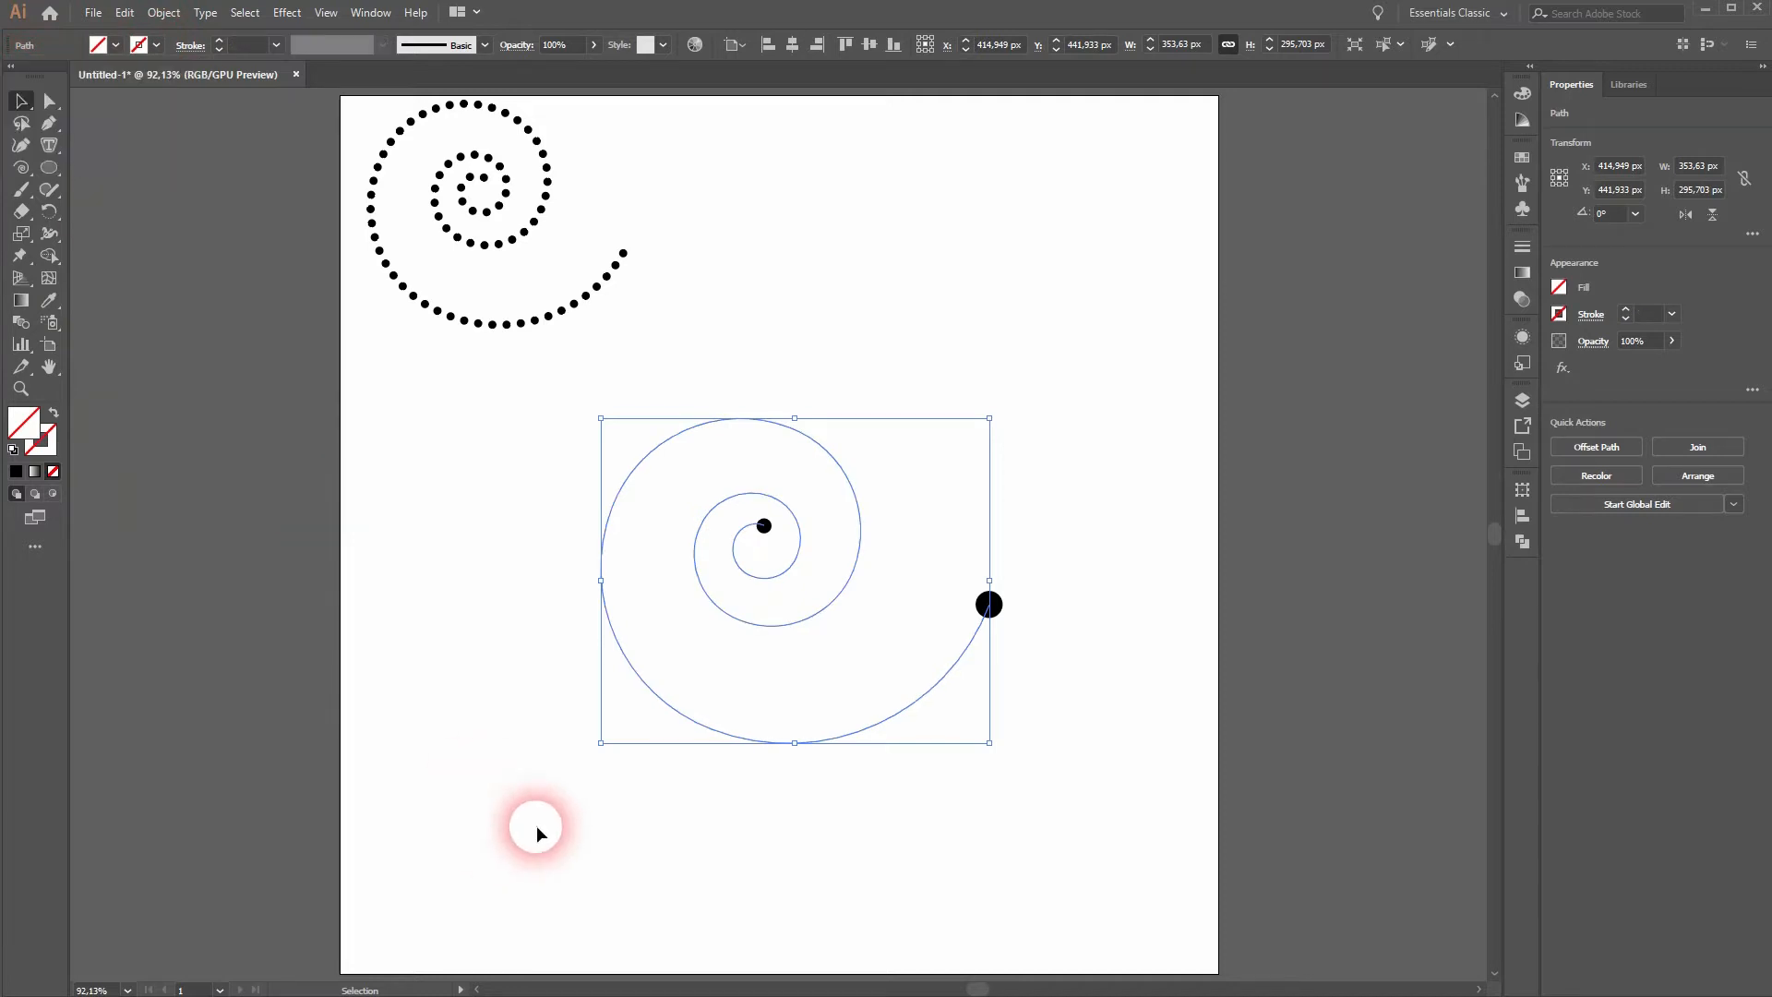
{"action": "left_click", "coordinate": [909, 831]}
- Select both circles and set the blend options to Specified Steps with 40 steps
{"action": "left_click", "coordinate": [988, 603]}
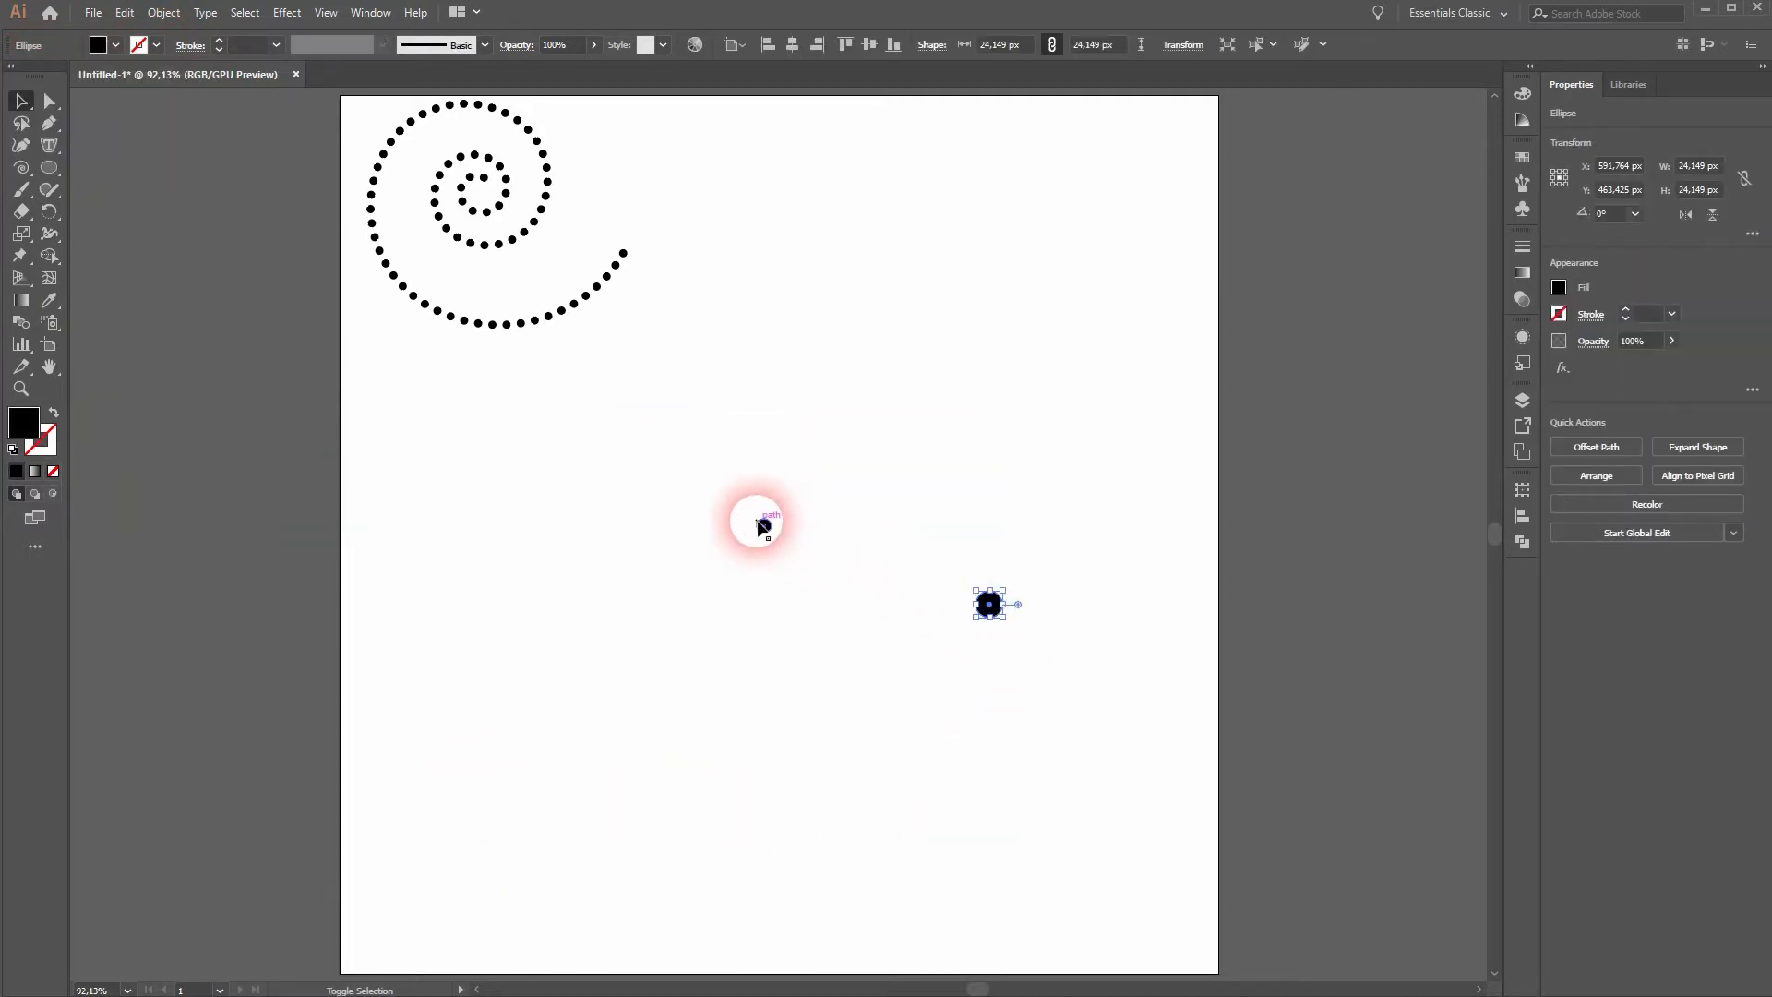
{"action": "left_click", "coordinate": [764, 526], "text": "shift"}
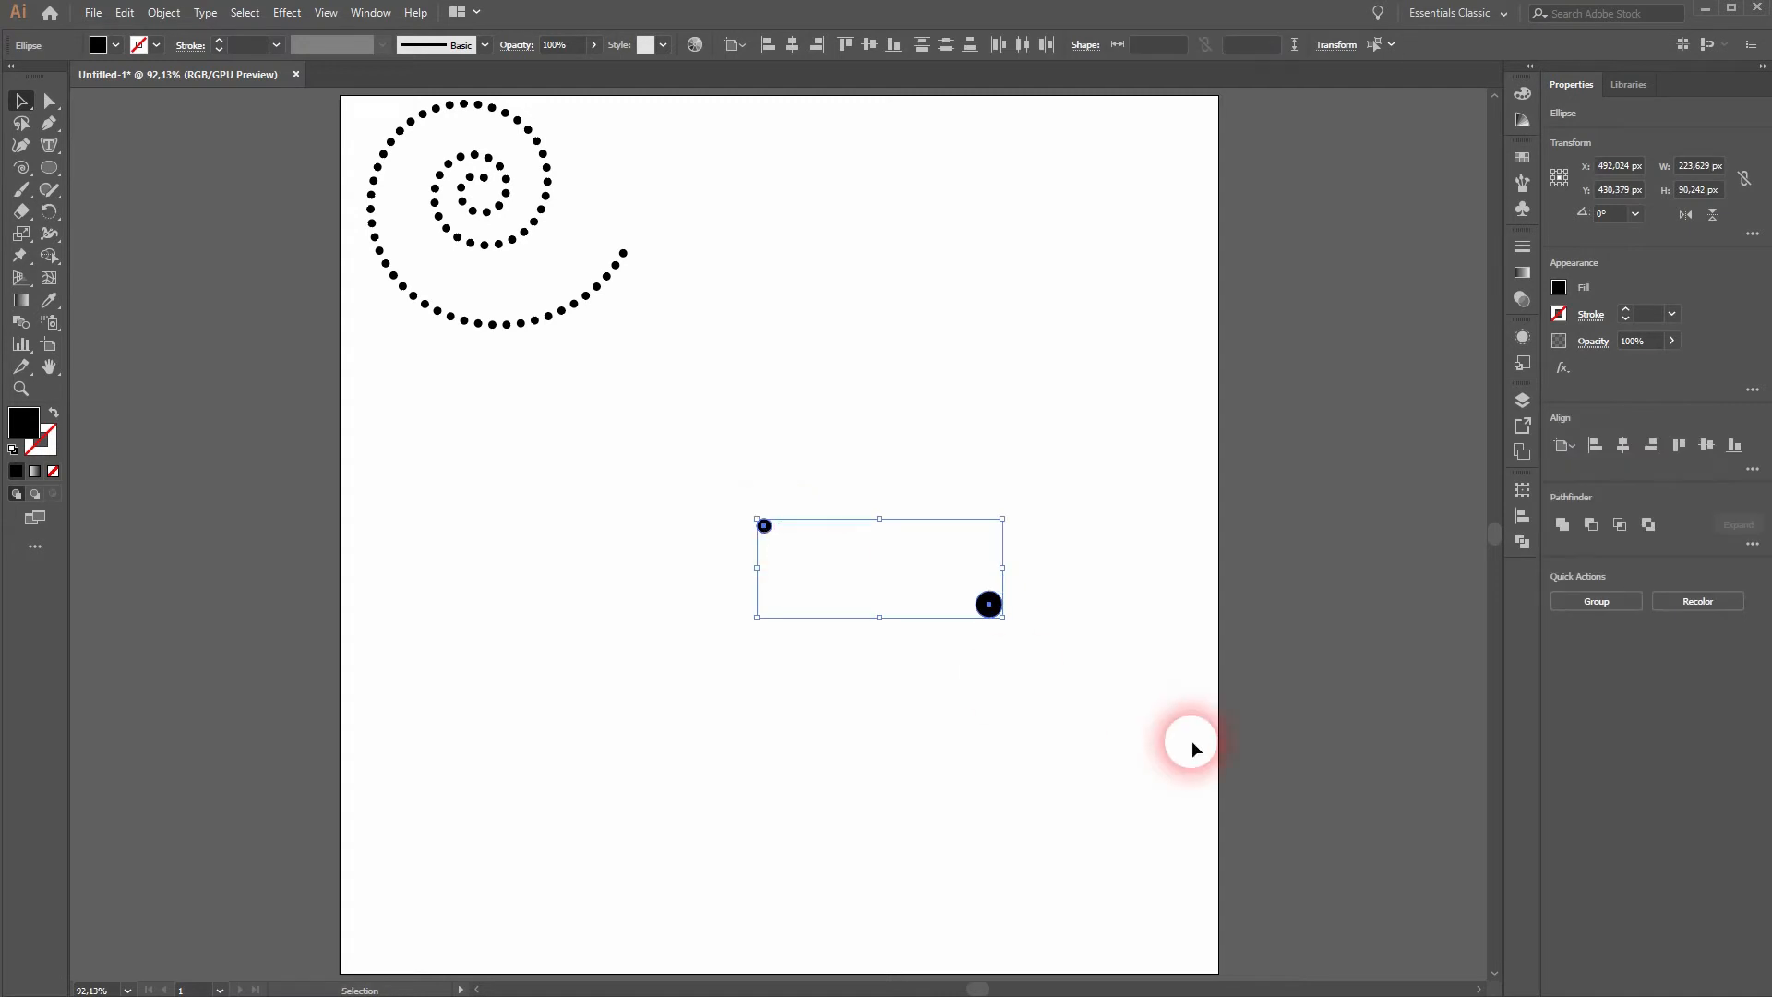
{"action": "left_click", "coordinate": [162, 15]}
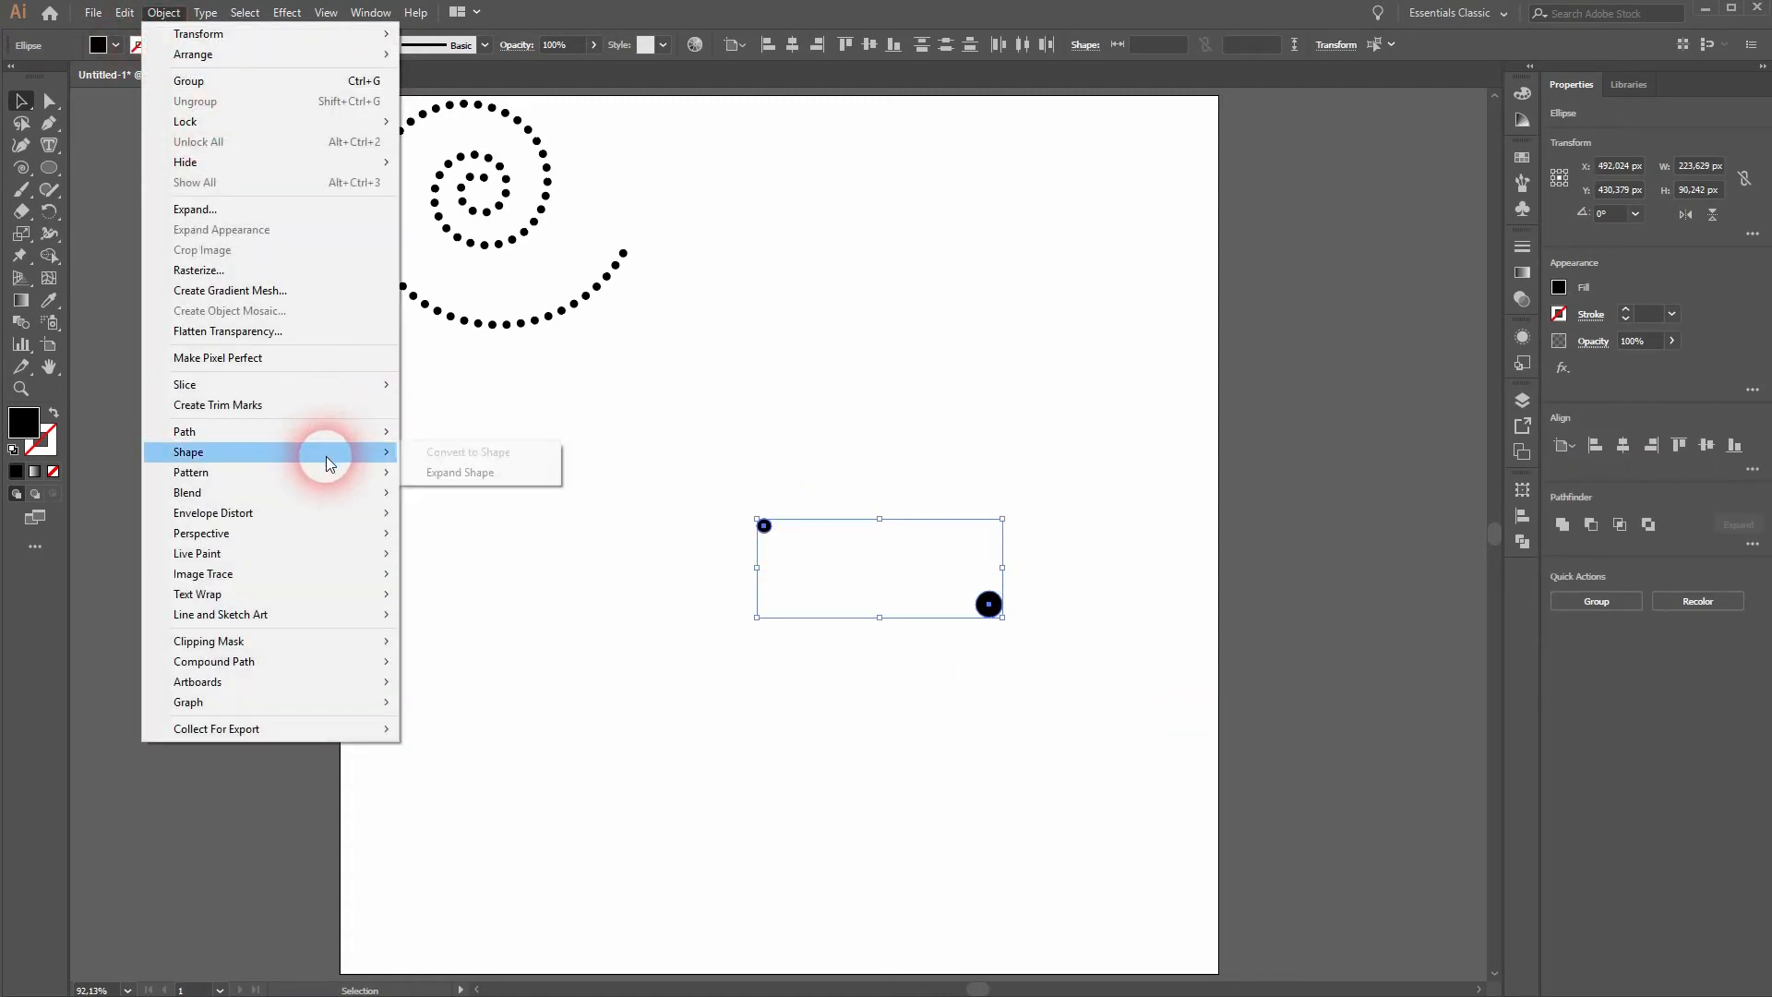
{"action": "mouse_move", "coordinate": [334, 490]}
{"action": "left_click", "coordinate": [532, 541]}
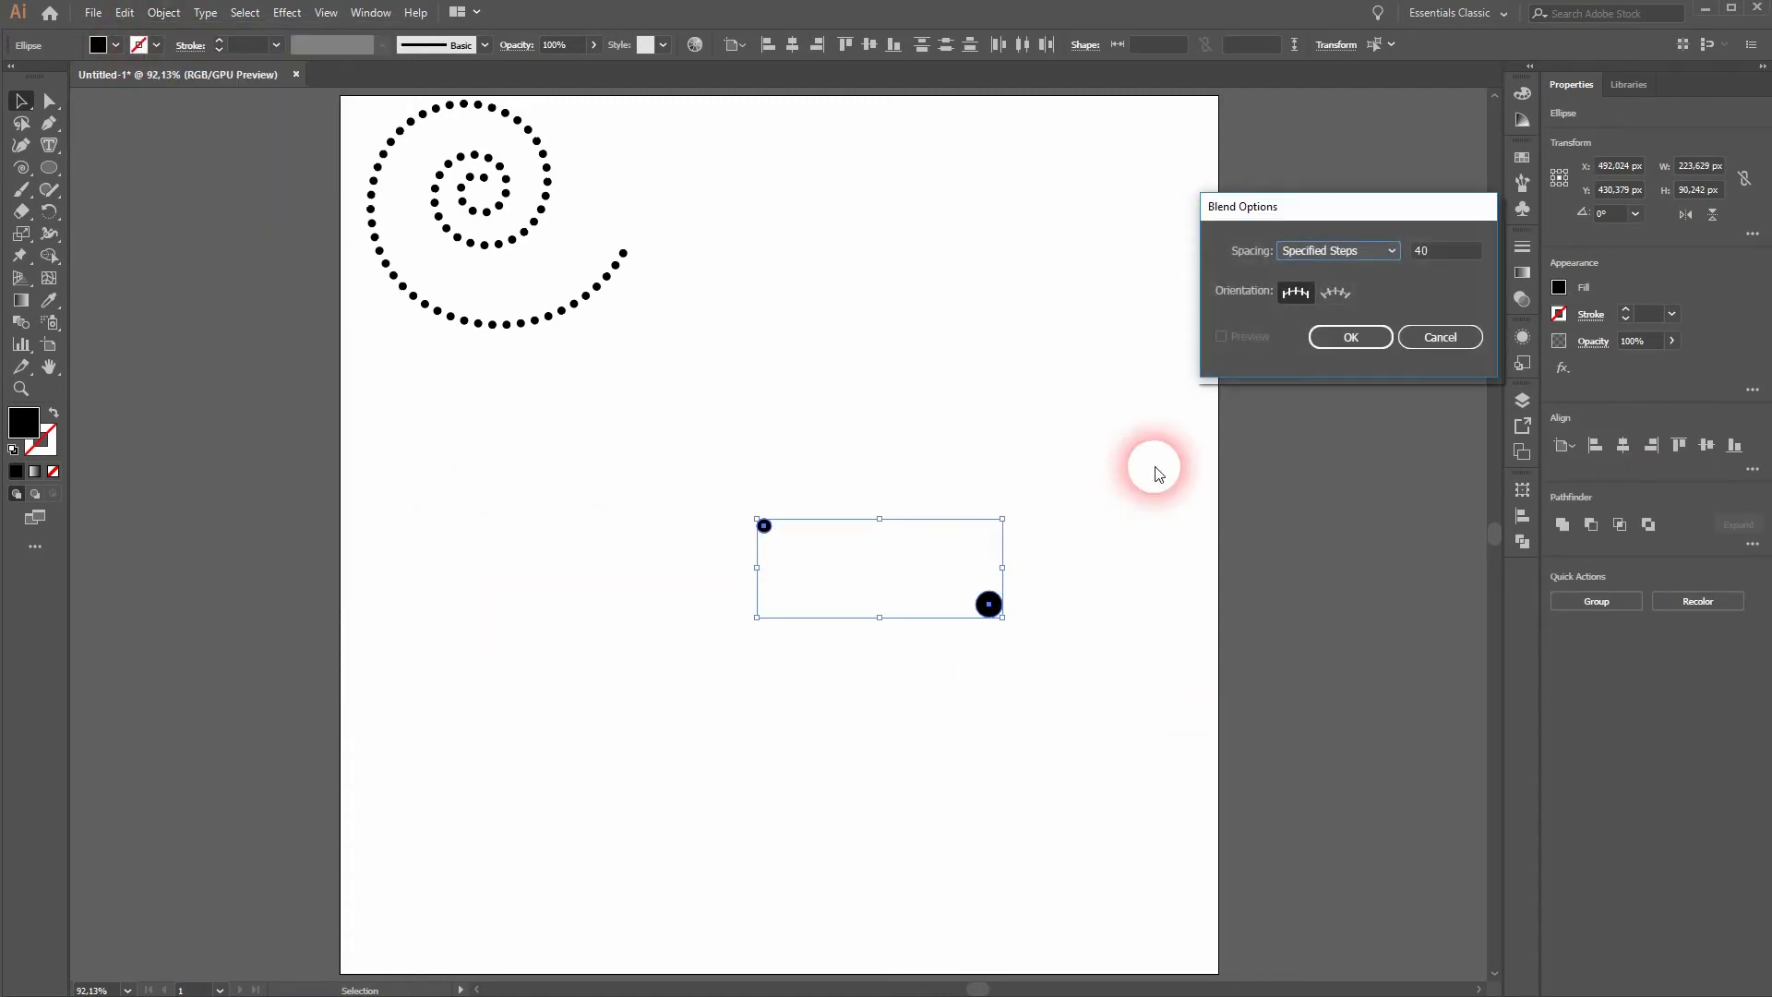
{"action": "left_click", "coordinate": [1354, 251]}
{"action": "left_click", "coordinate": [1375, 291]}
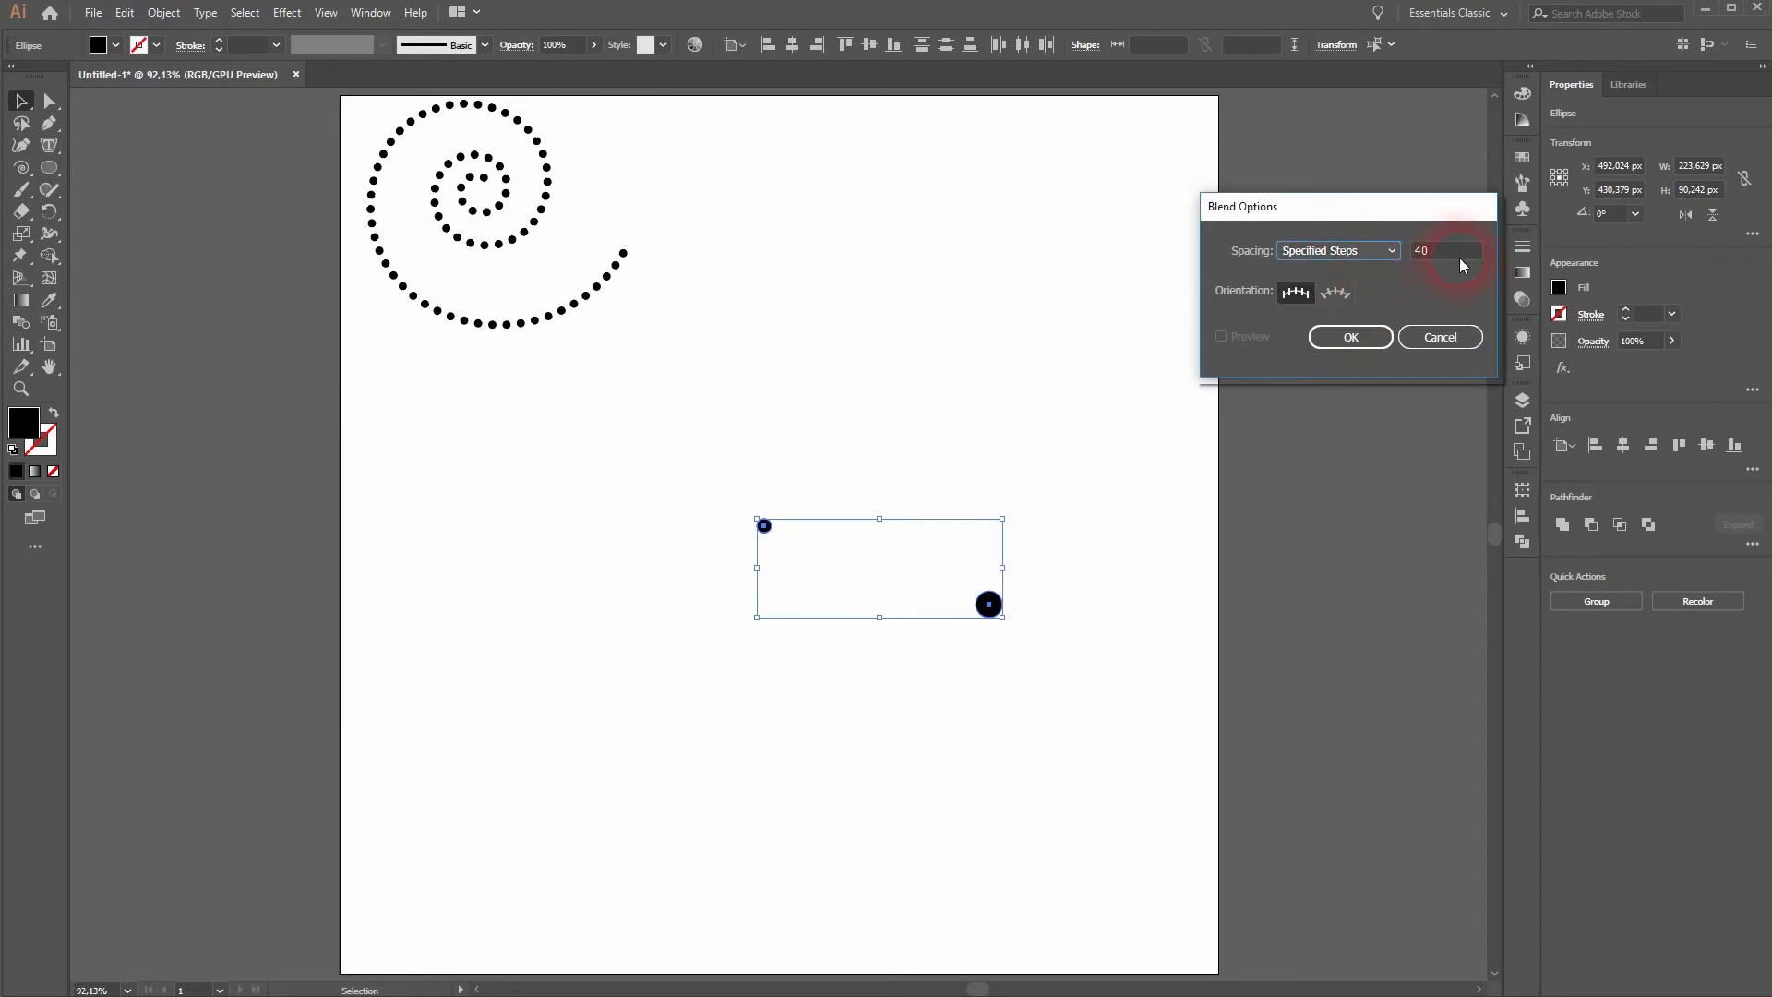
{"action": "left_click_drag", "start_coordinate": [1467, 252], "coordinate": [1414, 257]}
{"action": "left_click", "coordinate": [1350, 337]}
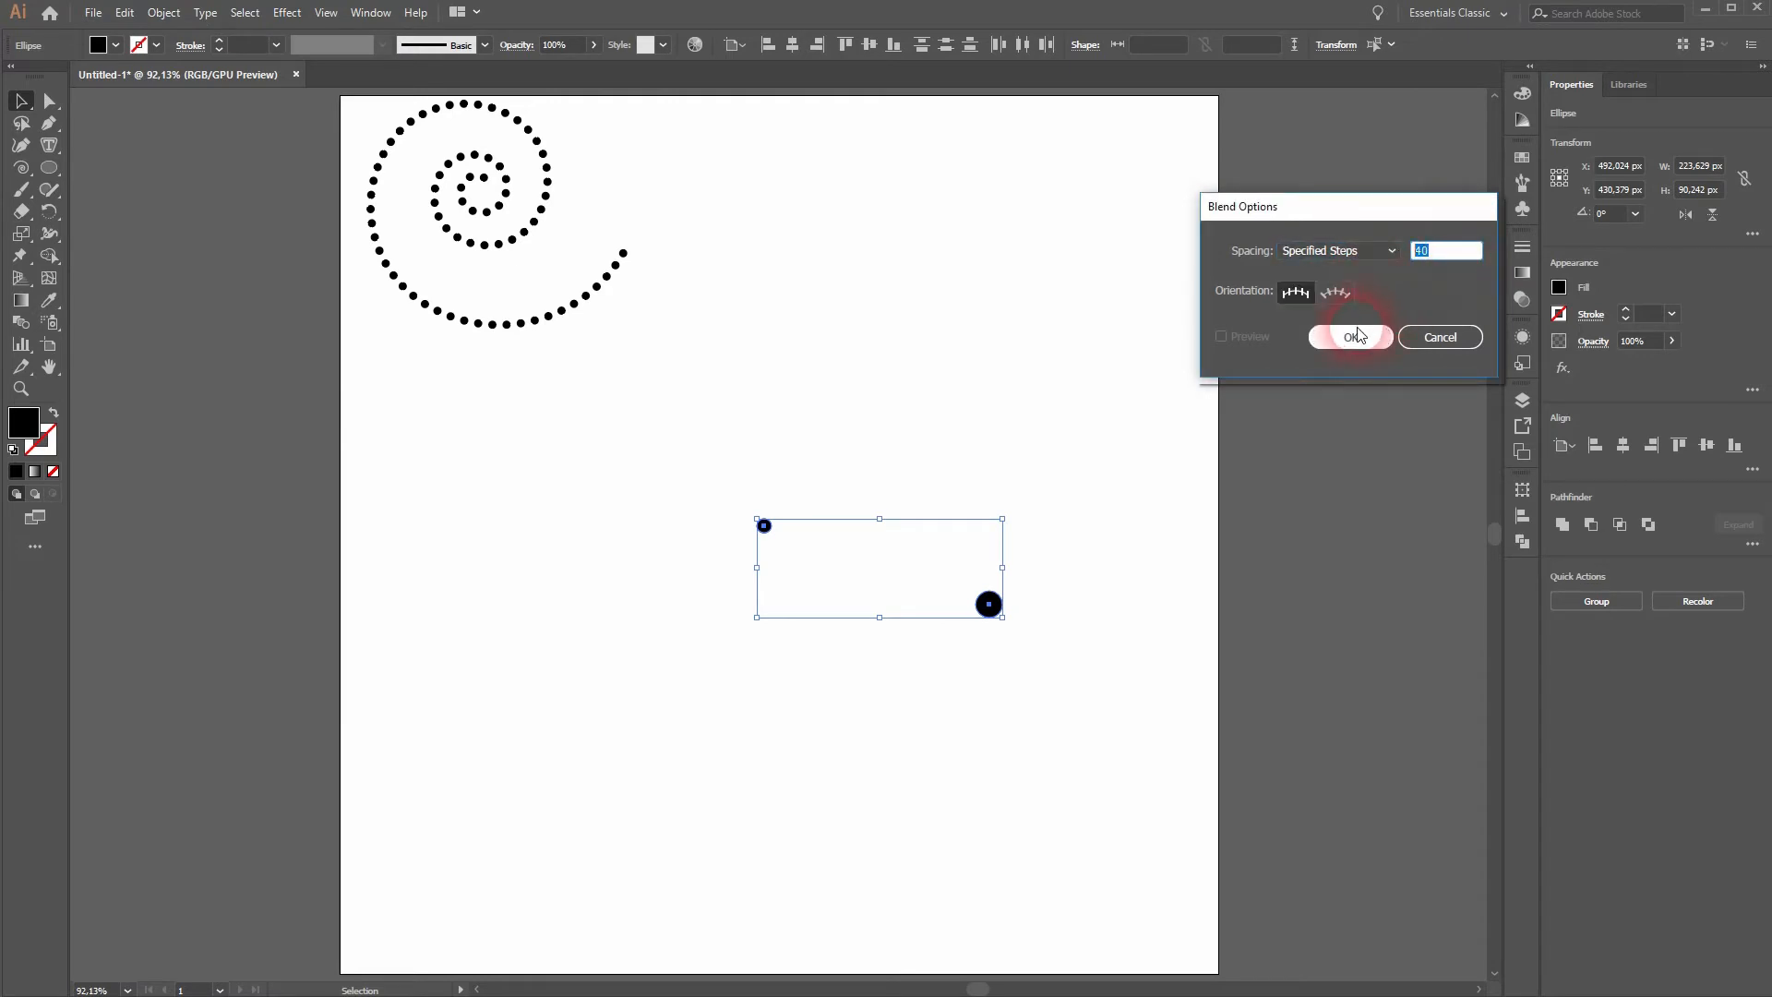
- Make a blend between the small inner circle and the larger outer circle
{"action": "left_click", "coordinate": [184, 15]}
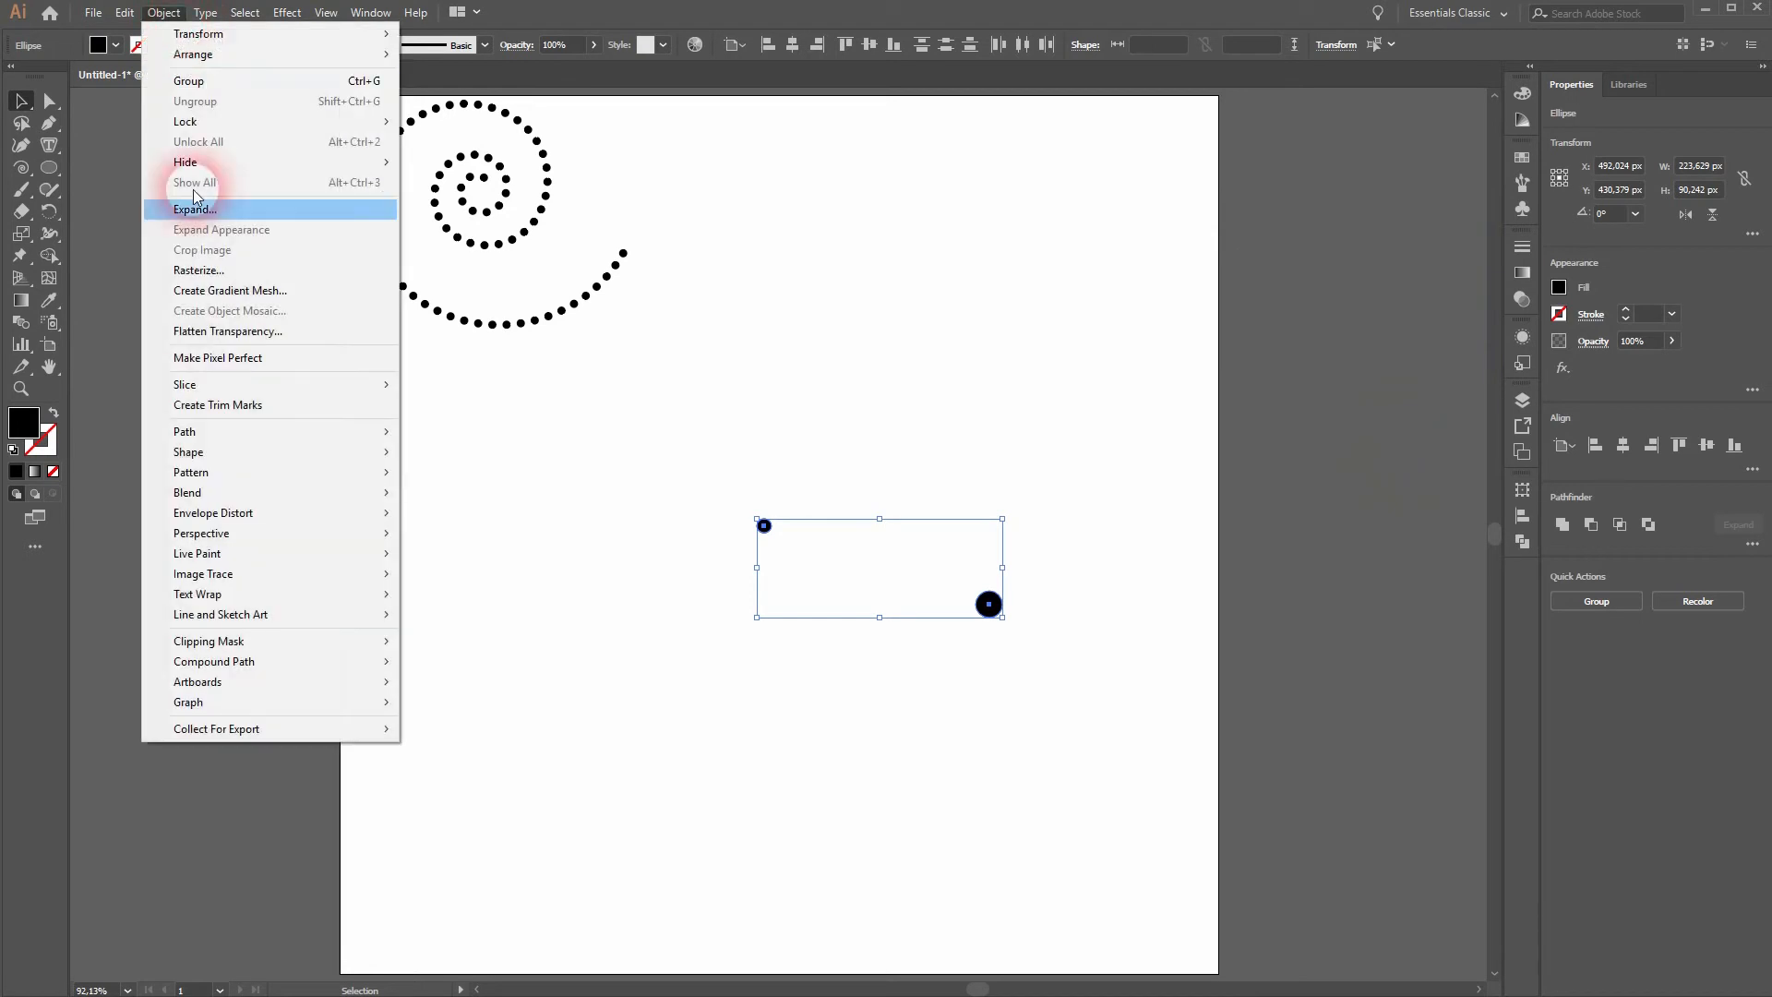
{"action": "mouse_move", "coordinate": [327, 492]}
{"action": "left_click", "coordinate": [480, 495]}
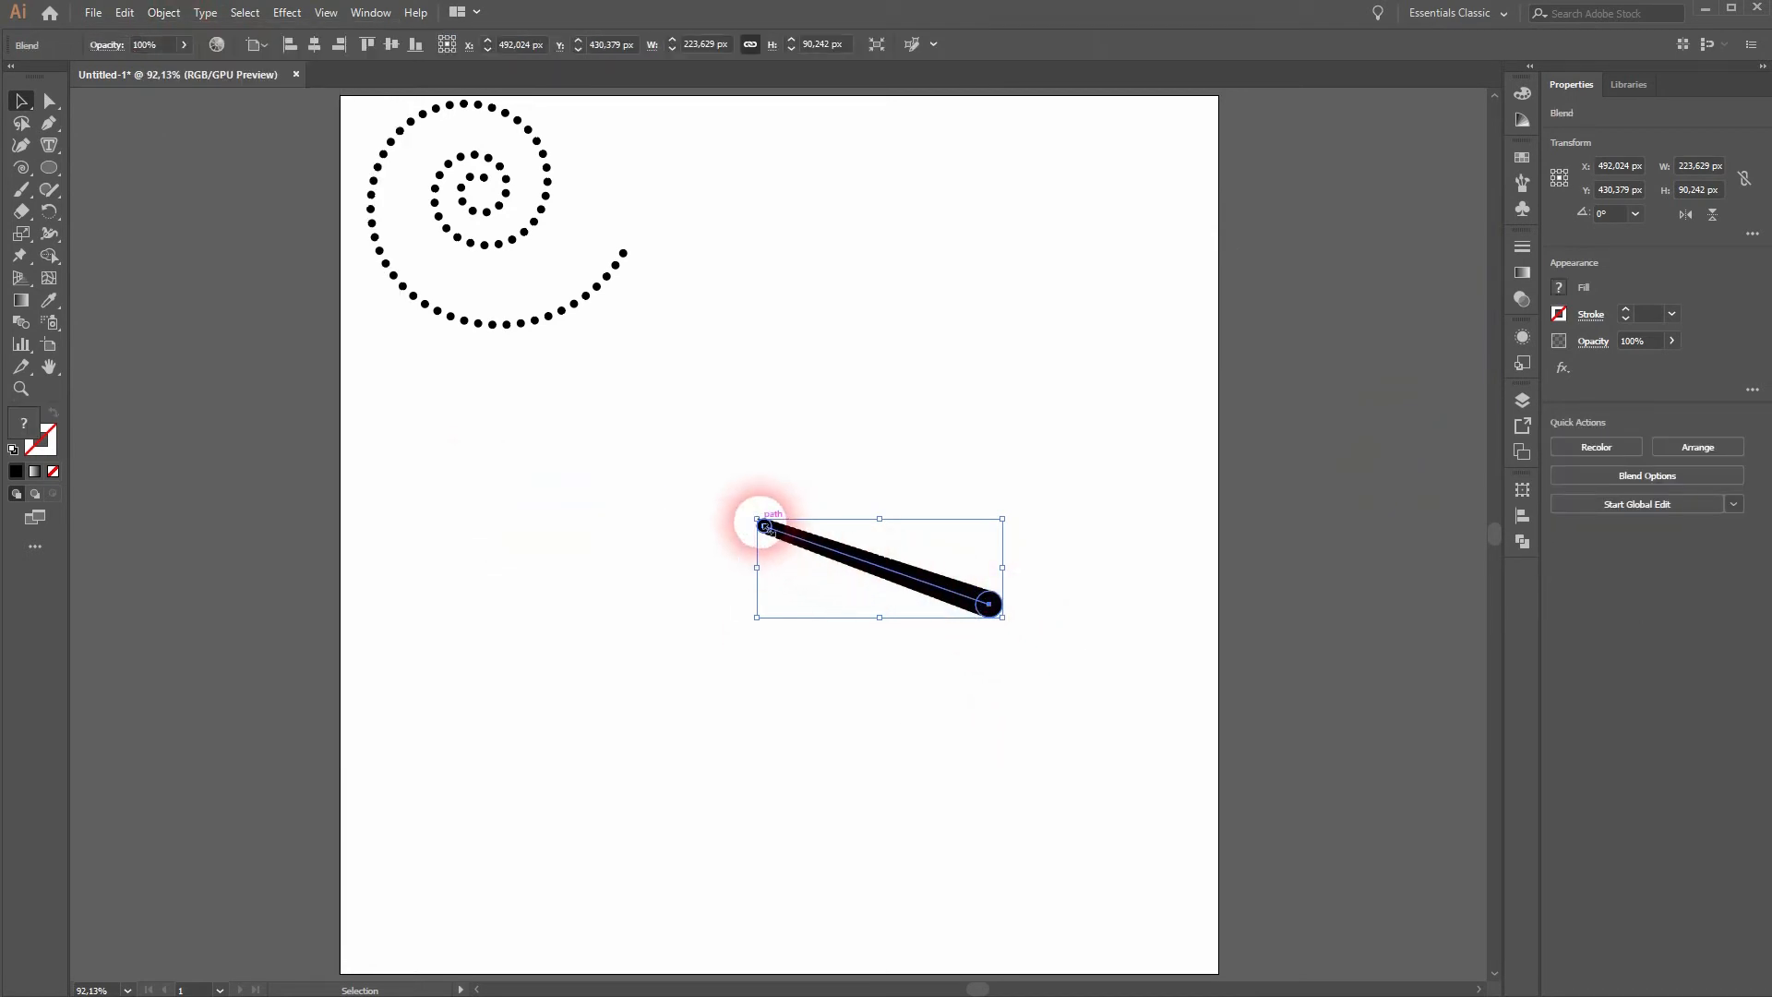
- Select the blend together with the invisible spiral path and replace the blend's spine with the spiral
{"action": "left_click_drag", "start_coordinate": [552, 755], "coordinate": [1028, 451]}
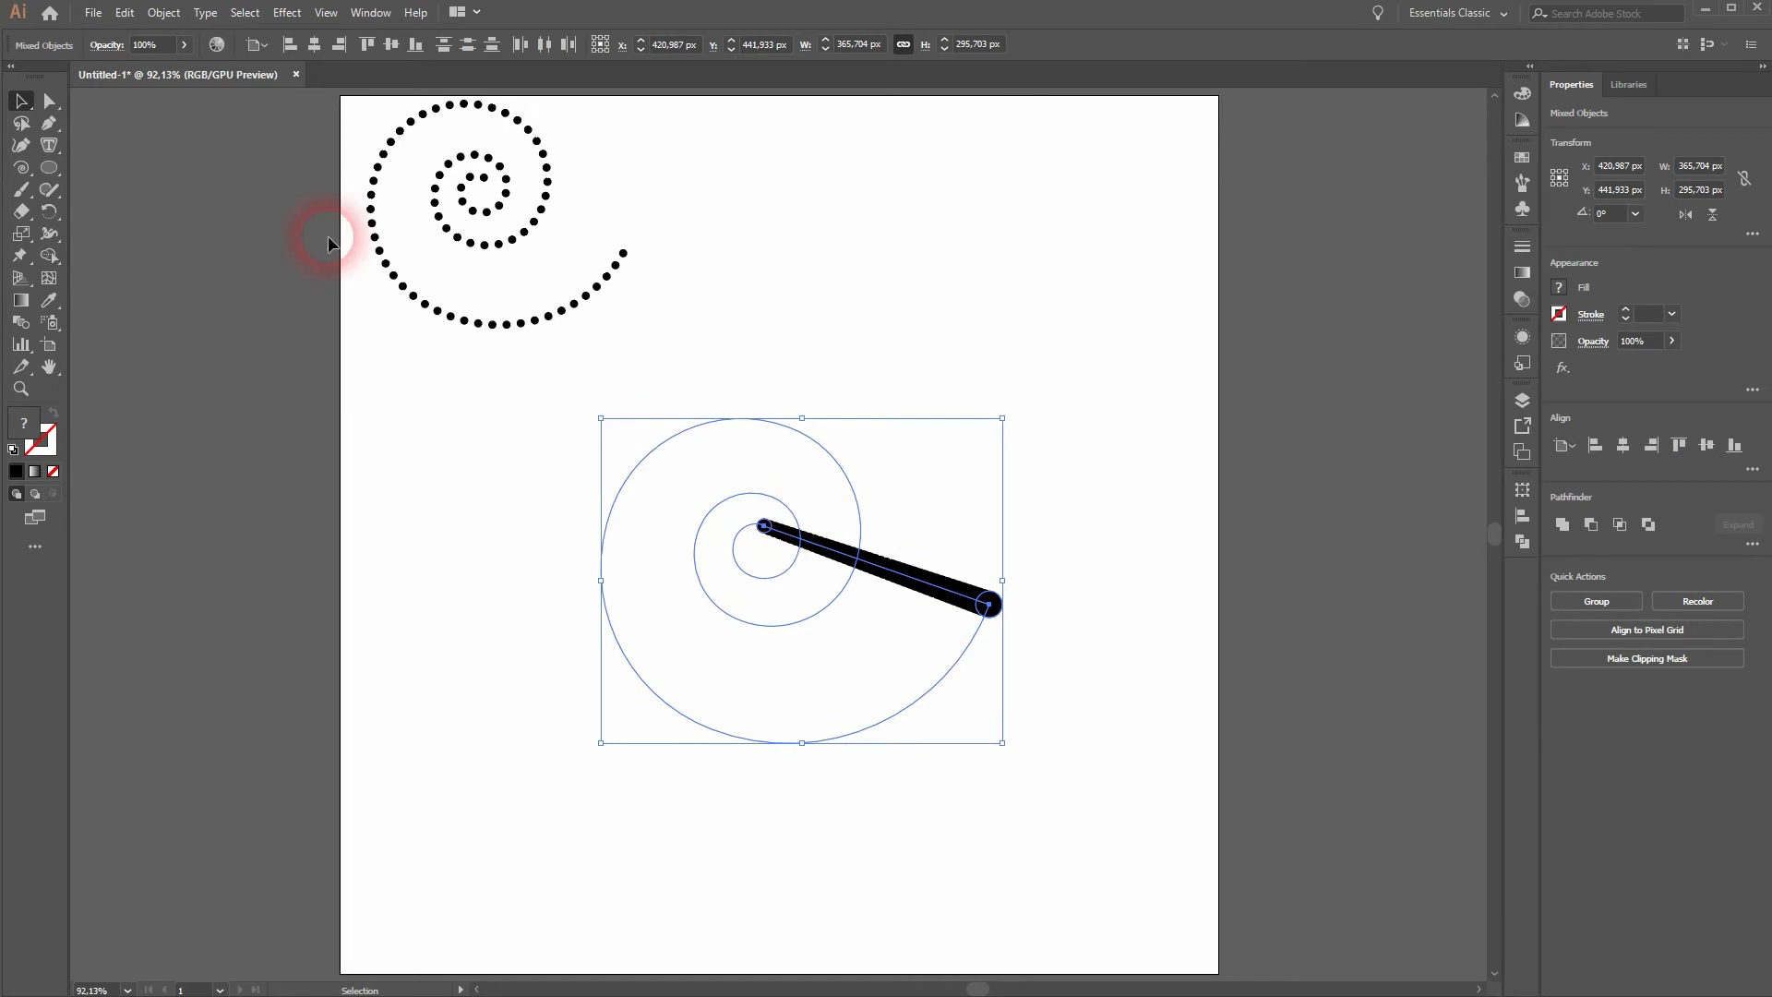
{"action": "left_click", "coordinate": [159, 15]}
{"action": "mouse_move", "coordinate": [307, 495]}
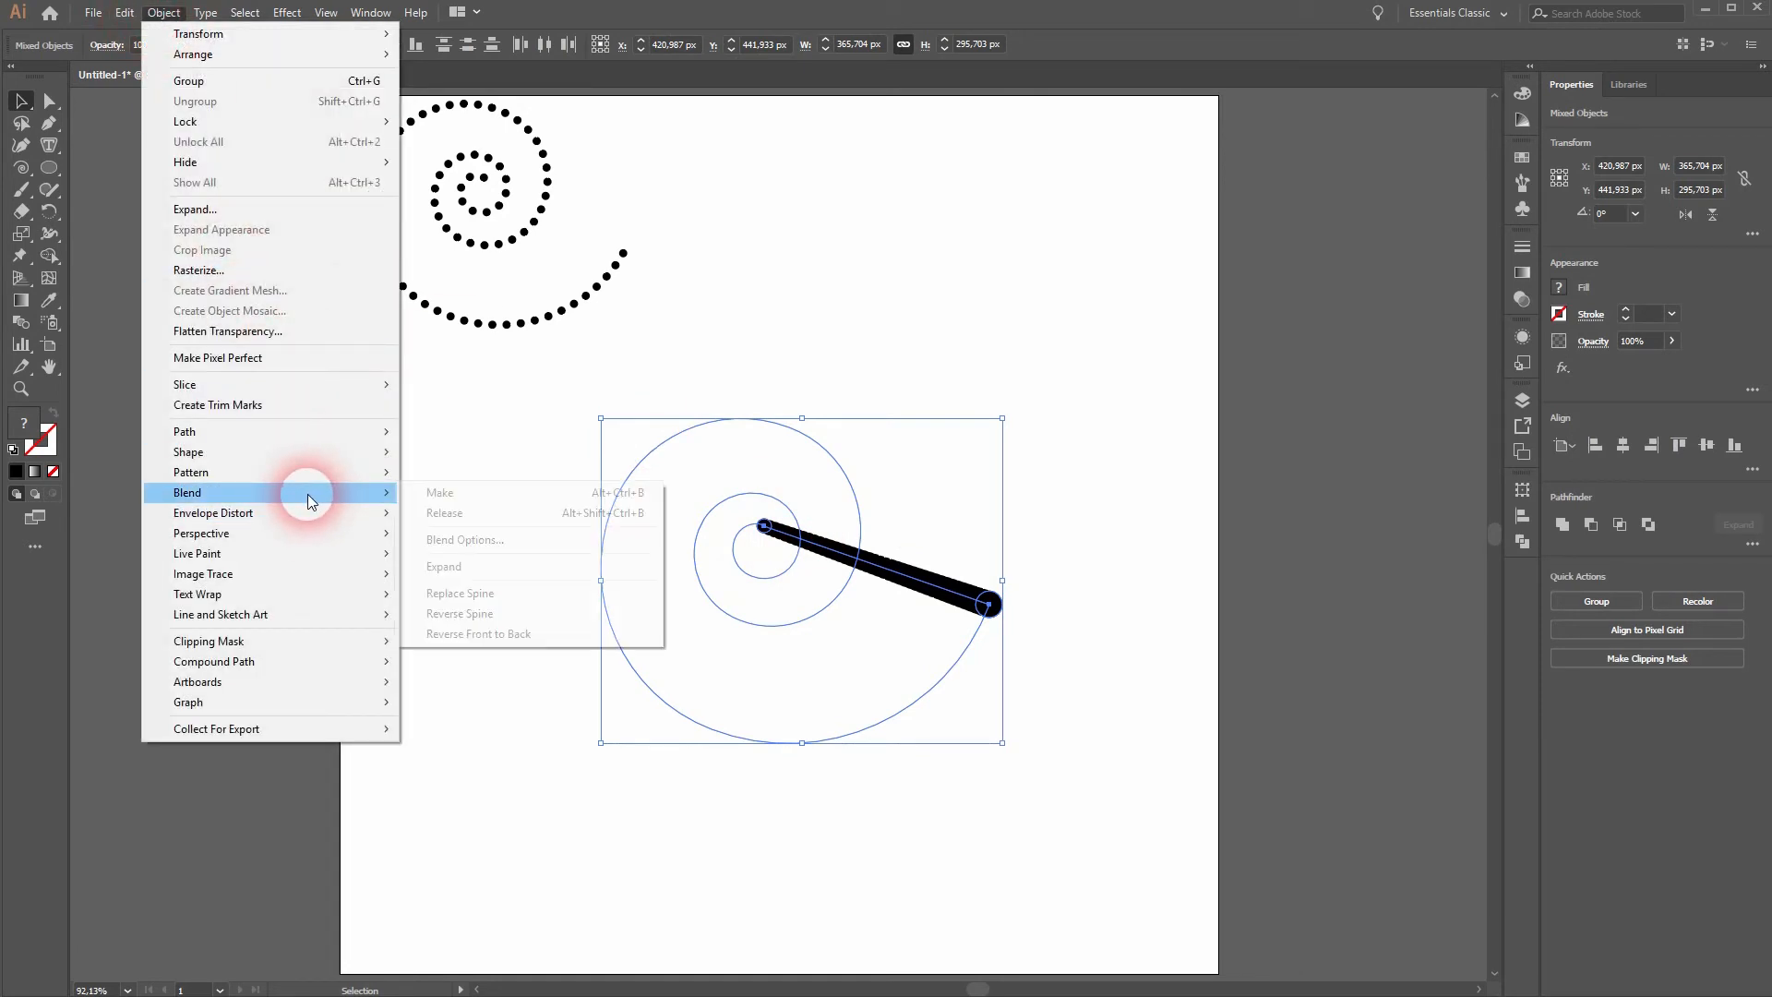
{"action": "left_click", "coordinate": [568, 596]}
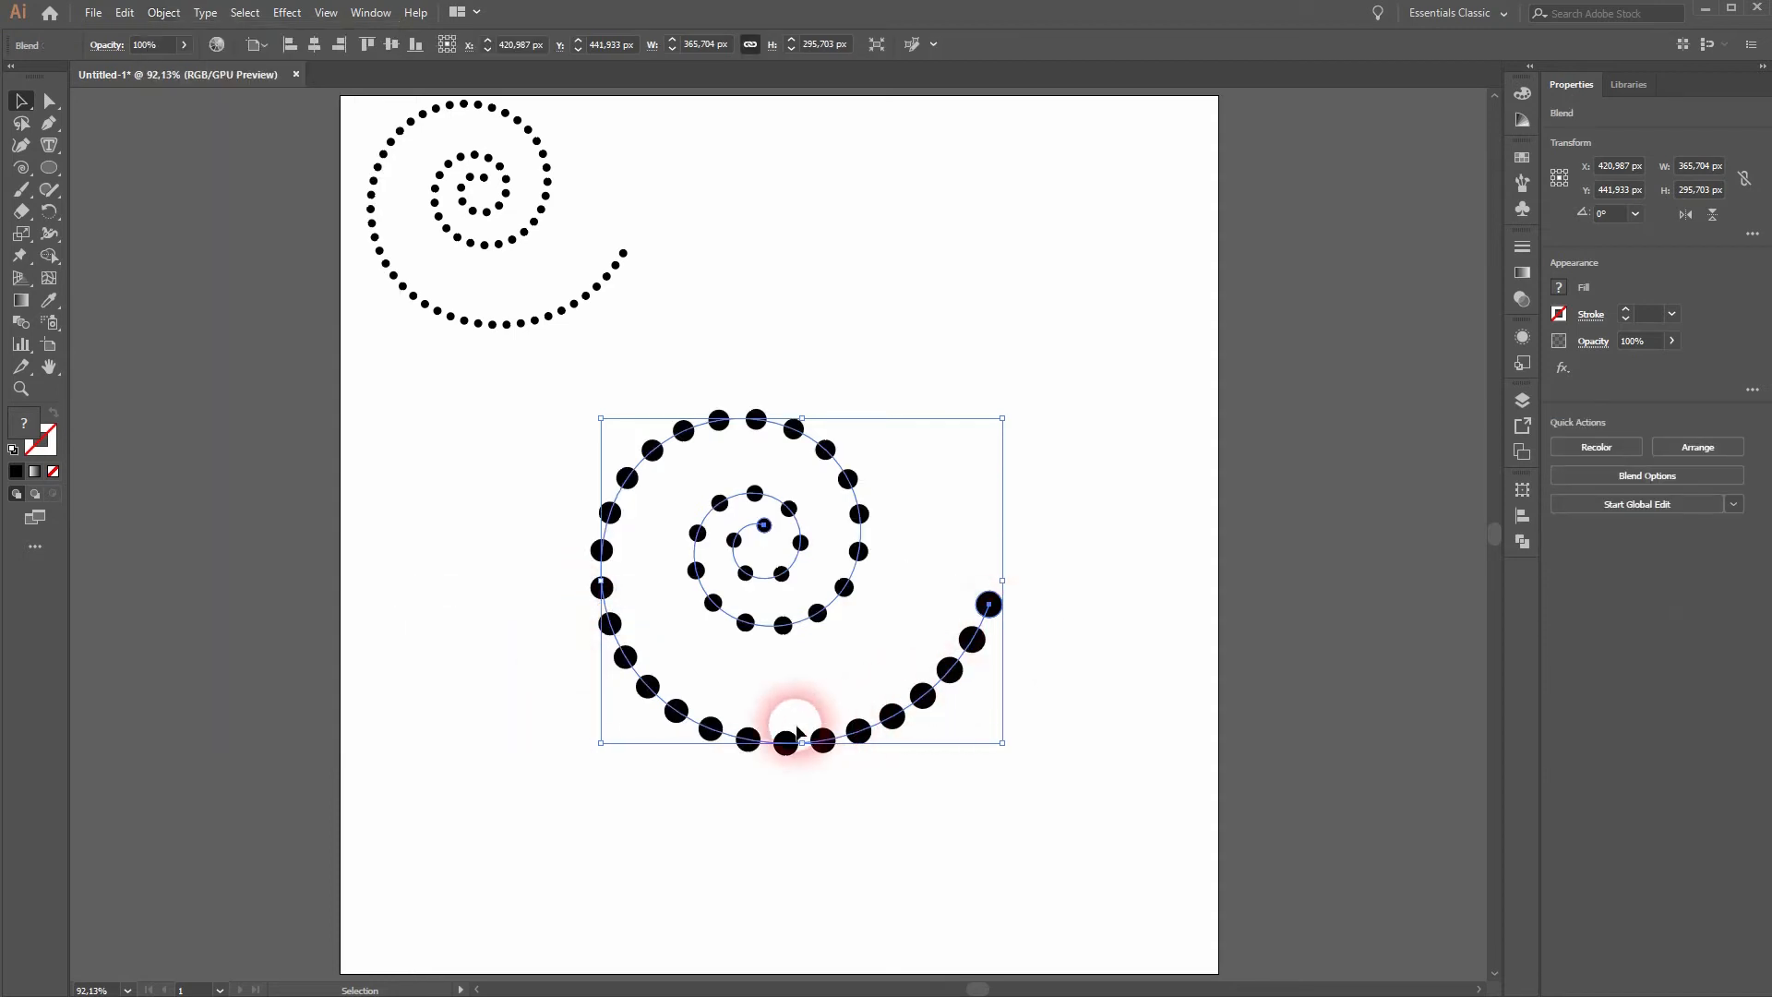
- Turn on preview in the spiral blend's options, adjust the specified steps to 50, and deselect the artwork
{"action": "left_click", "coordinate": [166, 14]}
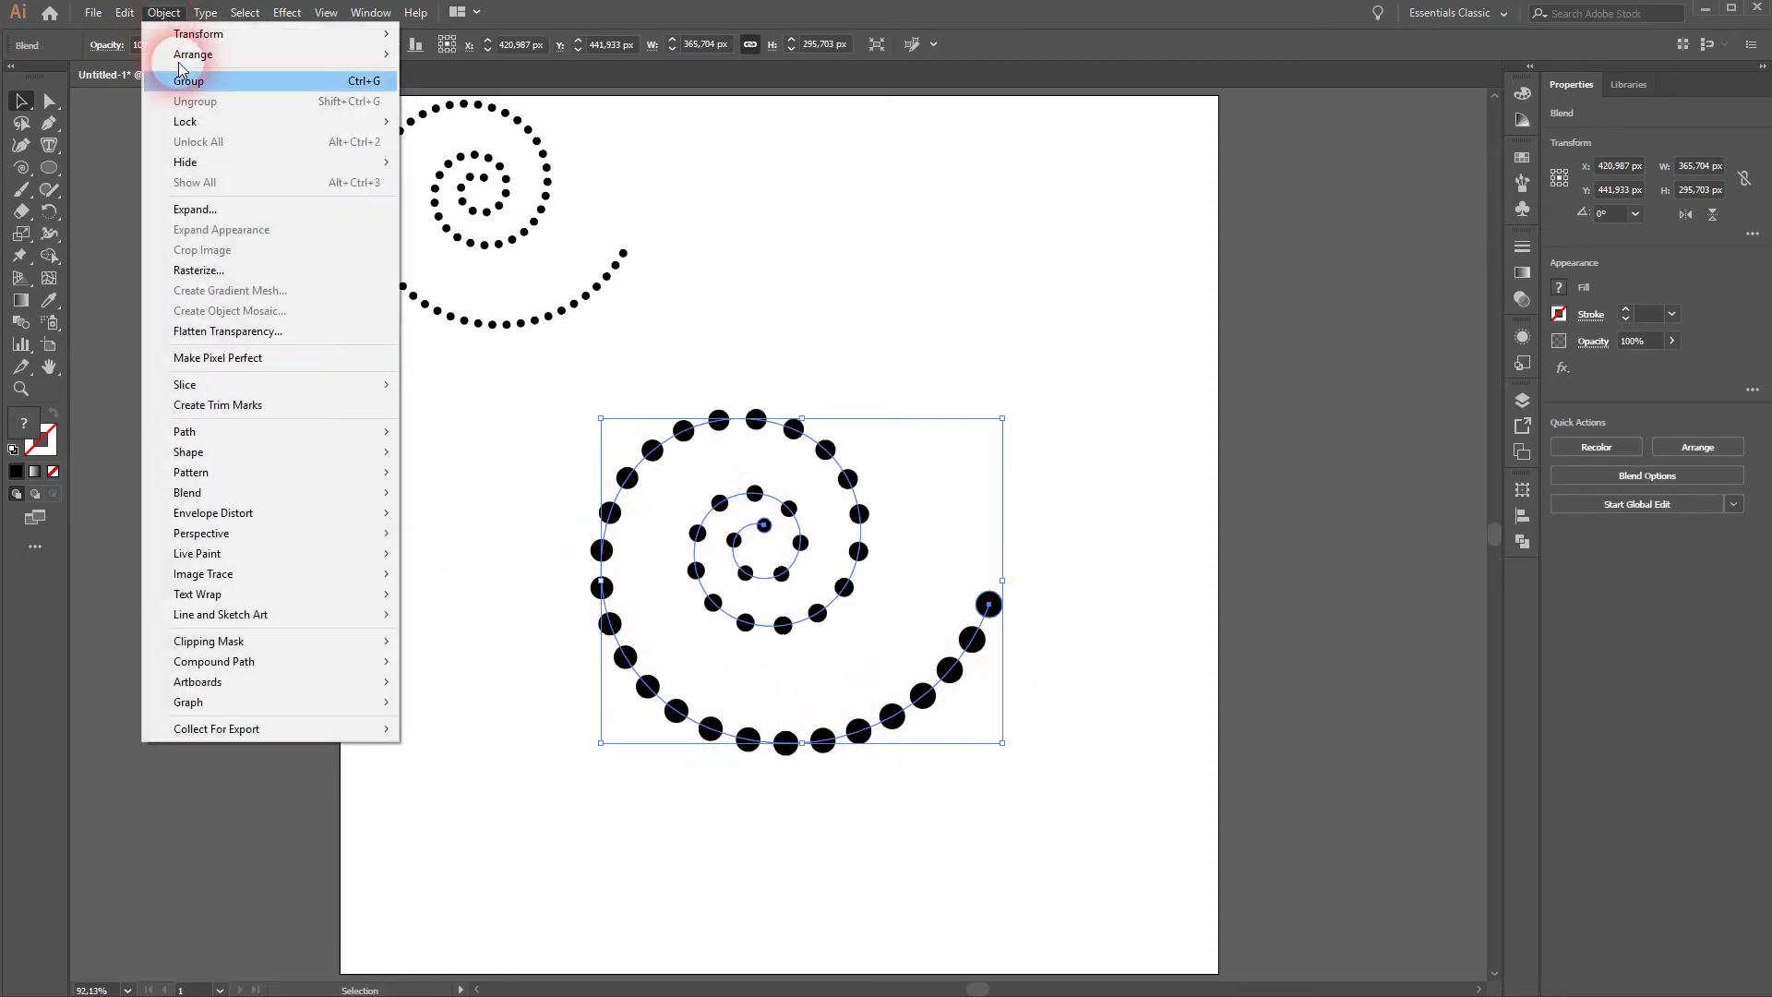
{"action": "mouse_move", "coordinate": [356, 491]}
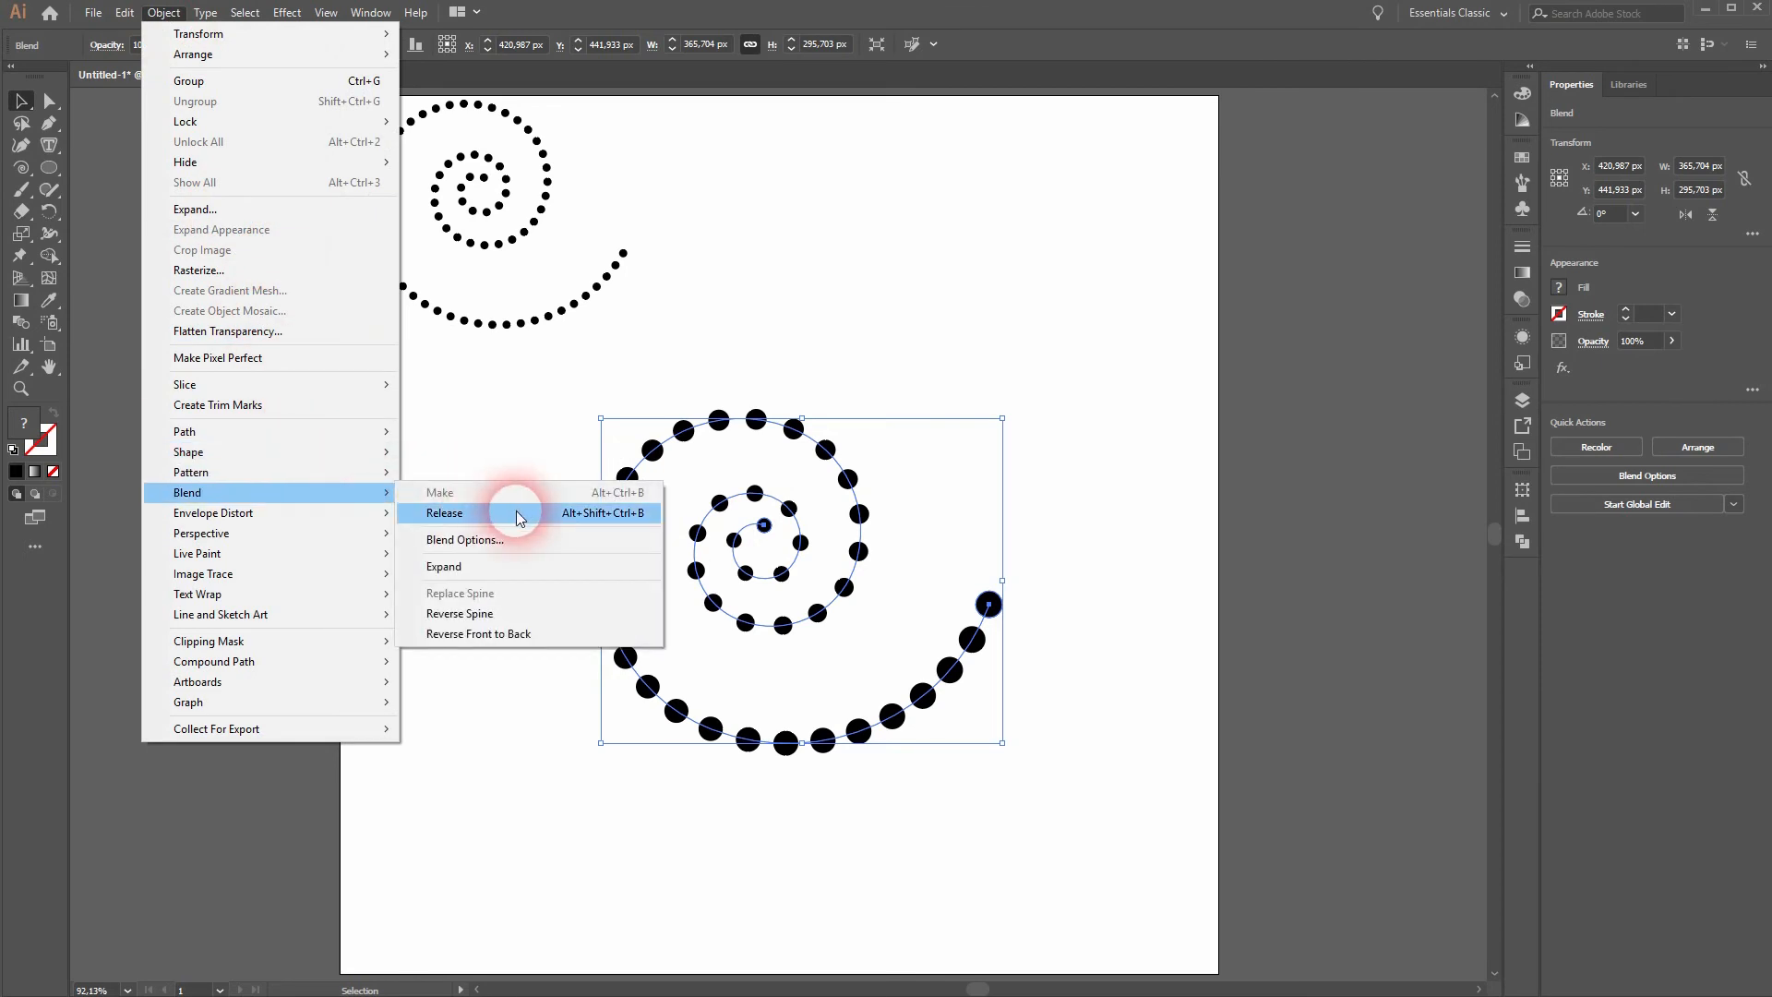
{"action": "left_click", "coordinate": [519, 540]}
{"action": "left_click", "coordinate": [1218, 337]}
{"action": "left_click", "coordinate": [1432, 261]}
{"action": "key", "text": "Up"}
{"action": "key", "text": "Up"}
{"action": "key", "text": "Up"}
{"action": "key", "text": "Up"}
{"action": "key", "text": "Up"}
{"action": "key", "text": "Up"}
{"action": "key", "text": "Up"}
{"action": "key", "text": "Up"}
{"action": "key", "text": "Up"}
{"action": "key", "text": "Up"}
{"action": "key", "text": "Up"}
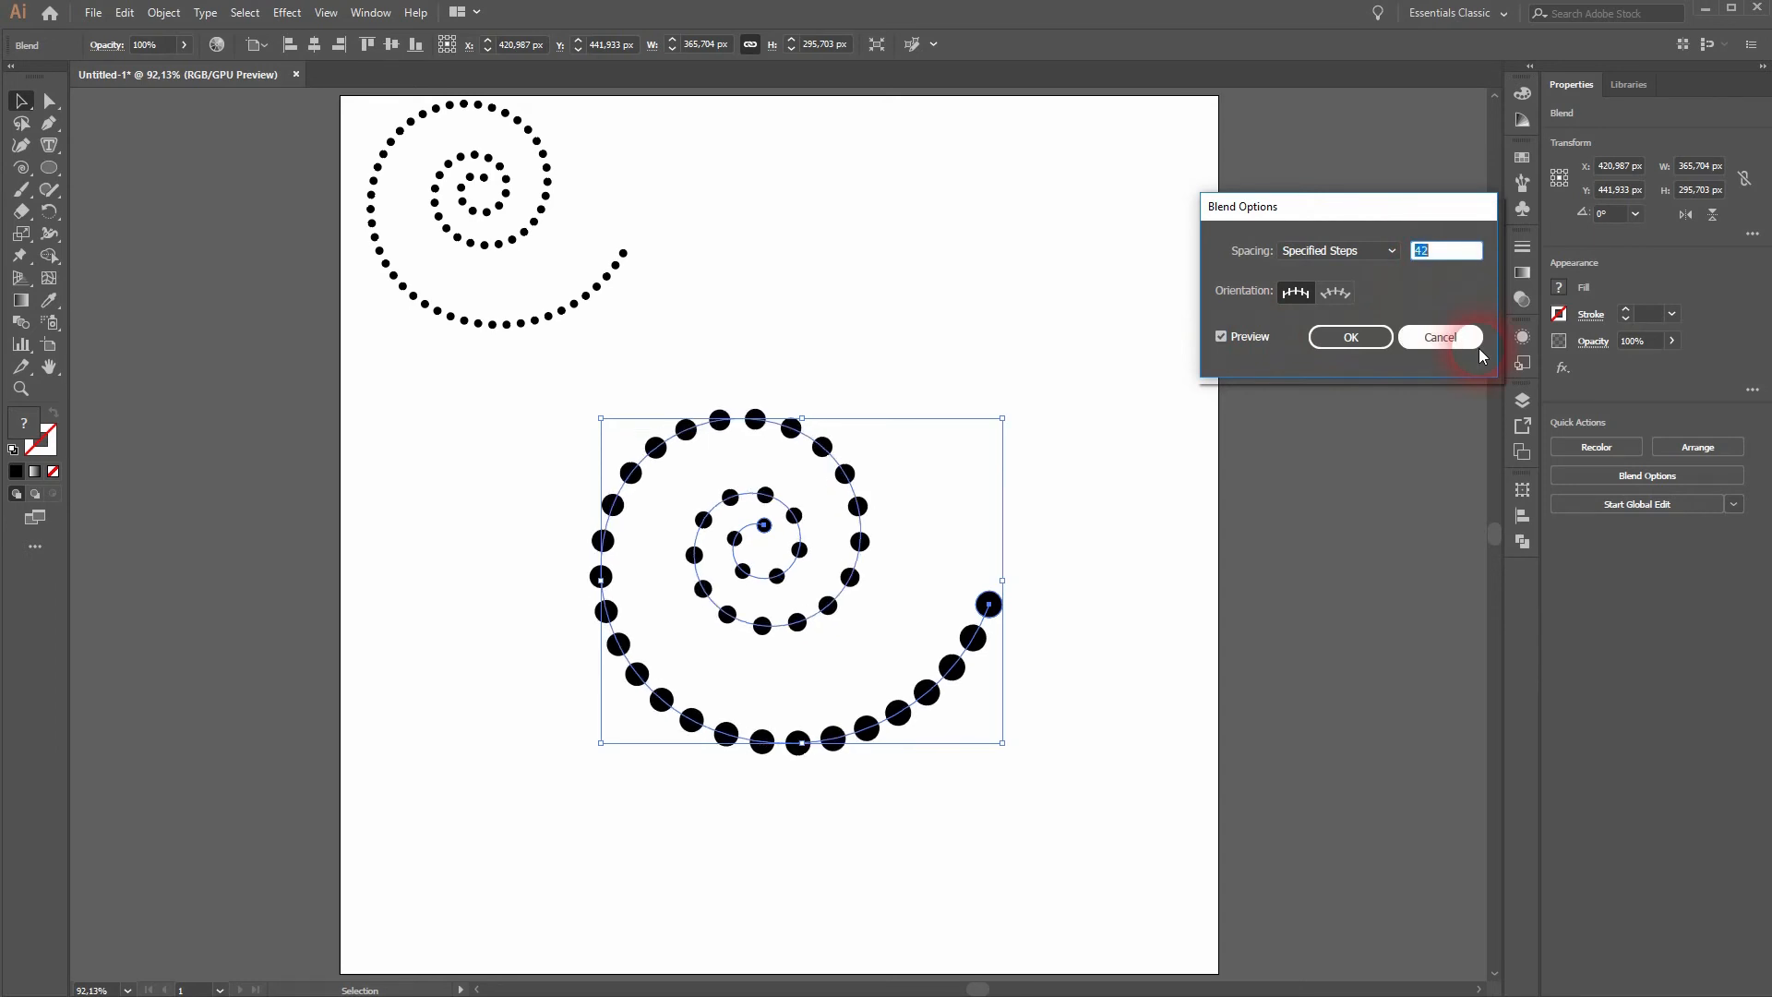
{"action": "key", "text": "Up"}
{"action": "key", "text": "Up"}
{"action": "key", "text": "Up"}
{"action": "key", "text": "Up"}
{"action": "key", "text": "Up"}
{"action": "key", "text": "Up"}
{"action": "key", "text": "Up"}
{"action": "key", "text": "Up"}
{"action": "key", "text": "Up"}
{"action": "key", "text": "Up"}
{"action": "key", "text": "Up"}
{"action": "key", "text": "Up"}
{"action": "key", "text": "Up"}
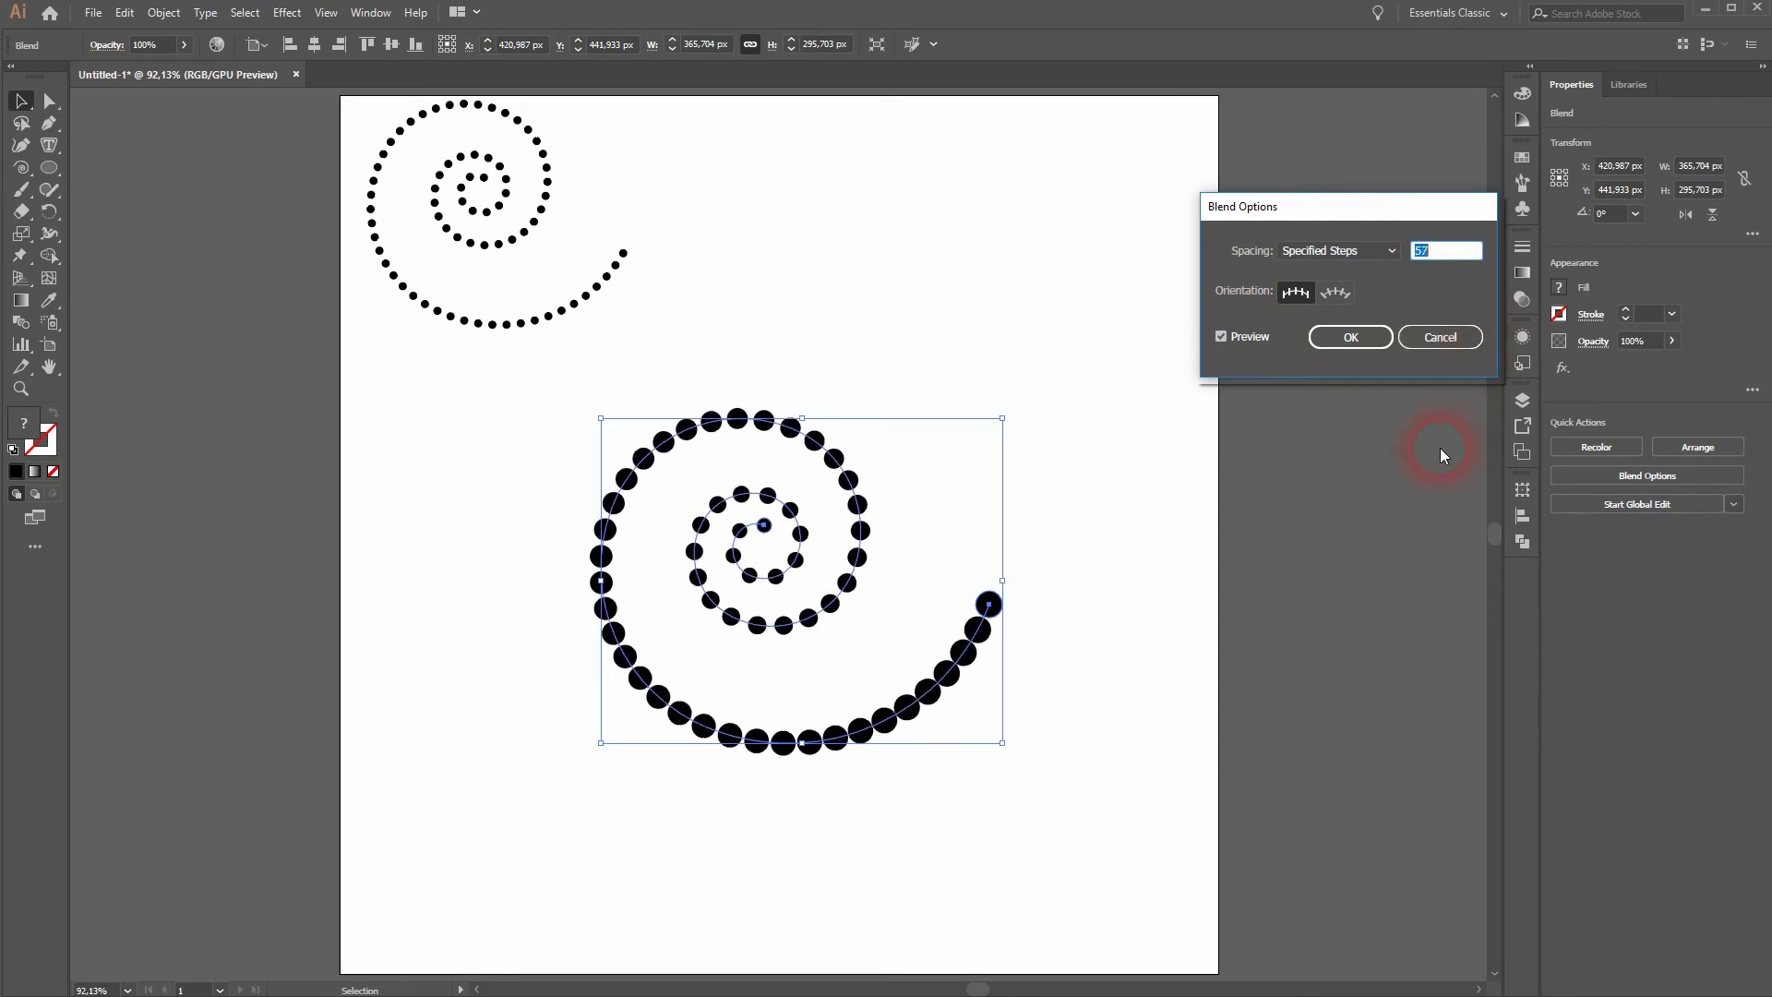
{"action": "key", "text": "Down"}
{"action": "key", "text": "Down"}
{"action": "key", "text": "Down"}
{"action": "key", "text": "Down"}
{"action": "key", "text": "Down"}
{"action": "key", "text": "Down"}
{"action": "key", "text": "Down"}
{"action": "key", "text": "Down"}
{"action": "key", "text": "Down"}
{"action": "key", "text": "Down"}
{"action": "key", "text": "Down"}
{"action": "key", "text": "Down"}
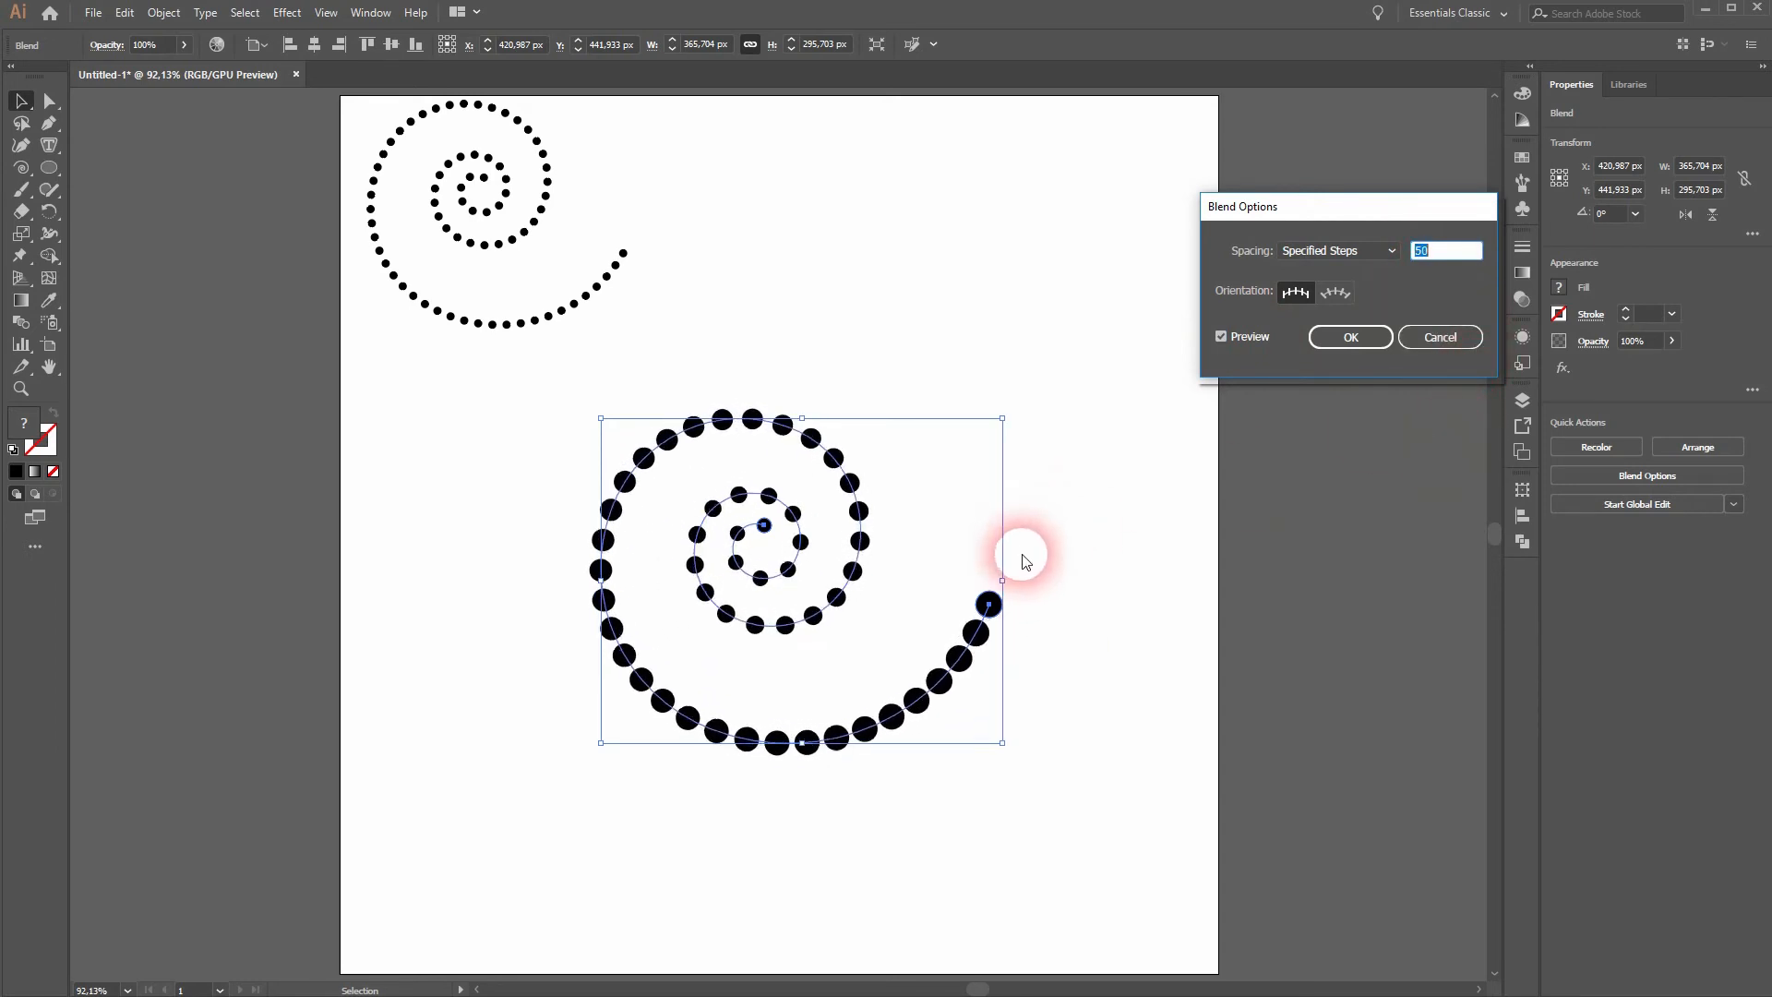
{"action": "key", "text": "Down"}
{"action": "key", "text": "Down"}
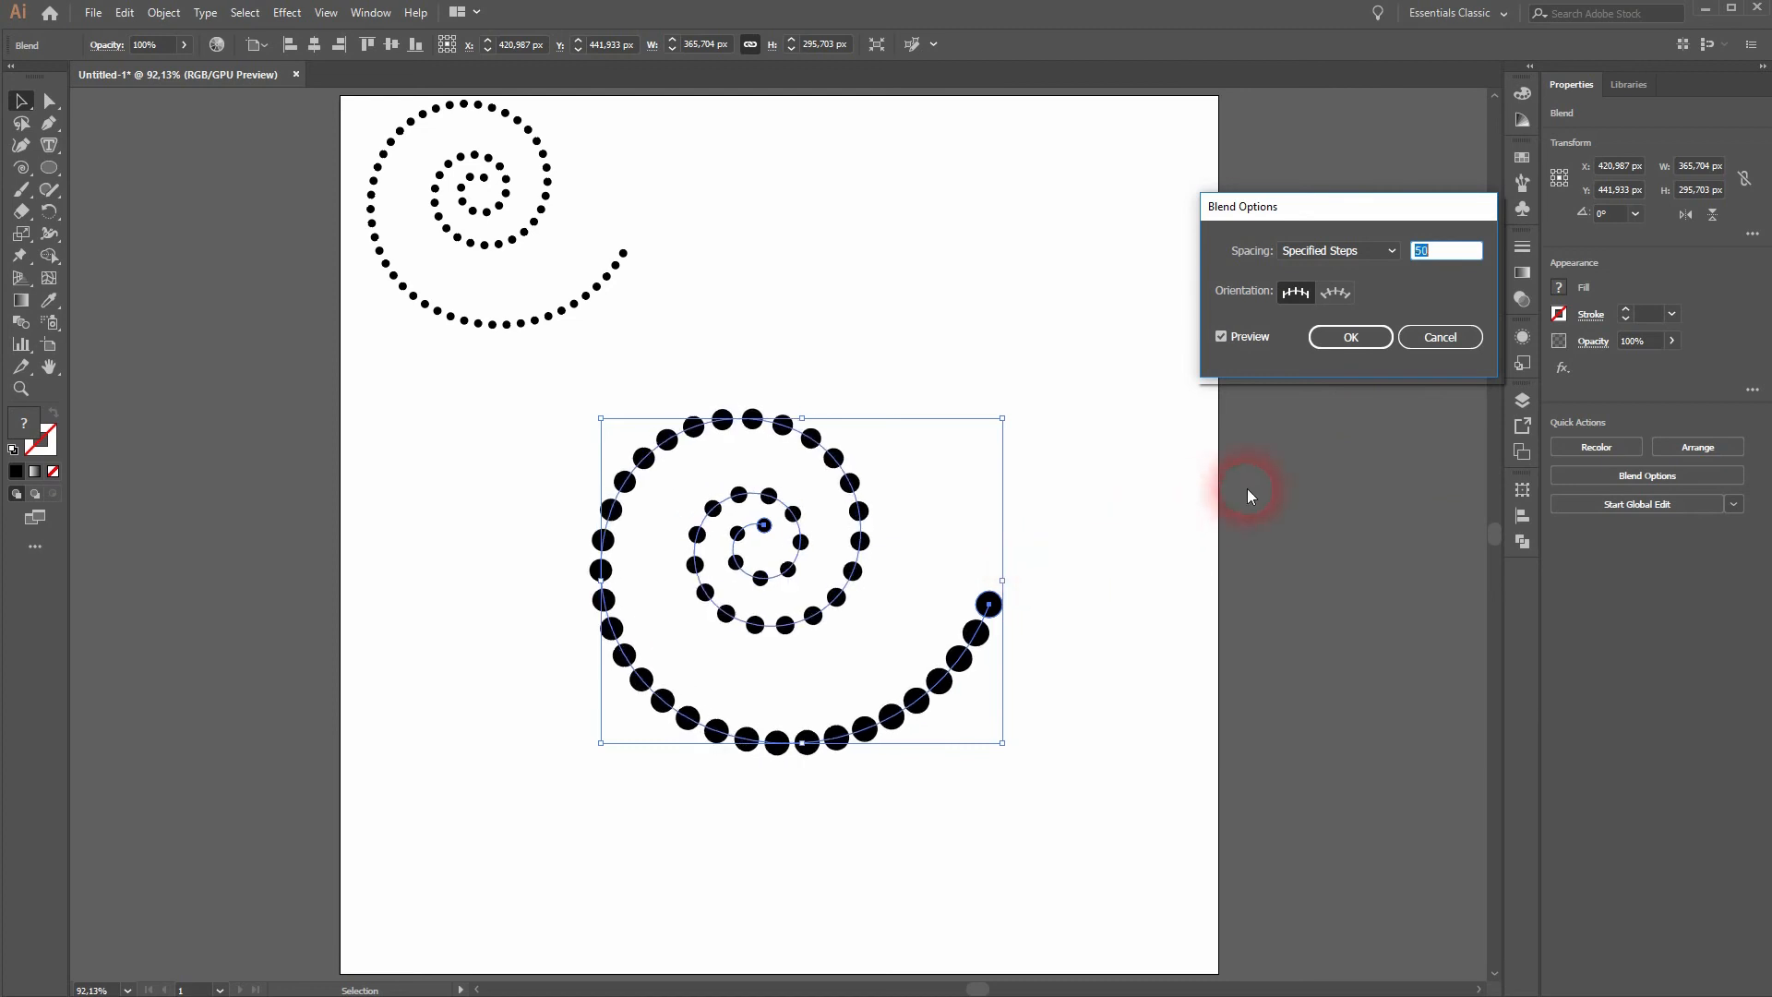
{"action": "left_click", "coordinate": [1364, 340]}
{"action": "left_click", "coordinate": [1010, 600]}
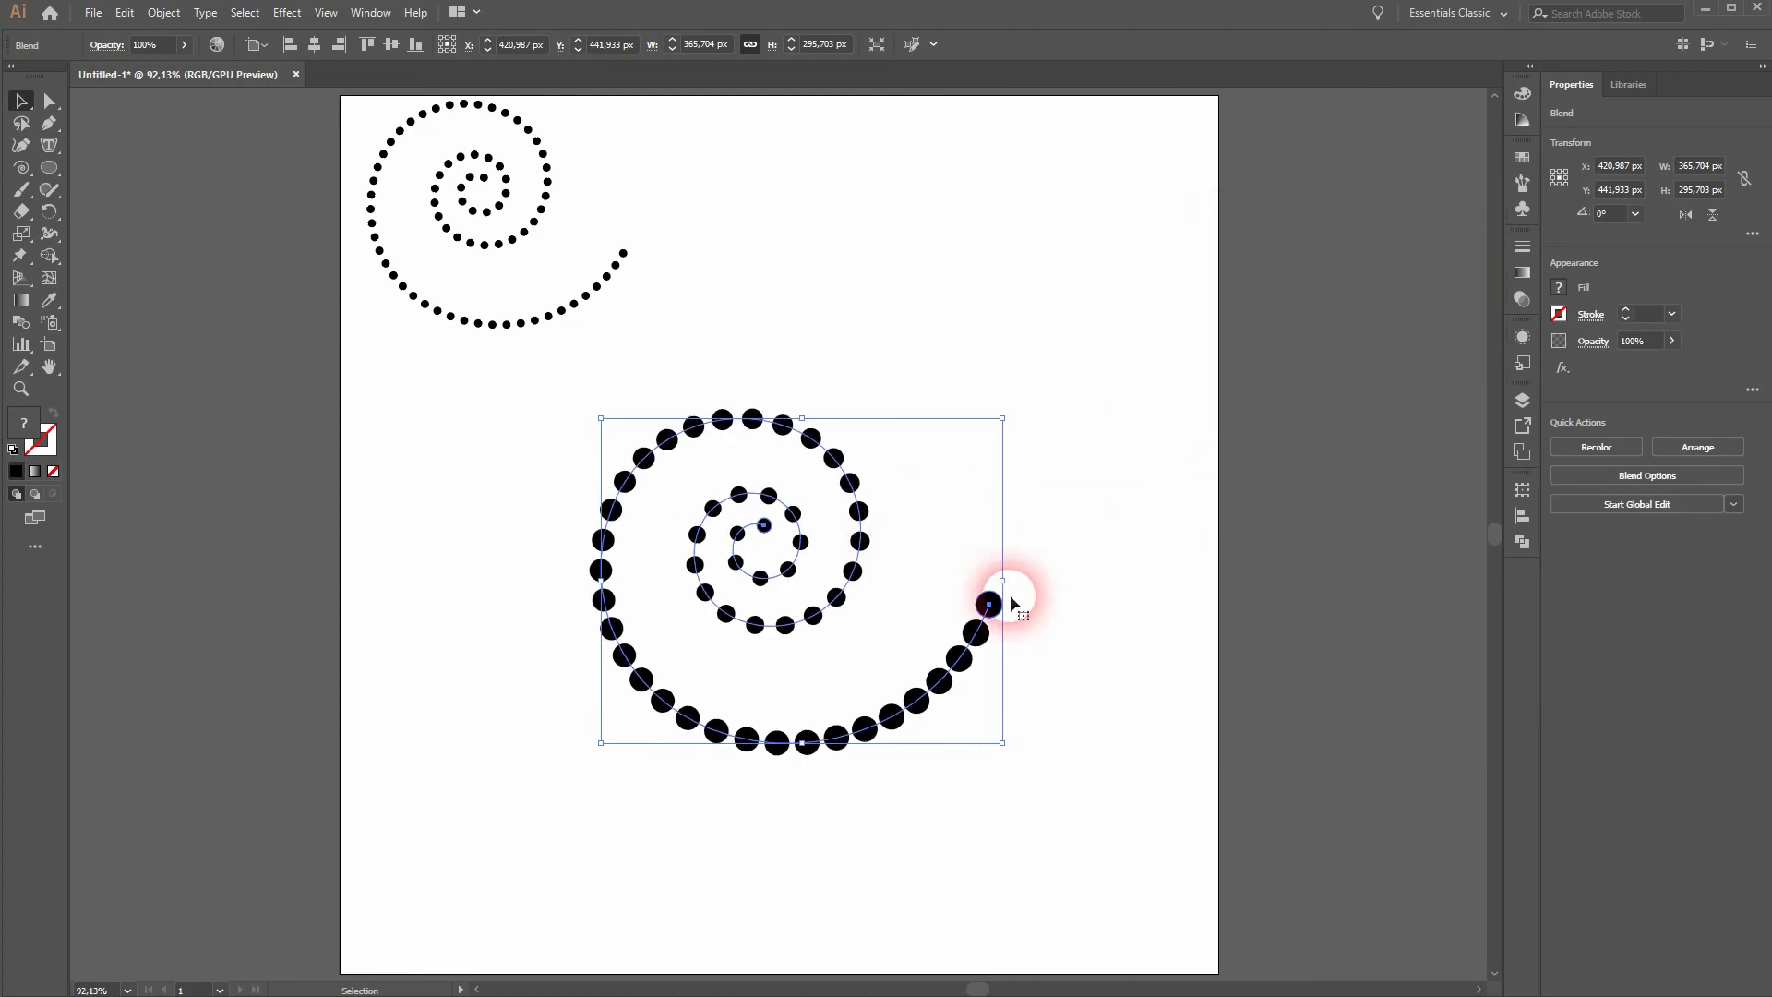
{"action": "left_click", "coordinate": [1091, 576]}
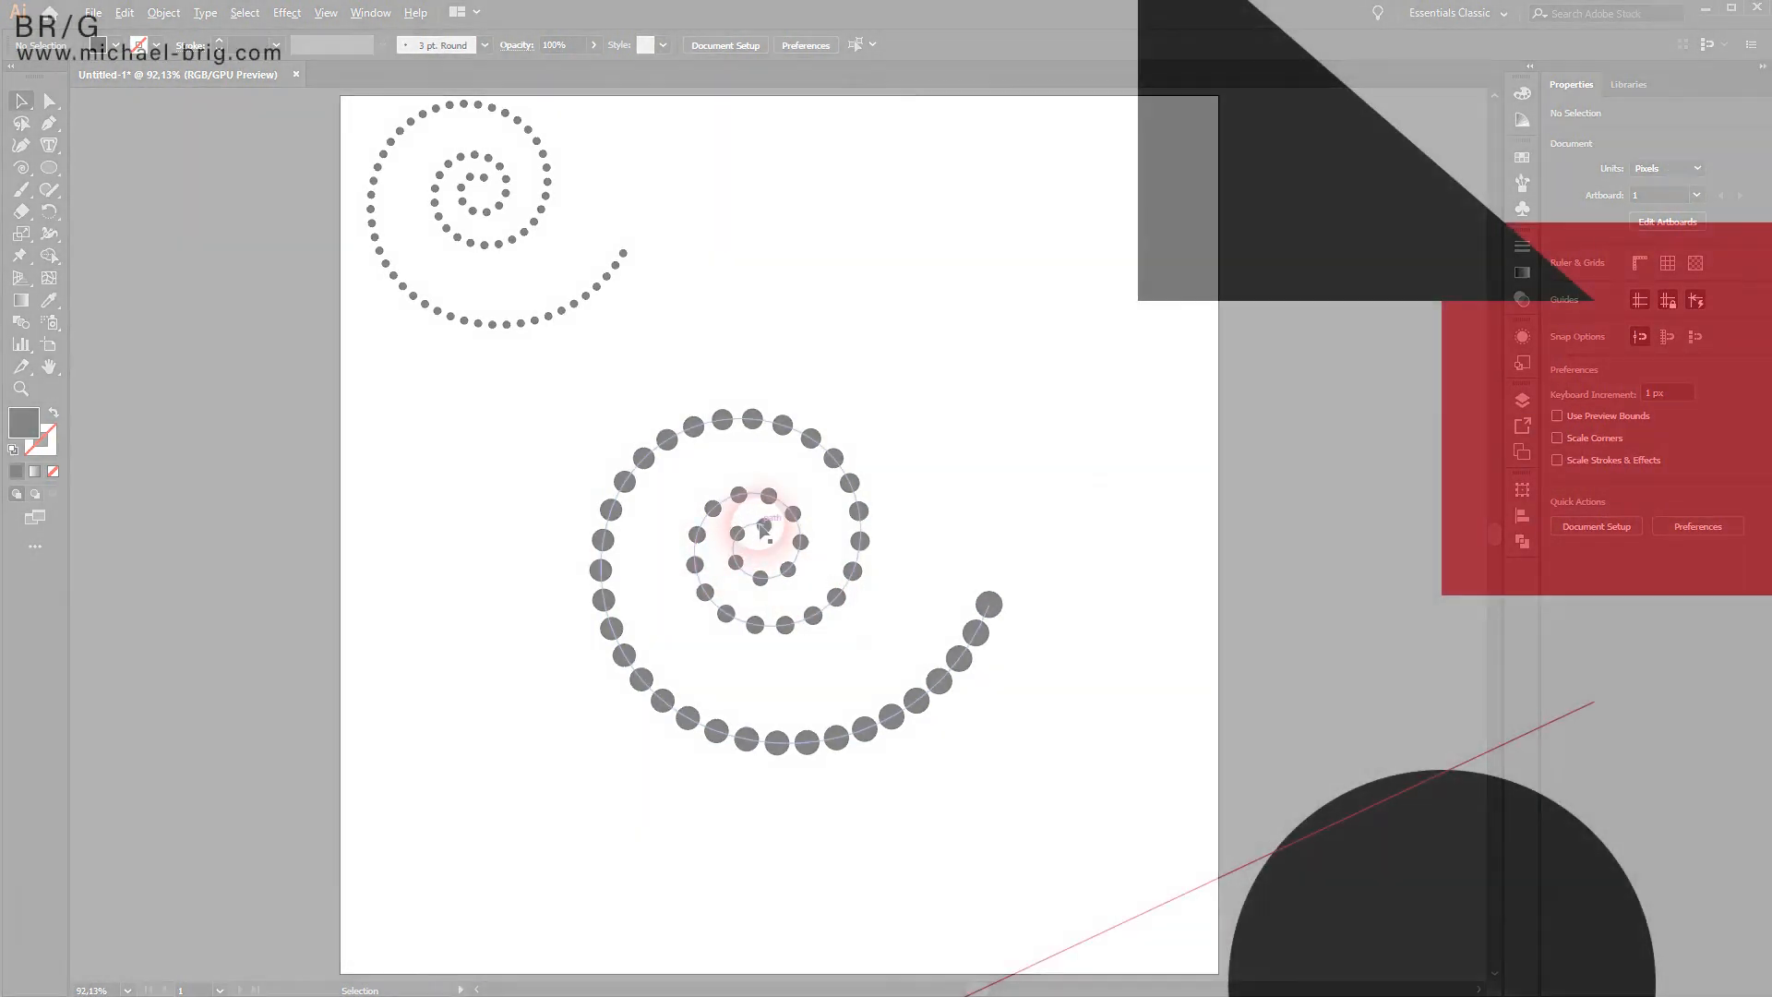